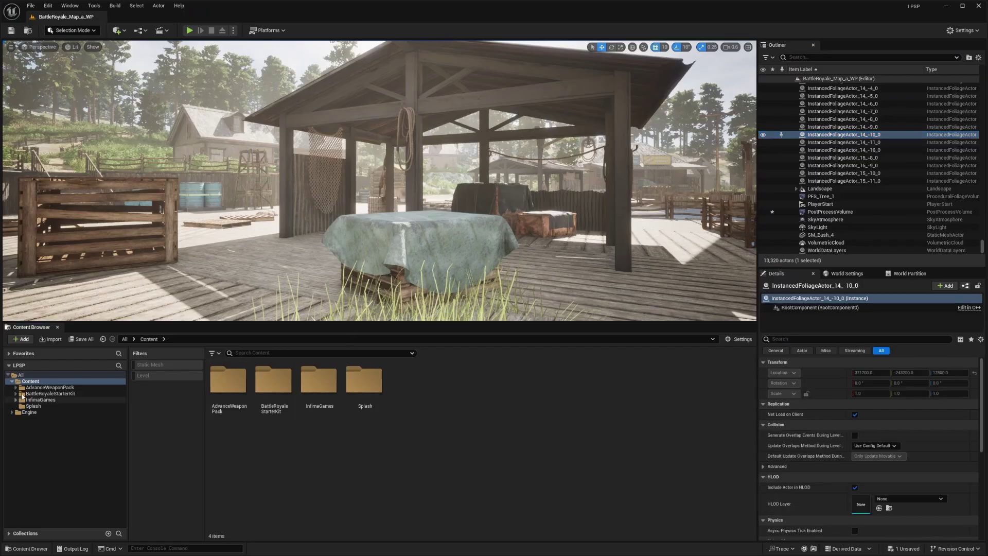
# - Create a new material named M_Hallucination in the Content folder
pyautogui.rightClick(405, 394)
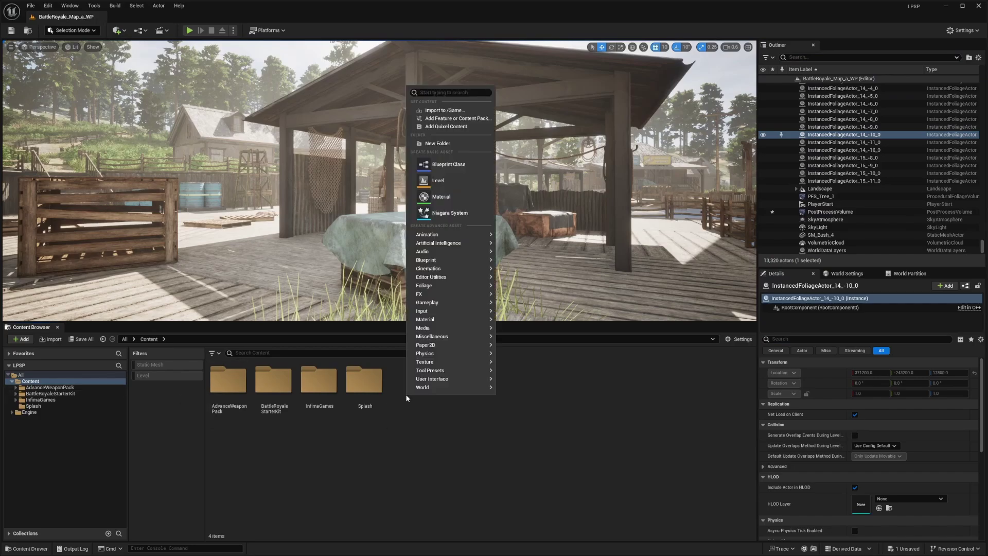
pyautogui.click(441, 197)
pyautogui.write('M_H')
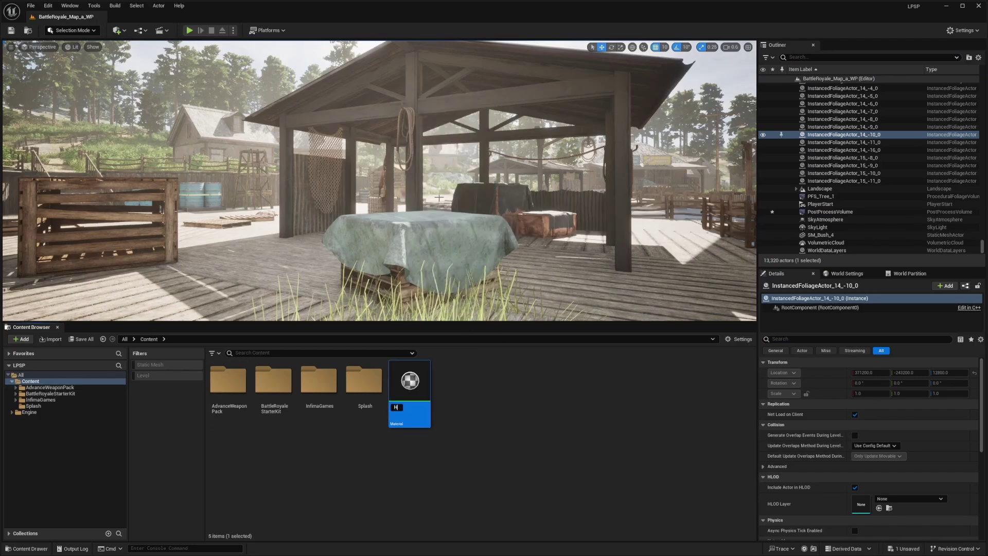
pyautogui.write('allucination')
pyautogui.press('Return')
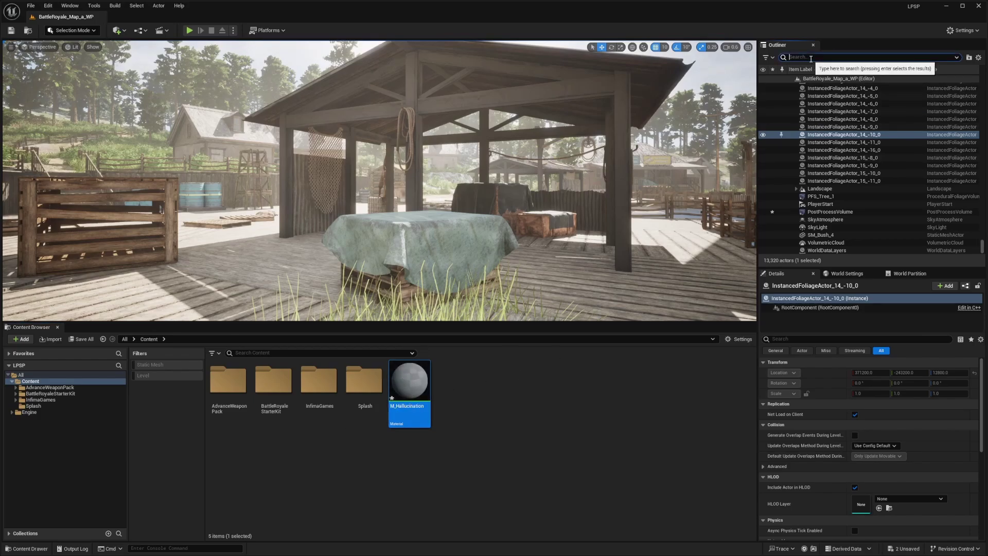
# - Filter the level's actors for "post" and select the PostProcessVolume
pyautogui.write('post')
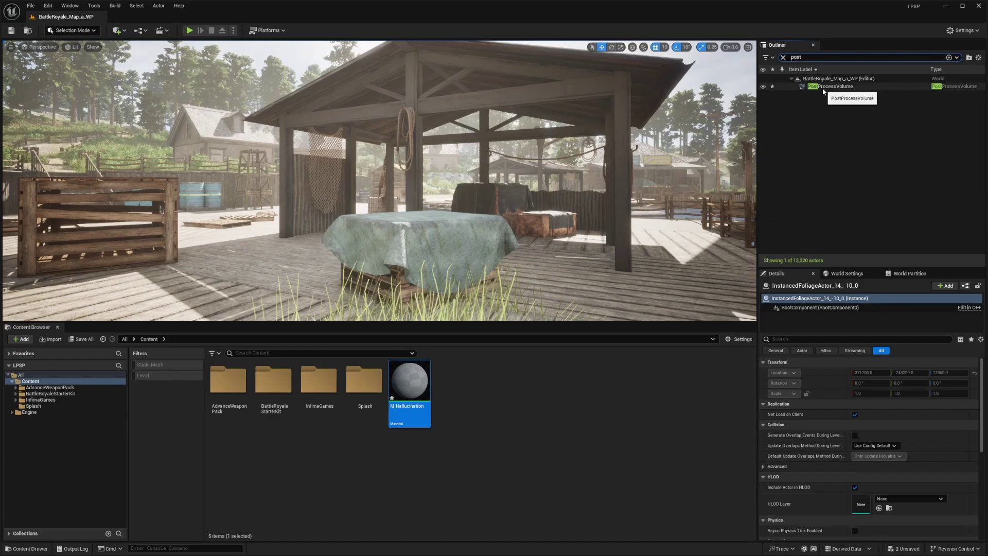
pyautogui.click(118, 31)
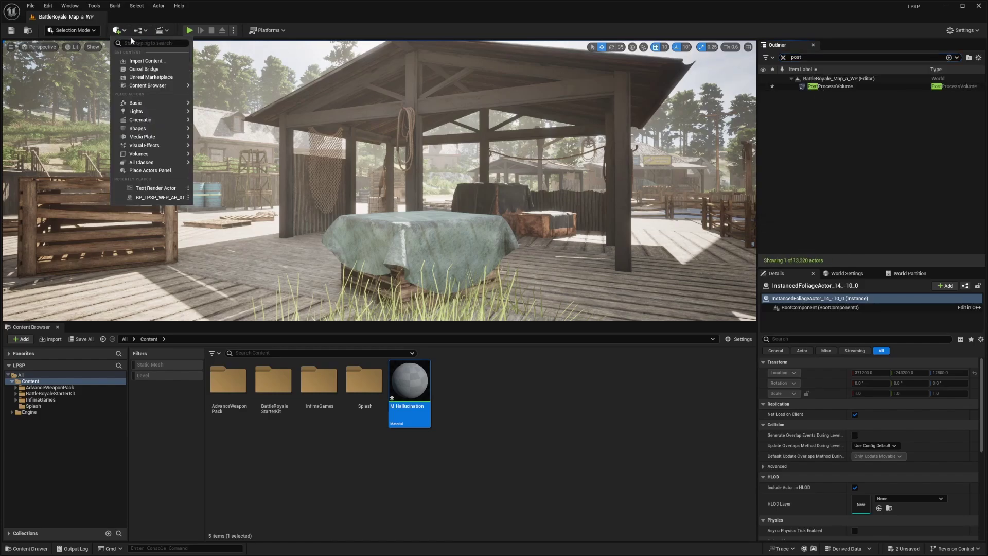
pyautogui.write('post')
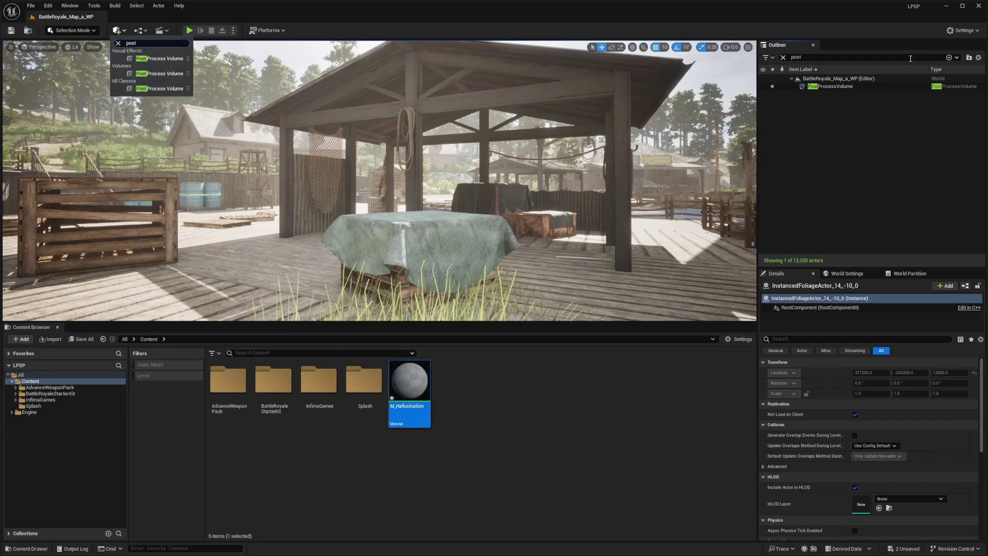
pyautogui.click(831, 87)
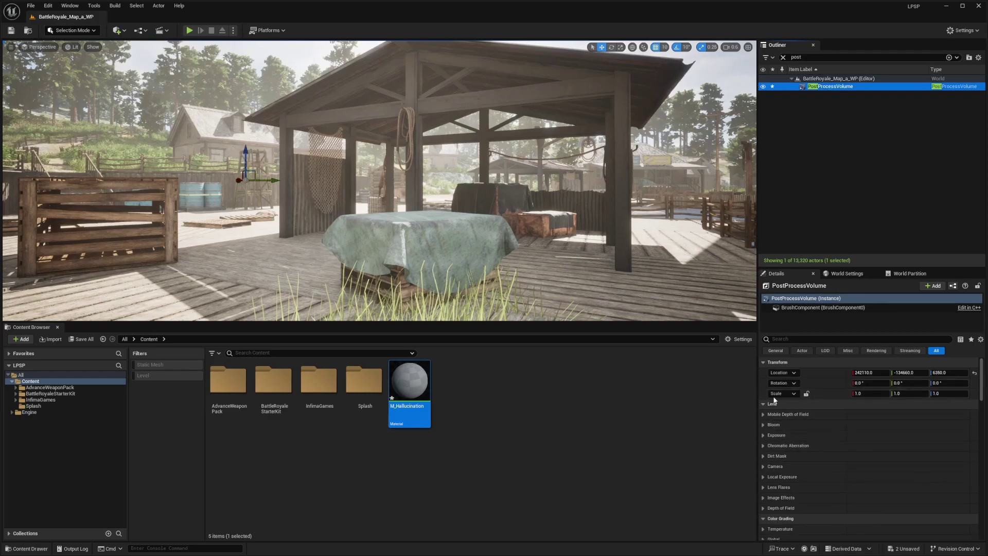
# - Add a Post Process Materials array element as an asset reference, assign M_Hallucination to it, and save the level
pyautogui.click(787, 340)
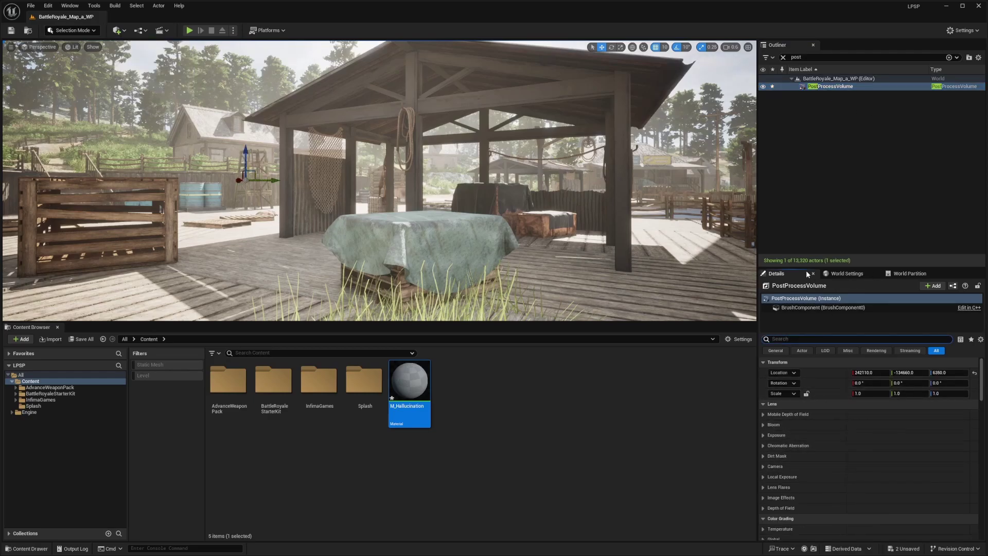
pyautogui.write('material')
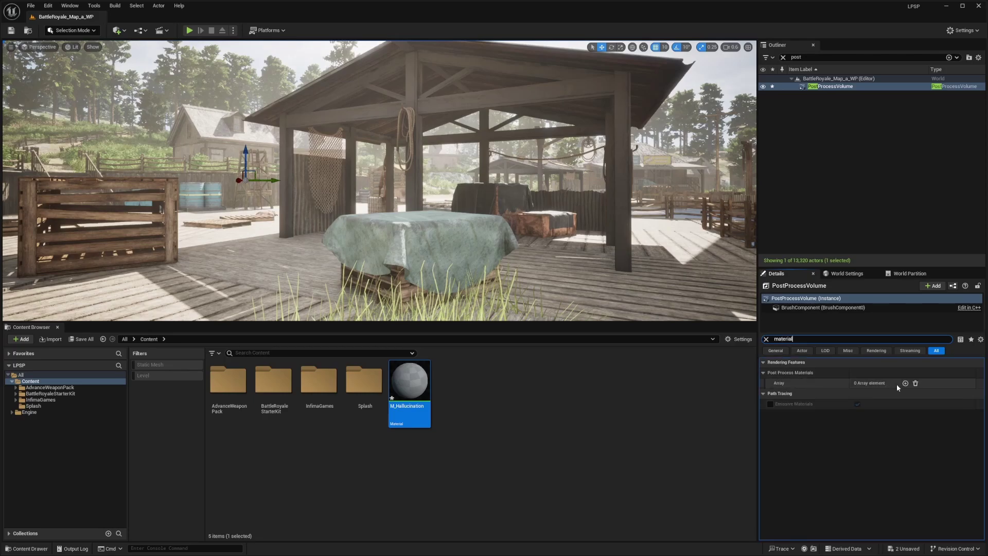
pyautogui.click(905, 383)
pyautogui.click(869, 394)
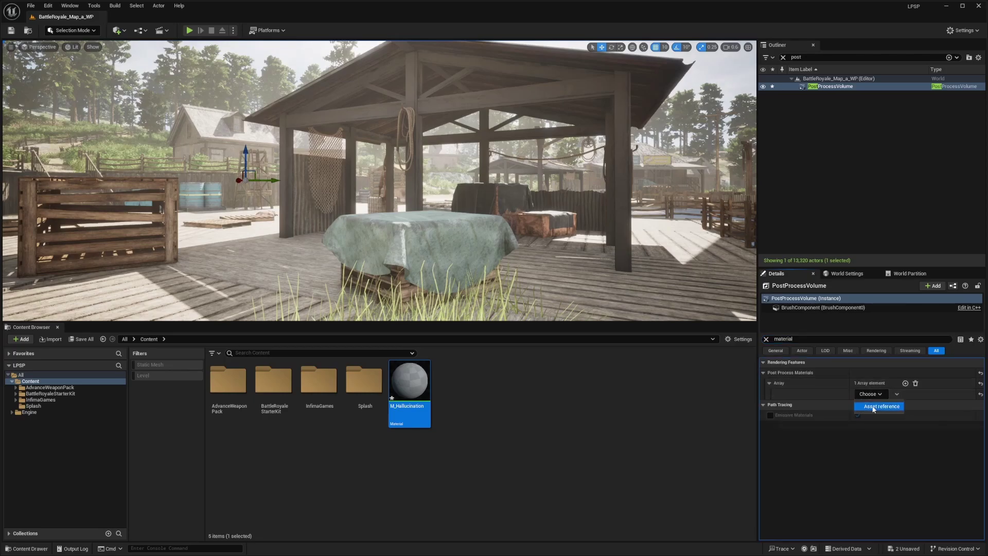
pyautogui.click(881, 406)
pyautogui.moveTo(417, 383); pyautogui.dragTo(874, 393)
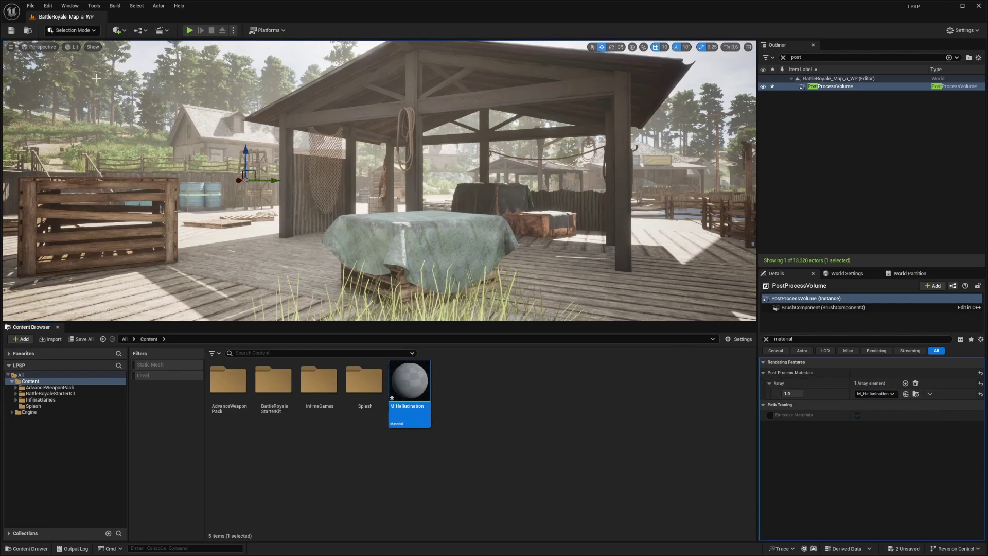
pyautogui.click(216, 139)
pyautogui.hotkey('ctrl', 's')
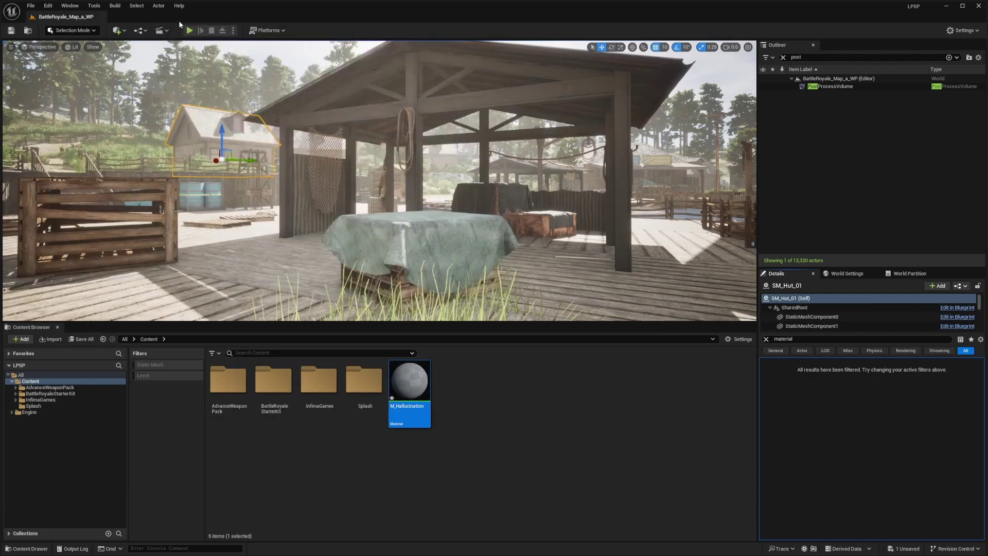
# - Open the M_Hallucination material and set its Material Domain to Post Process
pyautogui.doubleClick(409, 383)
pyautogui.moveTo(353, 179); pyautogui.dragTo(450, 188, button='right')
pyautogui.moveTo(335, 144); pyautogui.dragTo(408, 145, button='right')
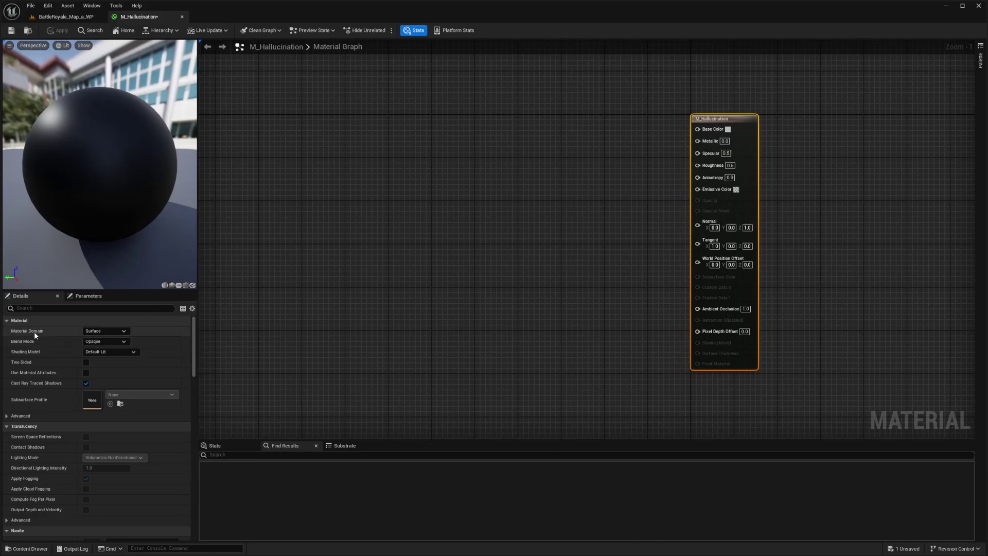
pyautogui.click(102, 333)
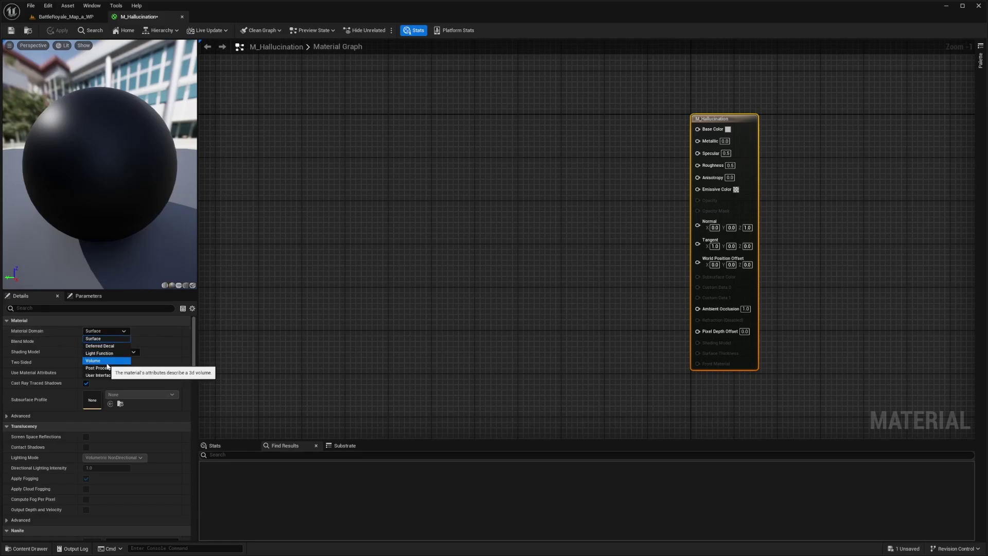
pyautogui.click(98, 368)
# - Add a ScreenPosition node to the material graph, well before the M_Hallucination output node
pyautogui.moveTo(305, 108); pyautogui.dragTo(357, 122, button='right')
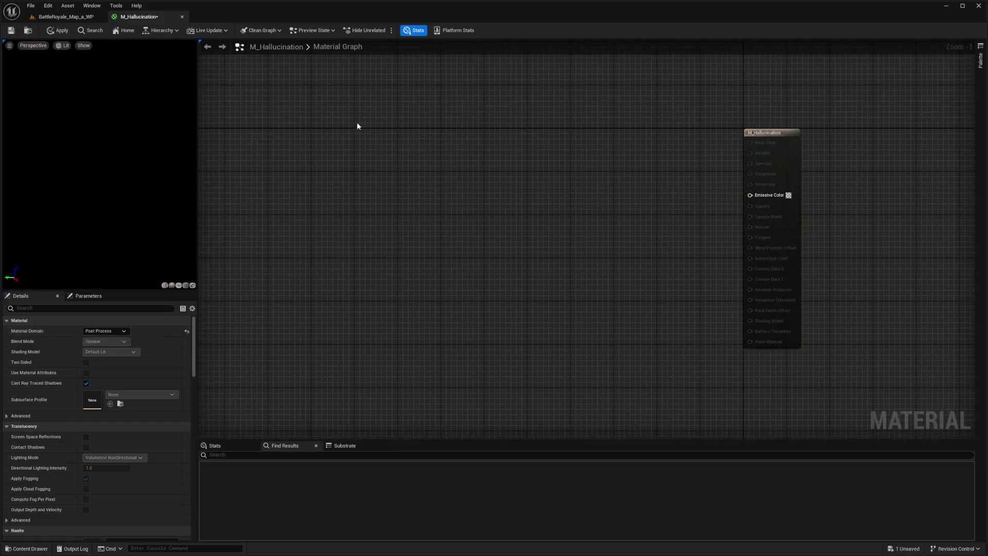
pyautogui.rightClick(353, 128)
pyautogui.write('screen')
pyautogui.press('Return')
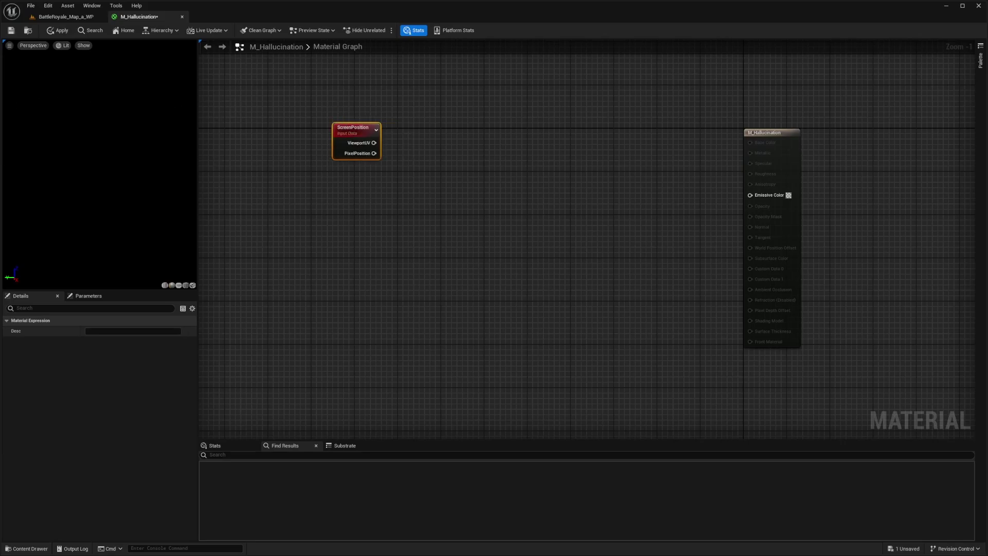
pyautogui.scroll(1, 389, 147)
pyautogui.moveTo(409, 169); pyautogui.dragTo(407, 197, button='right')
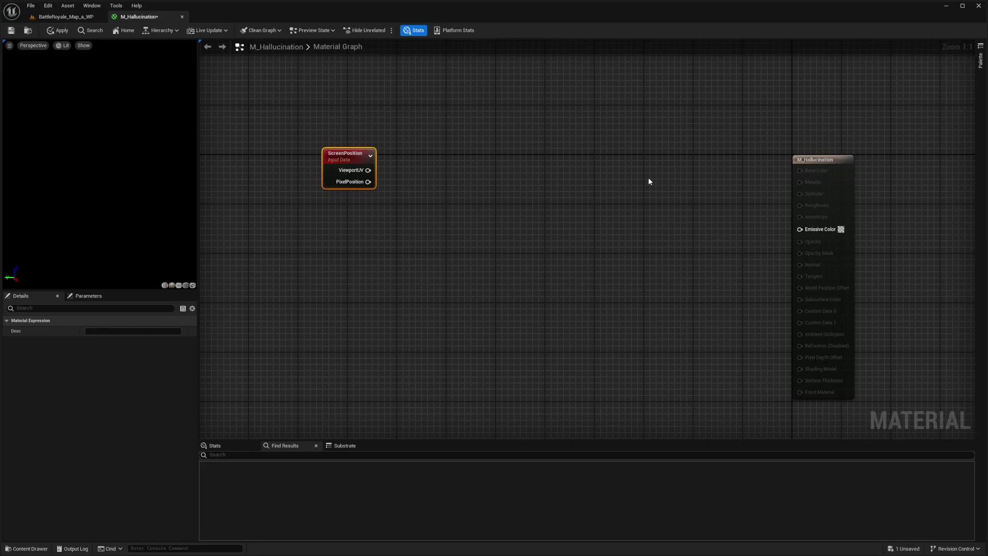
# - Add a Subtract node fed by the ViewportUV output of ScreenPosition into its A input
pyautogui.moveTo(368, 170); pyautogui.dragTo(409, 171)
pyautogui.write('-')
pyautogui.press('Return')
pyautogui.click(347, 286)
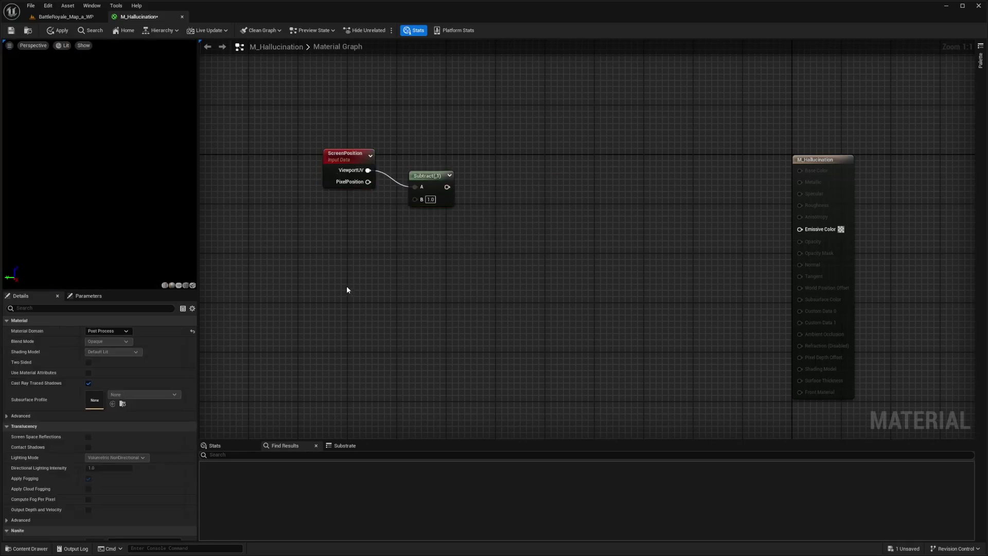
pyautogui.press('2')
pyautogui.click(337, 239)
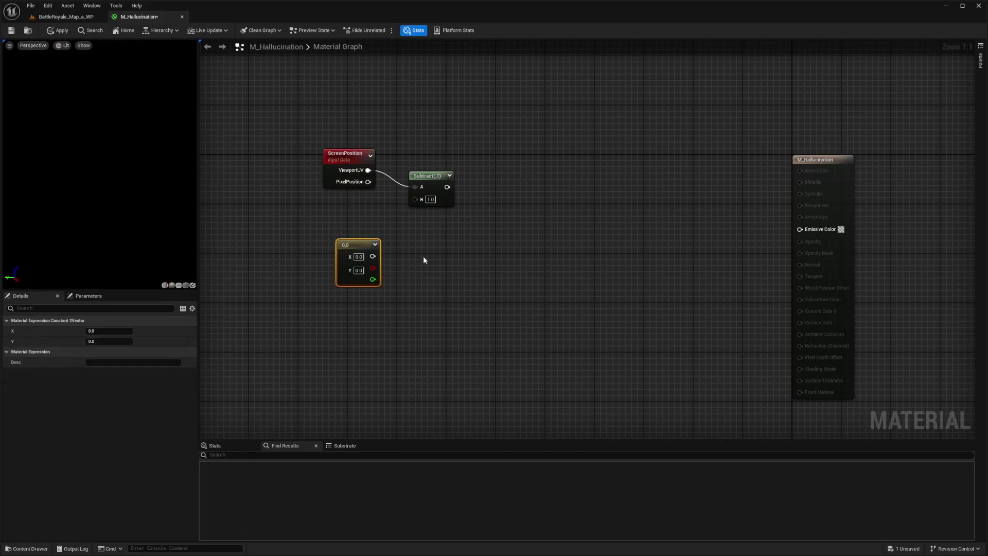
pyautogui.moveTo(412, 236); pyautogui.dragTo(341, 302)
pyautogui.press('Delete')
# - Add a Constant2Vector node beneath ScreenPosition and line up the Subtract node with the ViewportUV output
pyautogui.rightClick(344, 246)
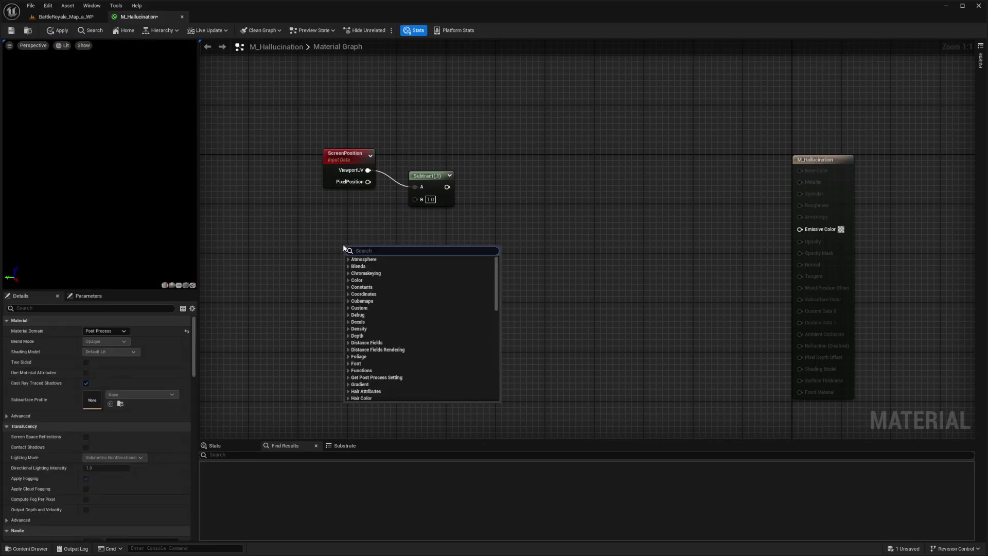
pyautogui.write('constant2')
pyautogui.press('Return')
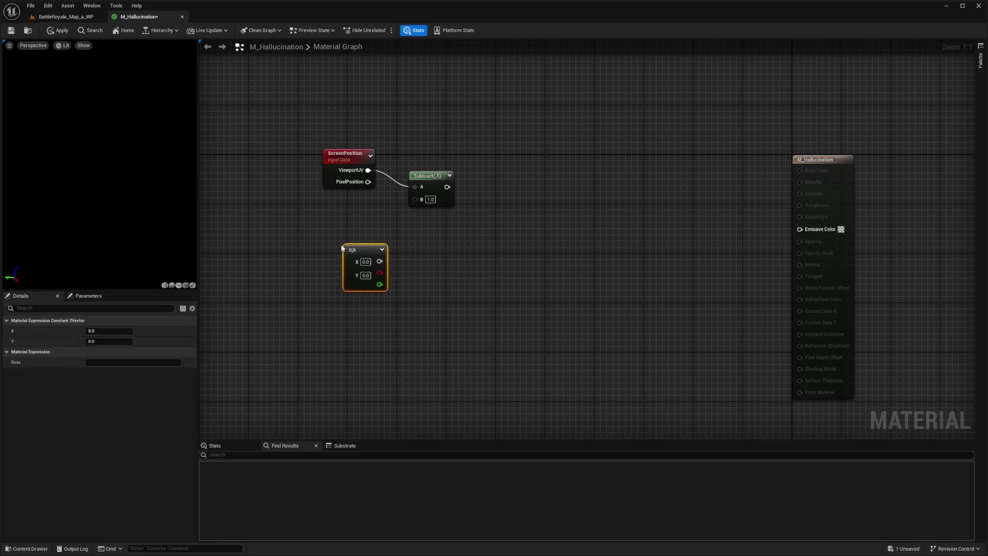
pyautogui.moveTo(355, 247); pyautogui.dragTo(333, 231)
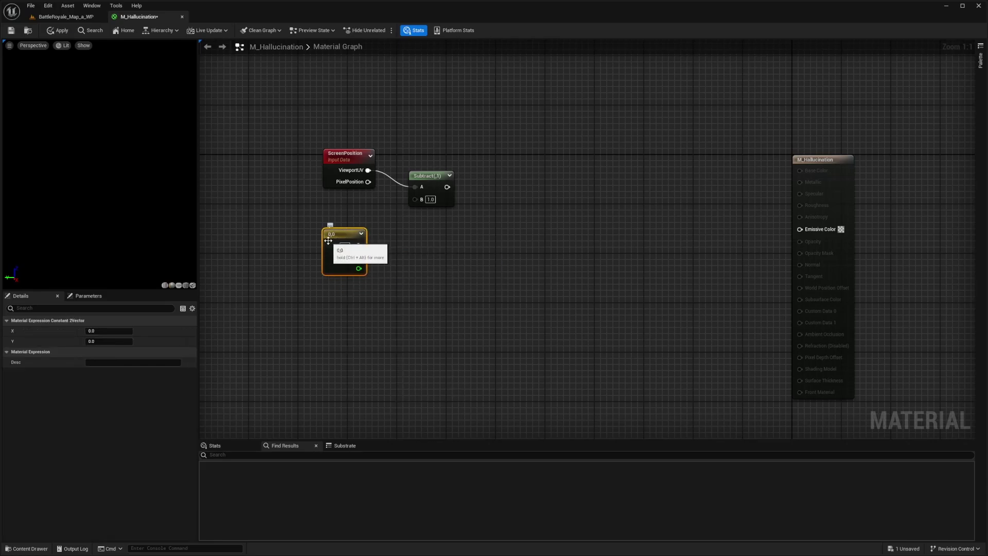
pyautogui.click(426, 172)
pyautogui.moveTo(425, 169); pyautogui.dragTo(432, 158)
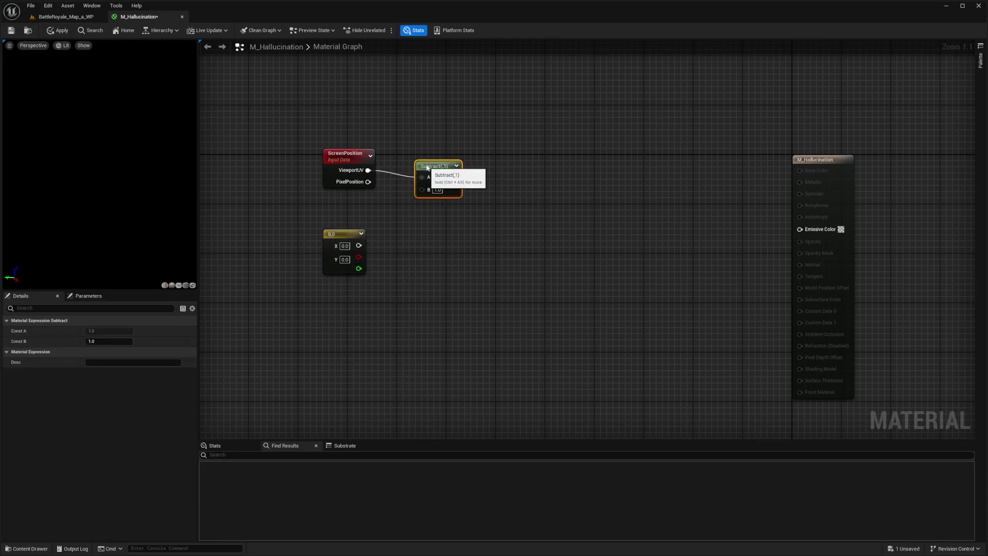
# - Set both X and Y of the Constant2Vector node to 0.5
pyautogui.click(344, 245)
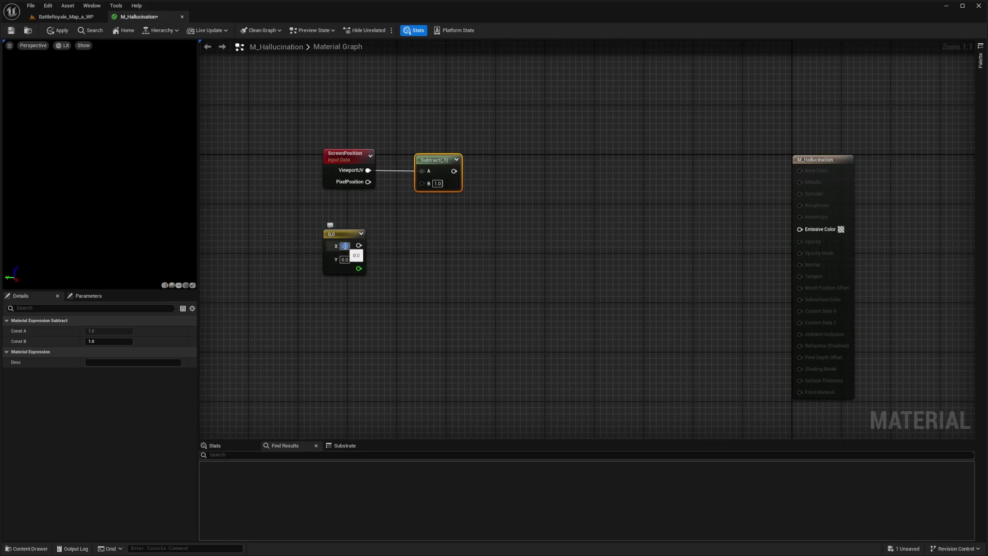
pyautogui.write('0.5')
pyautogui.press('Tab')
pyautogui.write('0.5')
pyautogui.press('Return')
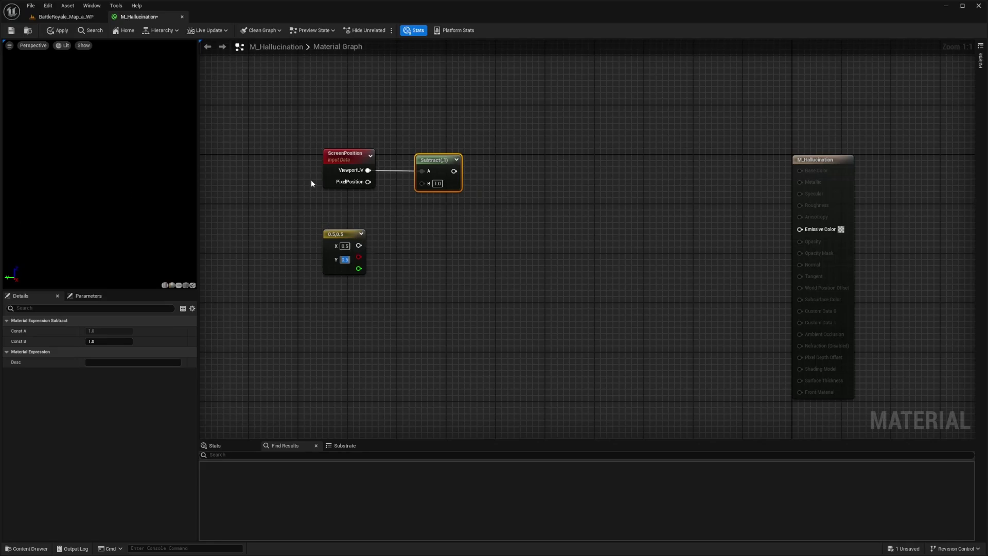
# - Connect the two-component vector's output to the Subtract node's B input and move the vector node closer to it
pyautogui.moveTo(358, 244); pyautogui.dragTo(420, 184)
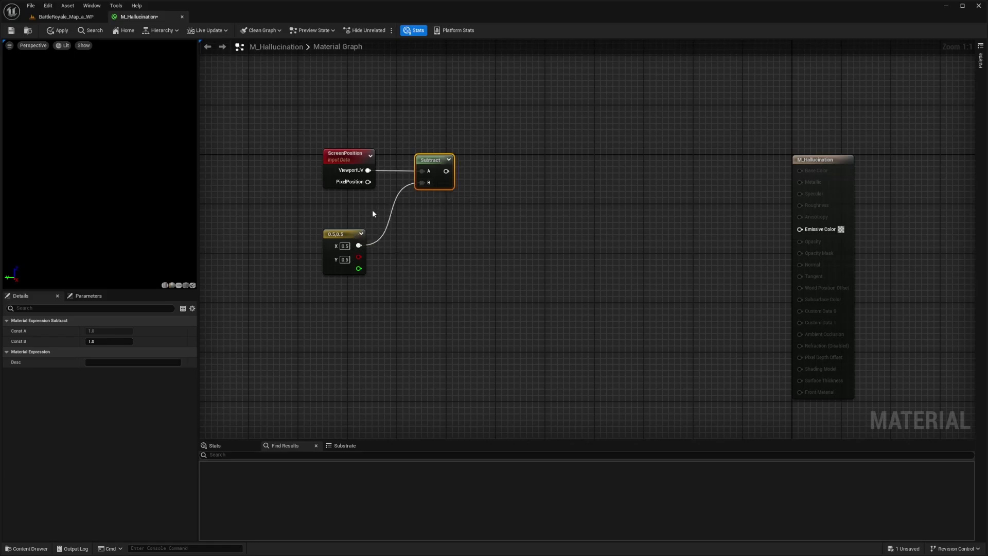
pyautogui.moveTo(350, 232); pyautogui.dragTo(369, 214)
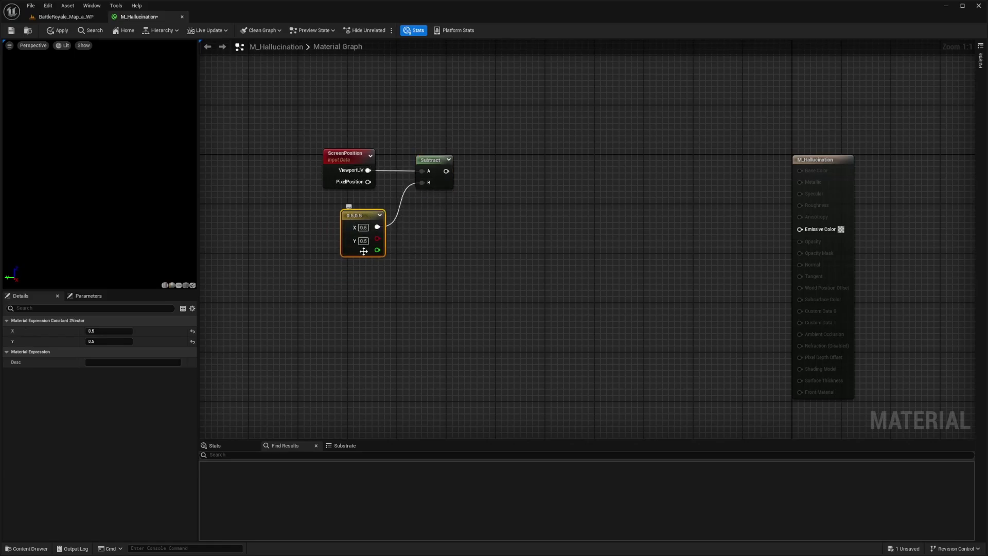
pyautogui.click(452, 233)
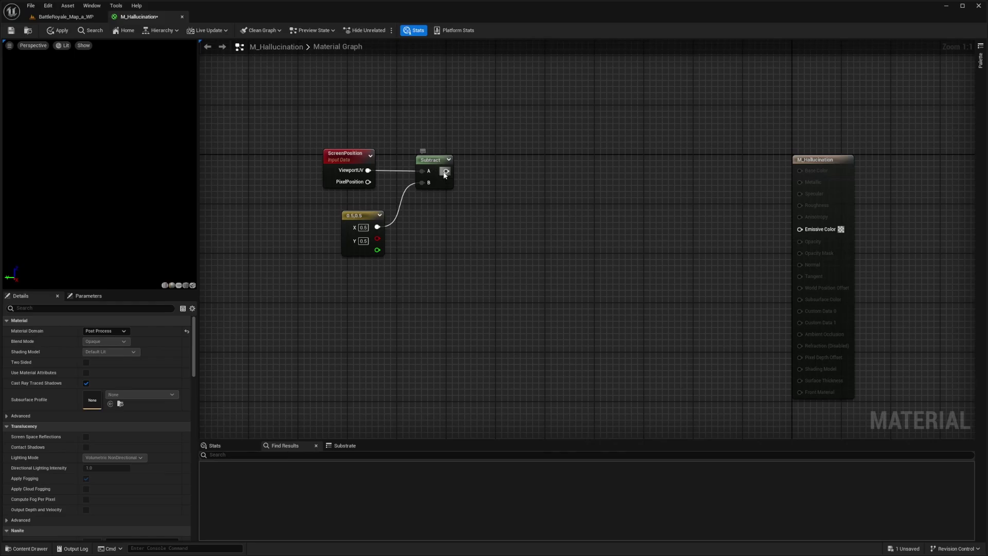
# - Feed the Subtract result into a new Length node, and the Length output into a new Clamp node
pyautogui.moveTo(446, 171); pyautogui.dragTo(478, 161)
pyautogui.write('length')
pyautogui.press('Return')
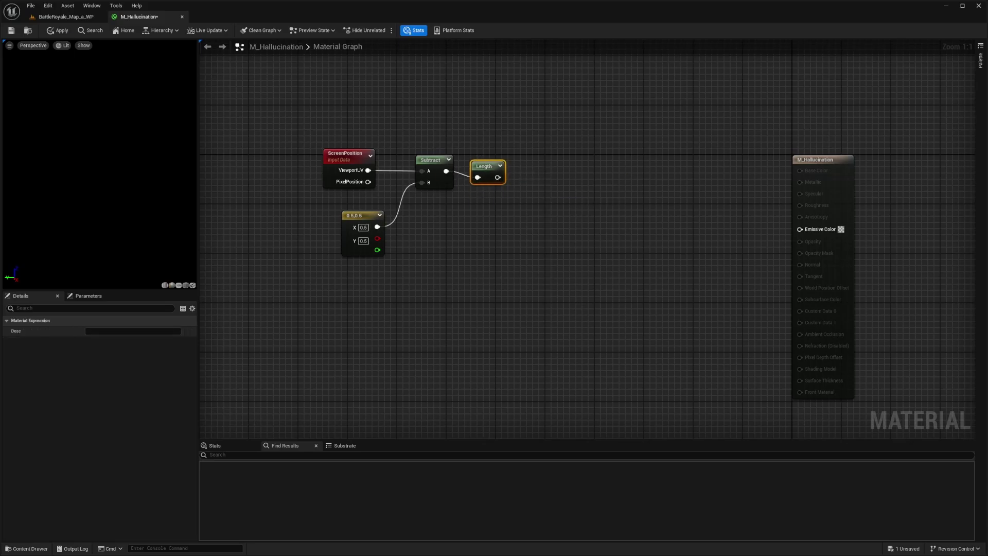
pyautogui.moveTo(497, 177); pyautogui.dragTo(521, 177)
pyautogui.write('clamp')
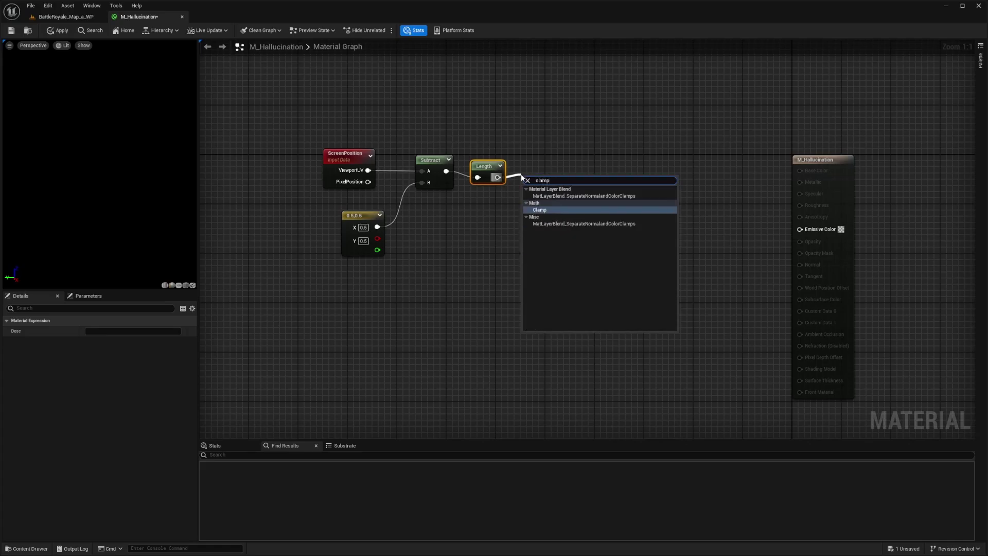
pyautogui.click(540, 210)
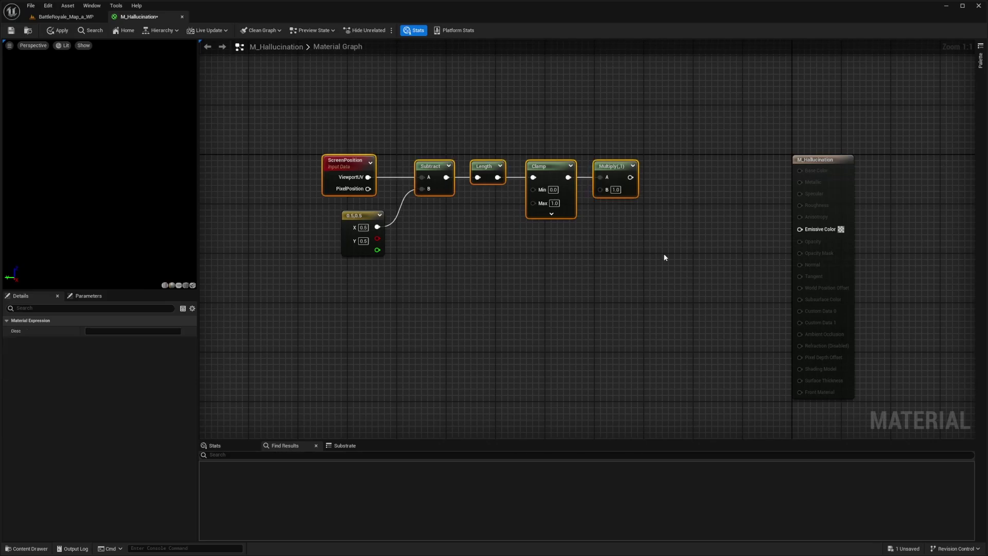
# - Move the whole node chain farther from the M_Hallucination output node and select the Multiply node
pyautogui.click(453, 243)
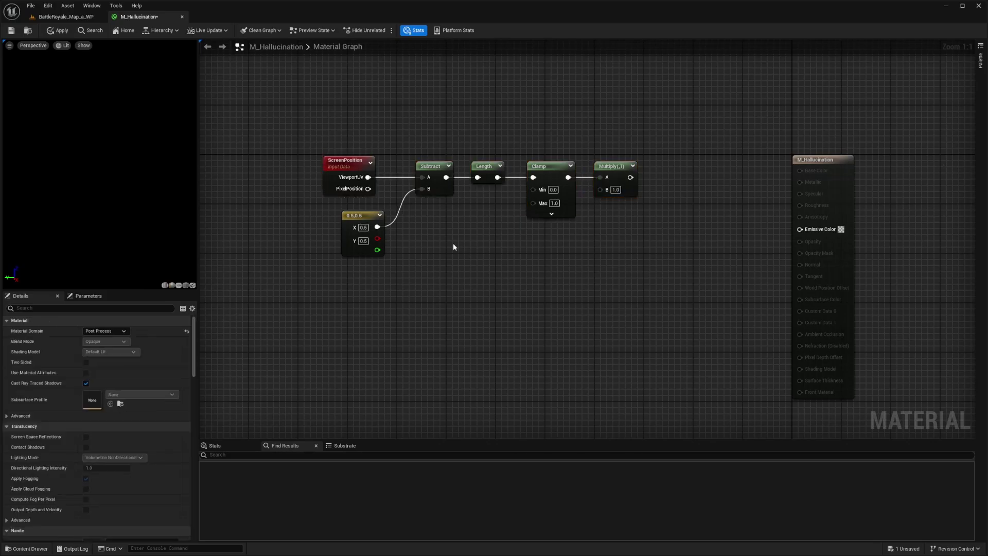
pyautogui.moveTo(665, 137); pyautogui.dragTo(329, 246)
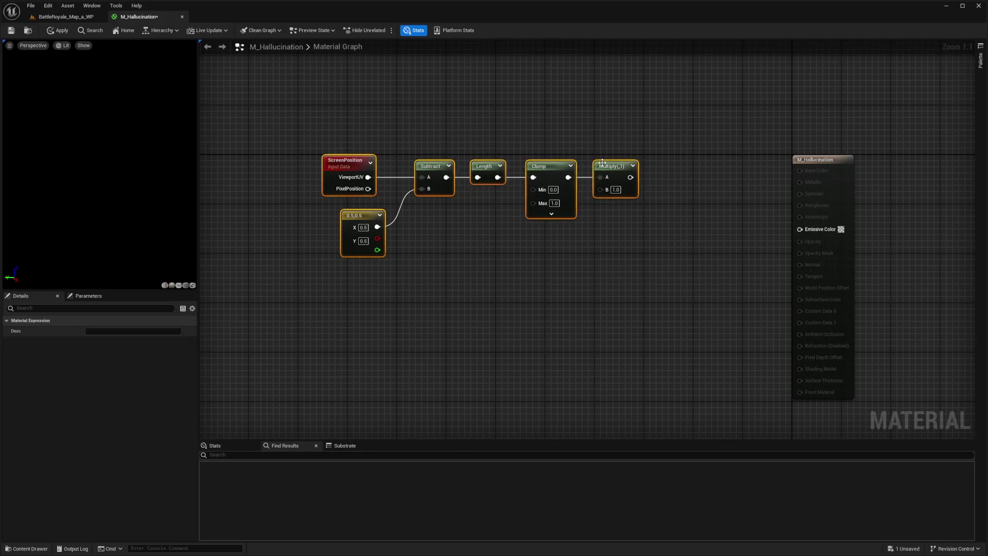
pyautogui.moveTo(607, 163); pyautogui.dragTo(516, 163)
pyautogui.click(671, 171)
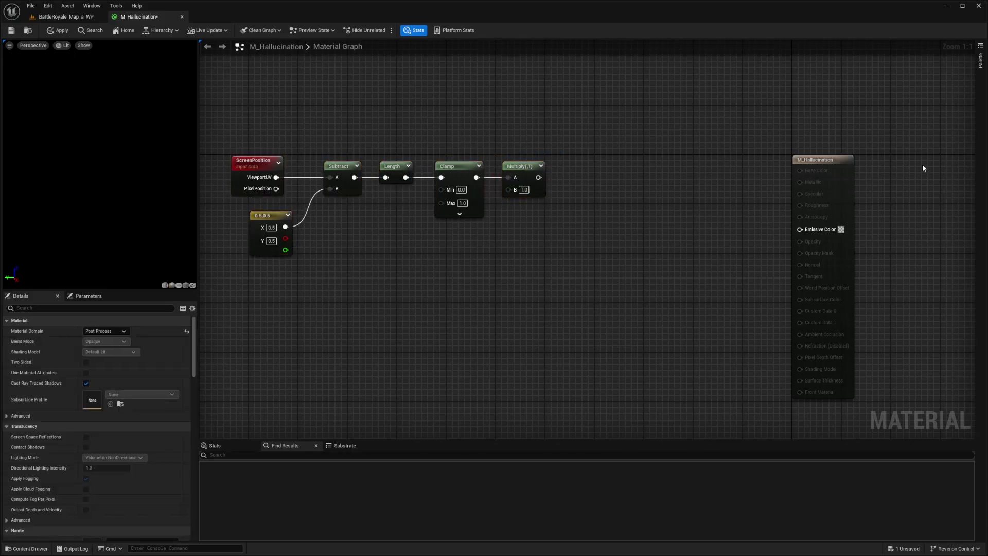
pyautogui.moveTo(602, 143); pyautogui.dragTo(513, 213)
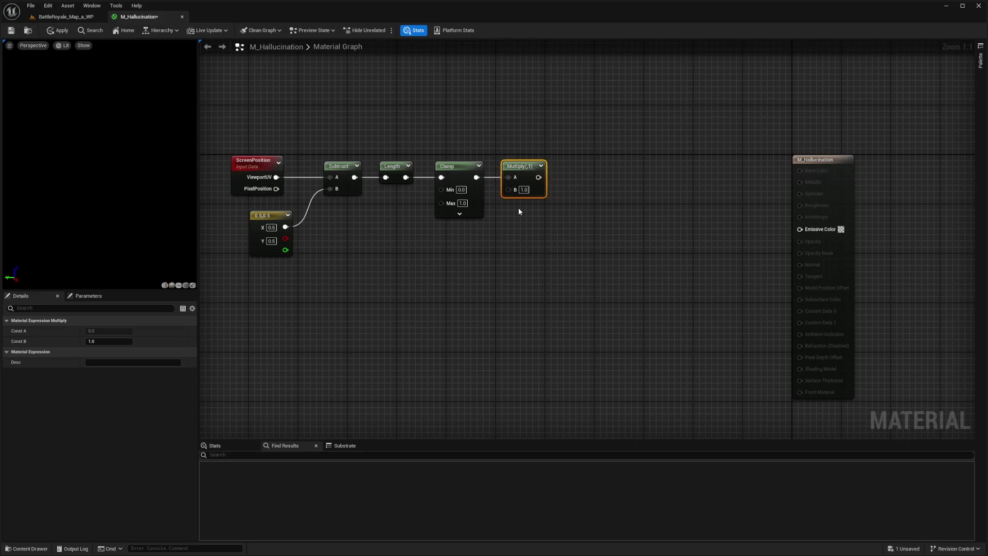
# - Add a Constant node with value 1.6, connect it to the Multiply node's B input and place it just below Multiply
pyautogui.click(507, 245)
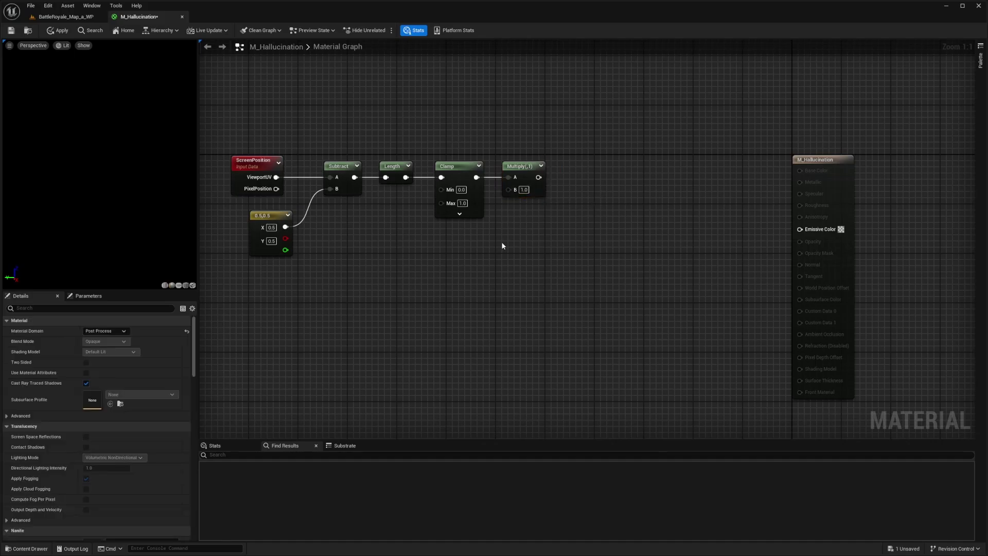
pyautogui.click(506, 234)
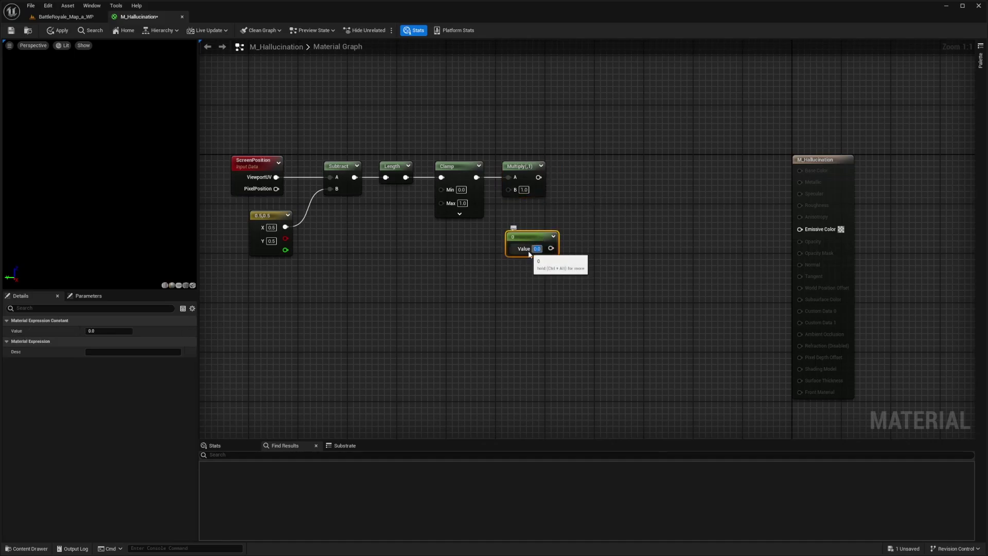
pyautogui.write('1.6')
pyautogui.press('Return')
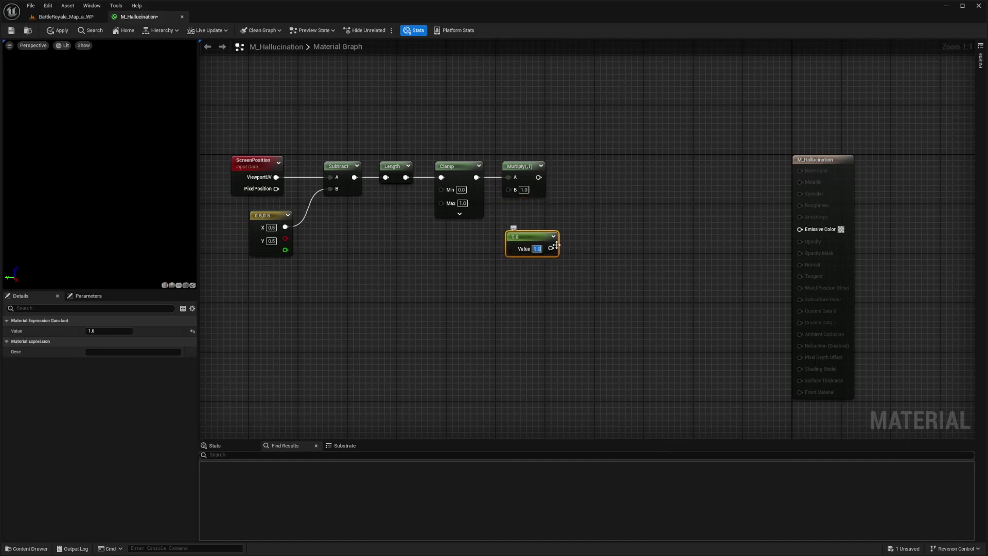
pyautogui.moveTo(550, 248); pyautogui.dragTo(508, 190)
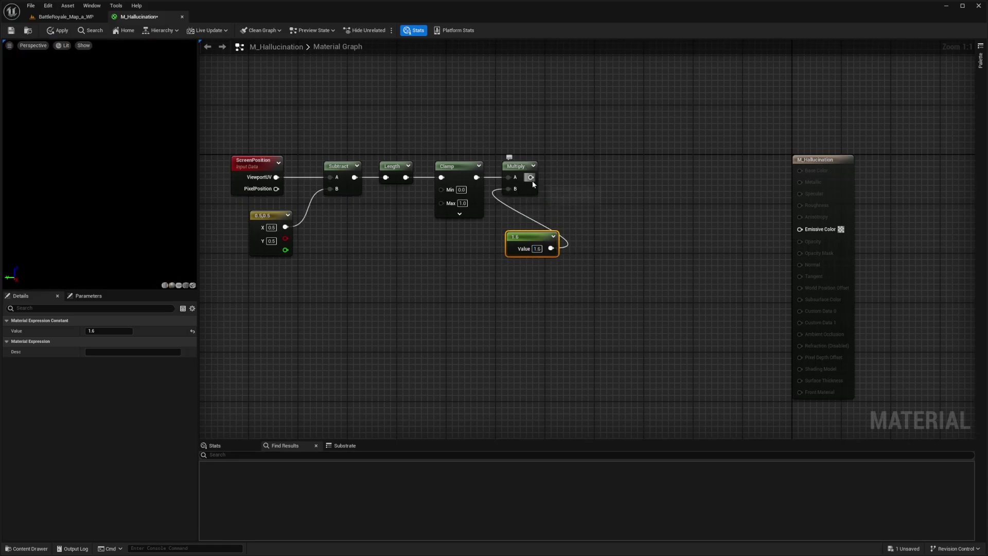
pyautogui.moveTo(533, 236); pyautogui.dragTo(515, 215)
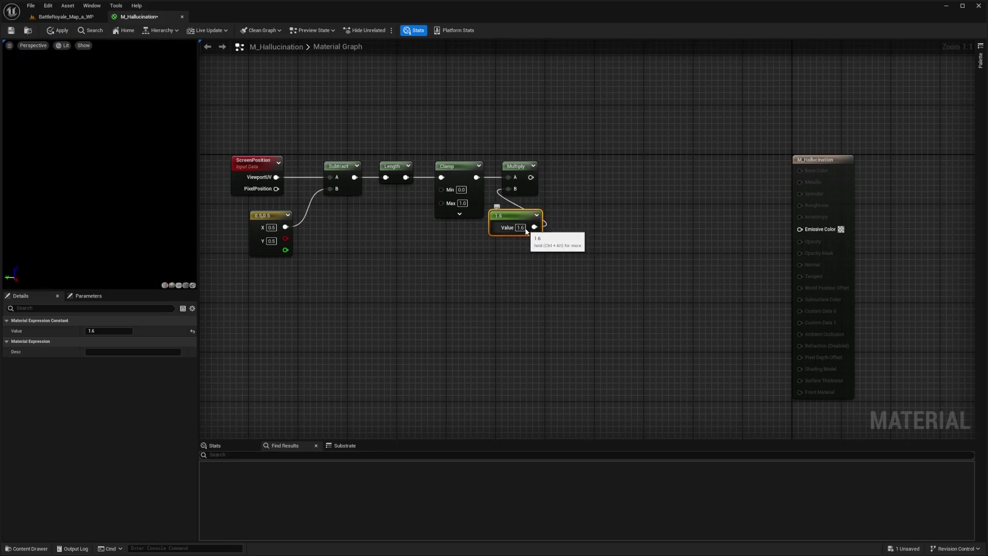
pyautogui.moveTo(526, 232); pyautogui.dragTo(525, 221)
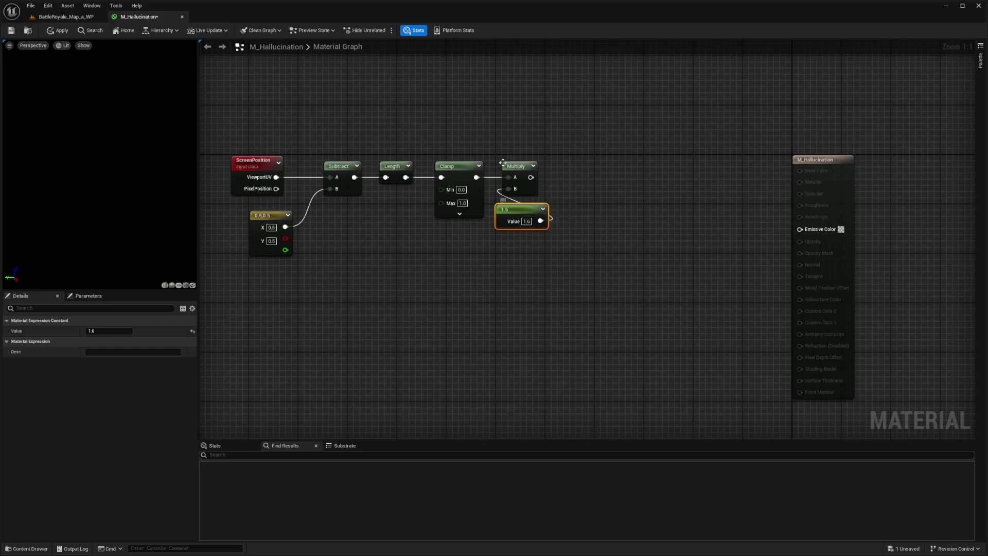
# - Feed the Multiply node's output into a new OneMinus node
pyautogui.moveTo(530, 177); pyautogui.dragTo(799, 228)
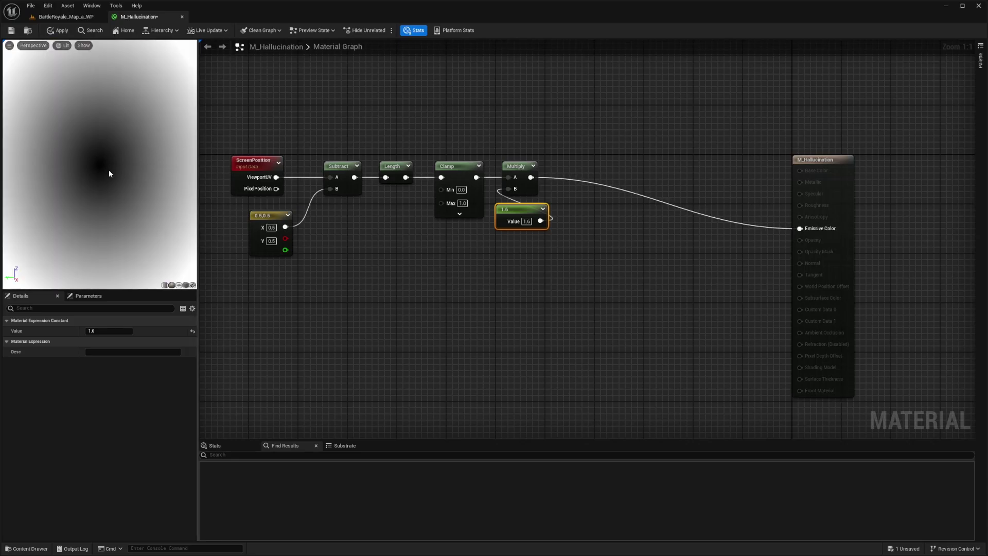
pyautogui.keyDown('alt'); pyautogui.click(531, 178); pyautogui.keyUp('alt')
pyautogui.moveTo(532, 180); pyautogui.dragTo(570, 178)
pyautogui.write('1-')
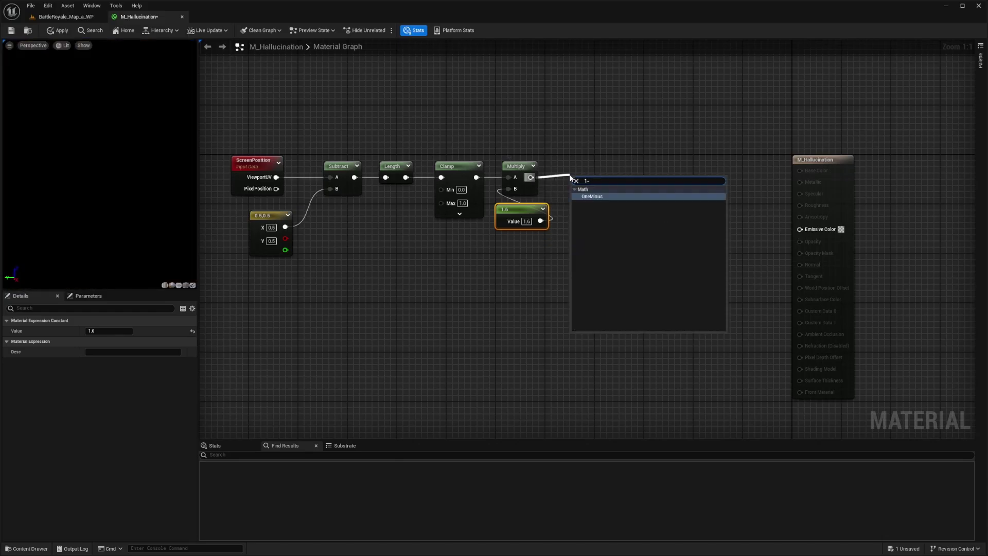
pyautogui.press('Return')
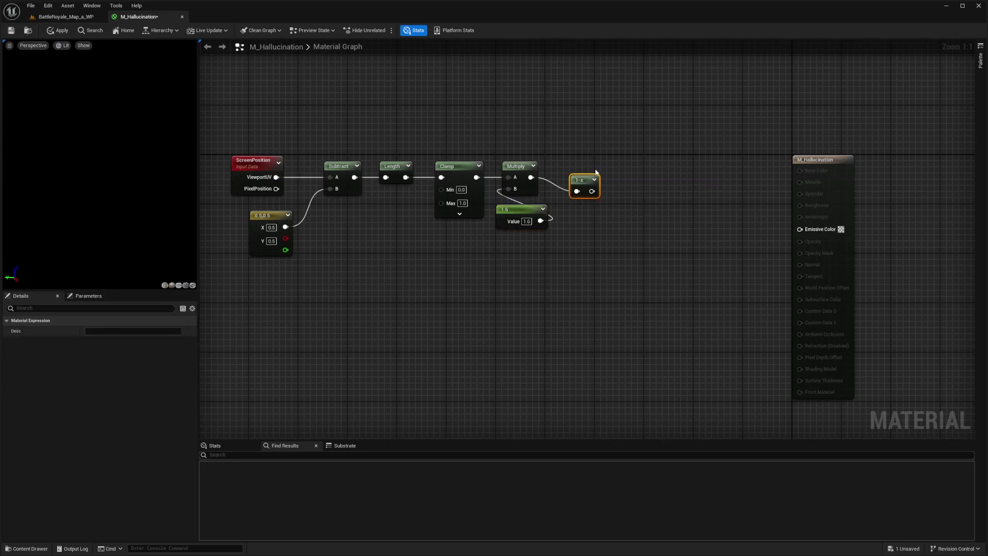
# - Connect the OneMinus node's output to the material's Emissive Color input and apply the material
pyautogui.moveTo(577, 178); pyautogui.dragTo(799, 229)
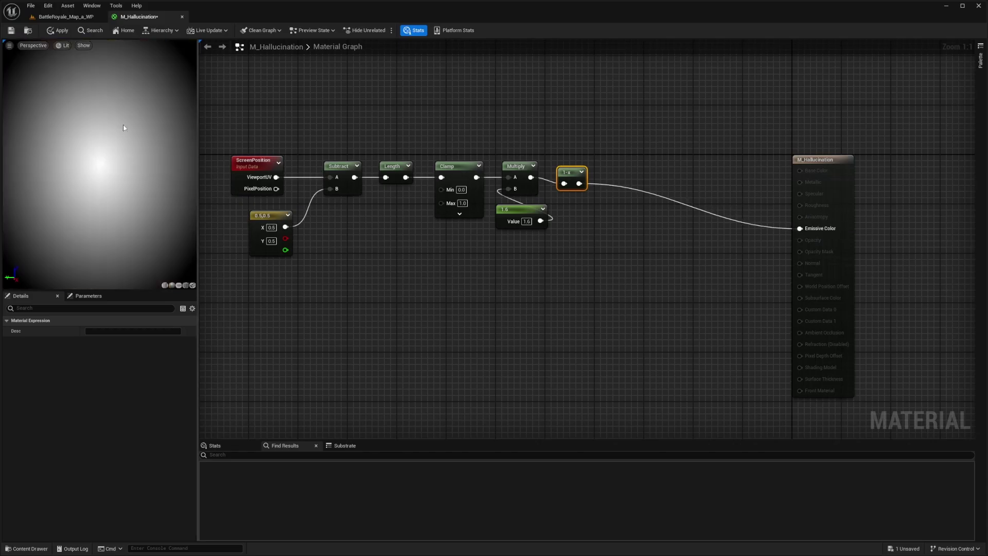
pyautogui.hotkey('ctrl', 'z')
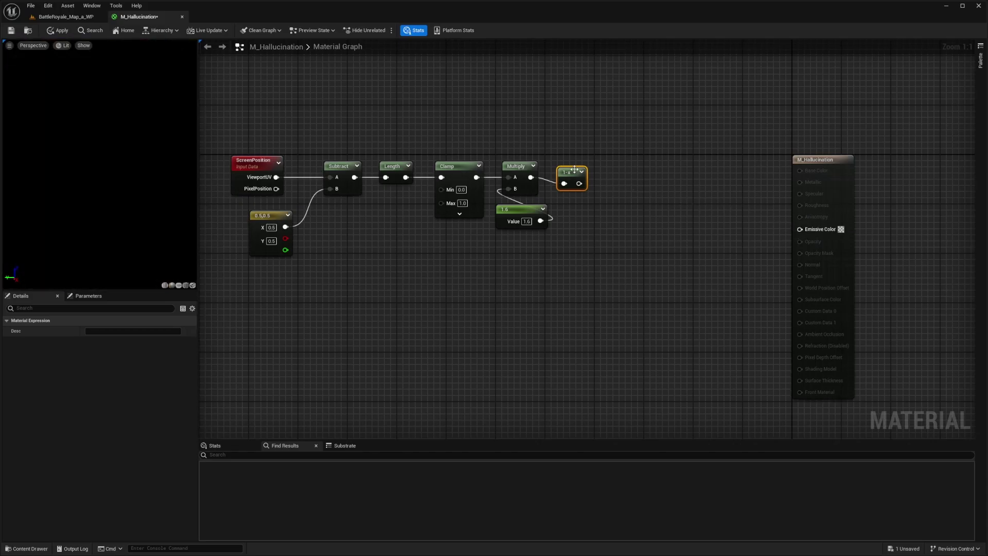
pyautogui.moveTo(579, 183); pyautogui.dragTo(800, 229)
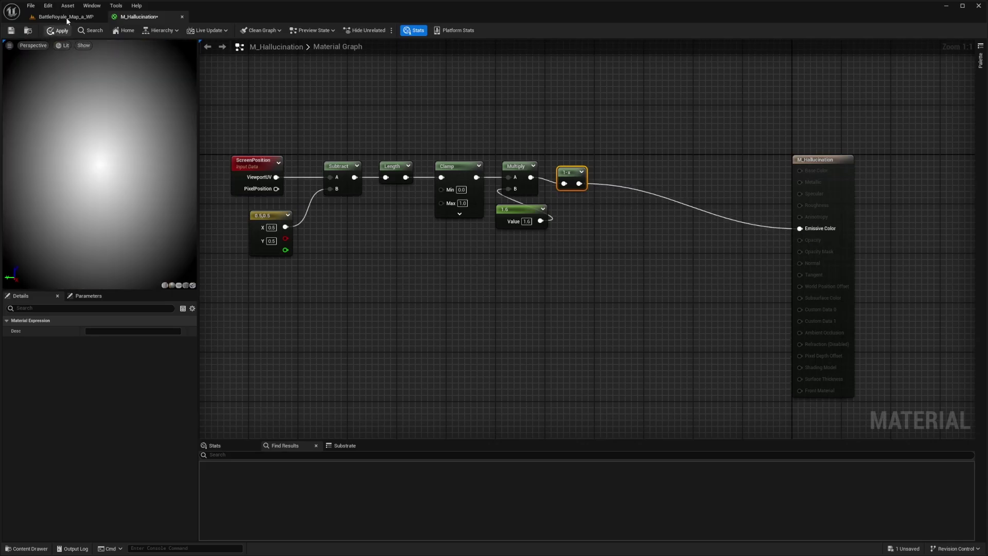
# - Inspect the radial mask in the BattleRoyale_Map_a_WP viewport with editor helpers hidden, and return to the M_Hallucination graph
pyautogui.click(67, 19)
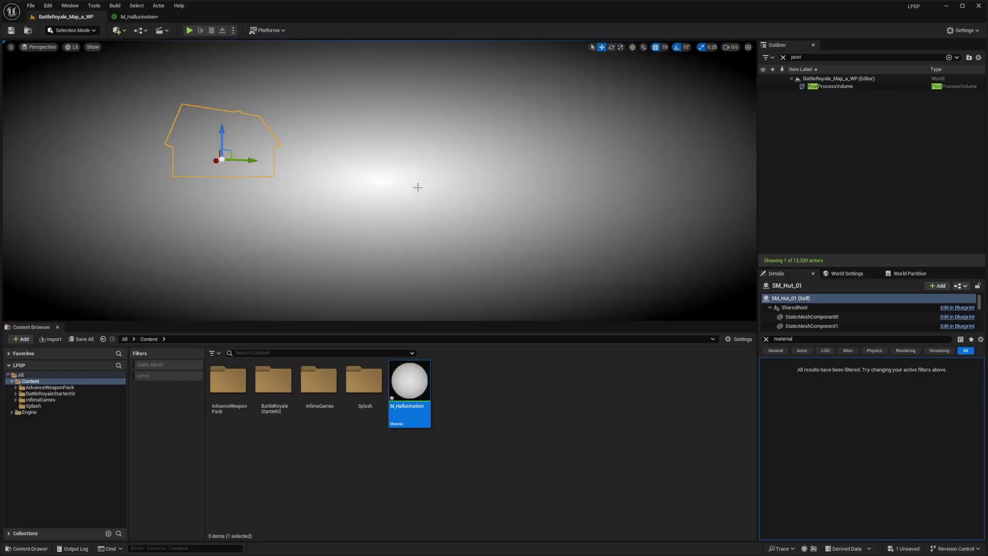
pyautogui.moveTo(404, 205); pyautogui.dragTo(348, 205, button='right')
pyautogui.press('g')
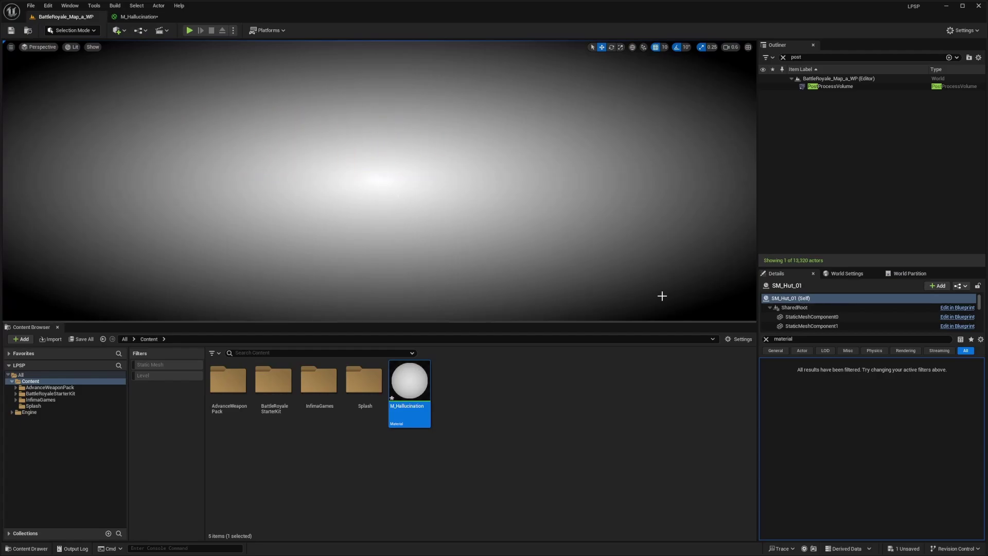
pyautogui.click(139, 17)
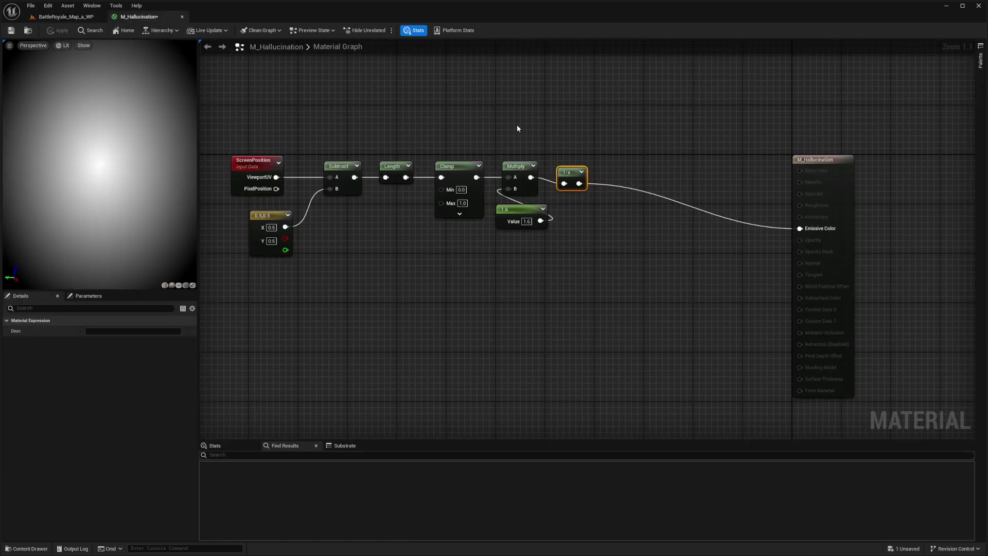
# - Create a Lerp node below the OneMinus node and feed the OneMinus output into its Alpha input
pyautogui.keyDown('alt'); pyautogui.click(577, 183); pyautogui.keyUp('alt')
pyautogui.moveTo(577, 184); pyautogui.dragTo(578, 276)
pyautogui.write('lerp')
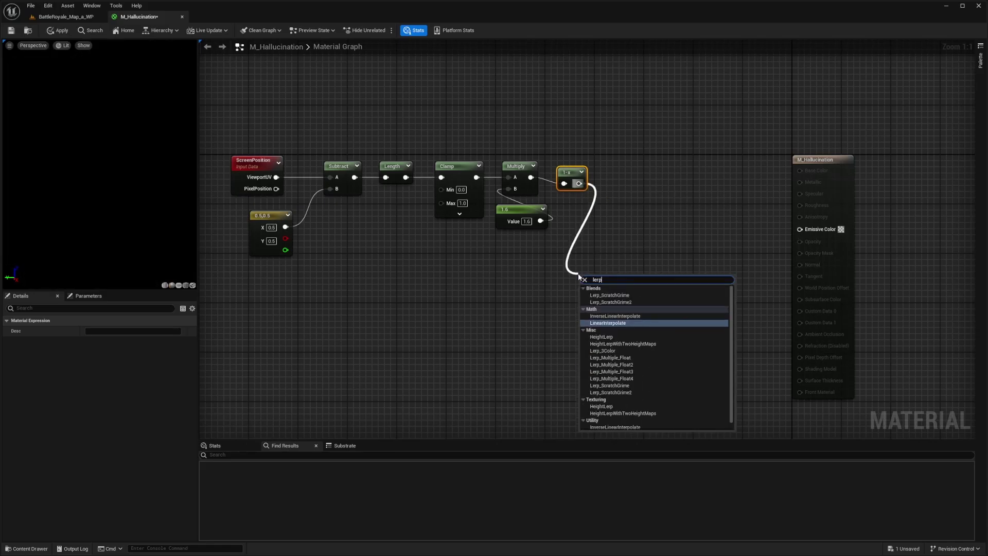
pyautogui.press('Return')
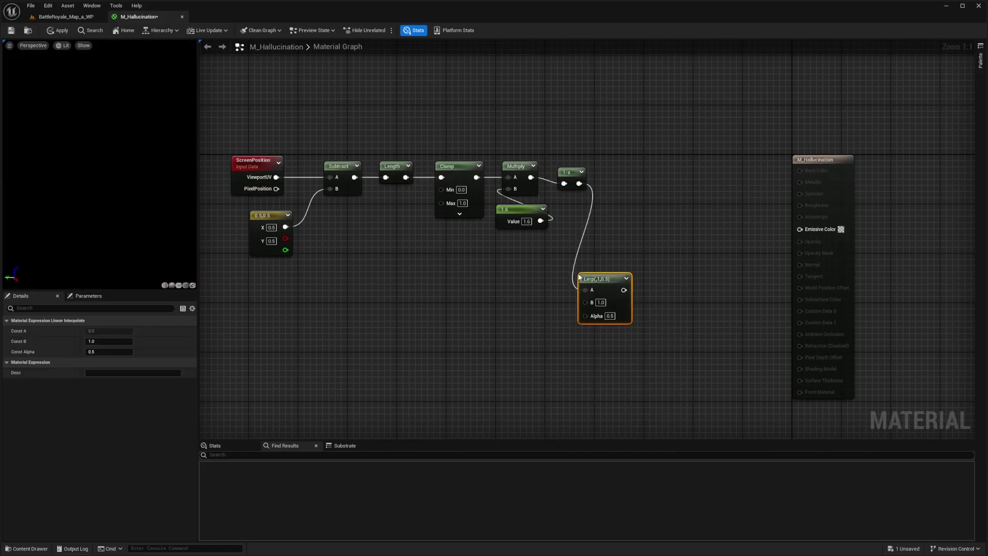
pyautogui.keyDown('alt'); pyautogui.click(578, 183); pyautogui.keyUp('alt')
pyautogui.moveTo(578, 184); pyautogui.dragTo(537, 300)
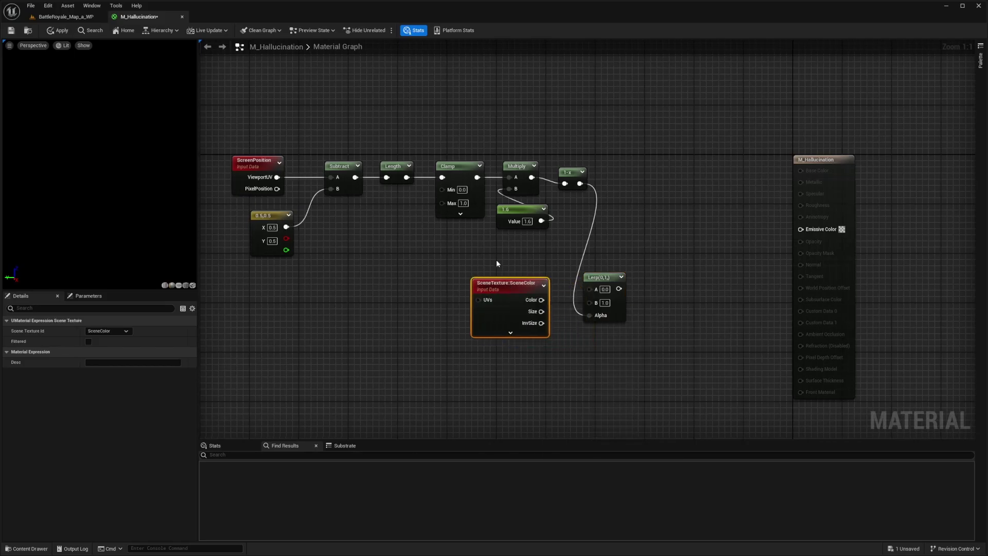
# - Place a SceneTexture node beside the Lerp, set its Scene Texture Id to PostProcessInput0 and connect its Color output to Lerp B
pyautogui.moveTo(453, 280); pyautogui.dragTo(508, 316)
pyautogui.click(97, 332)
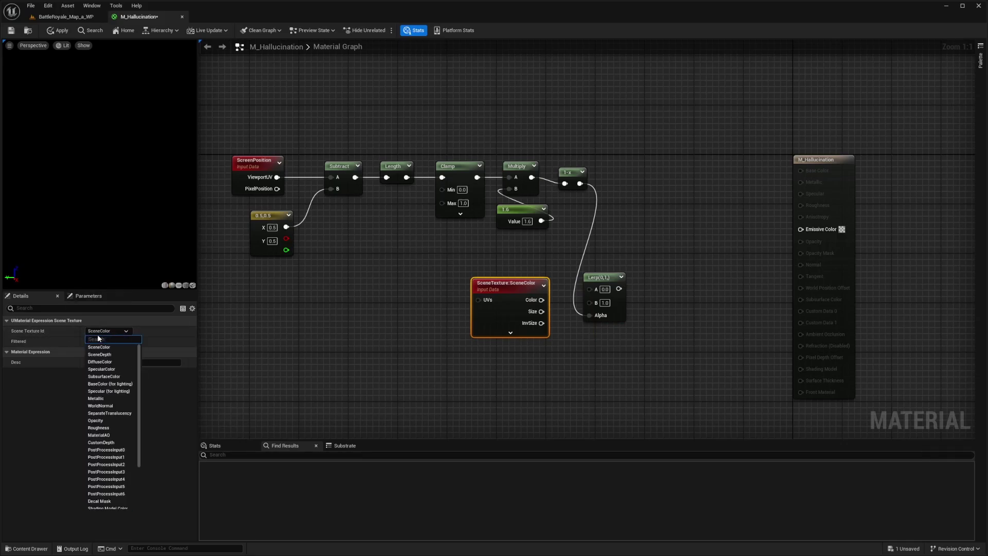
pyautogui.click(106, 450)
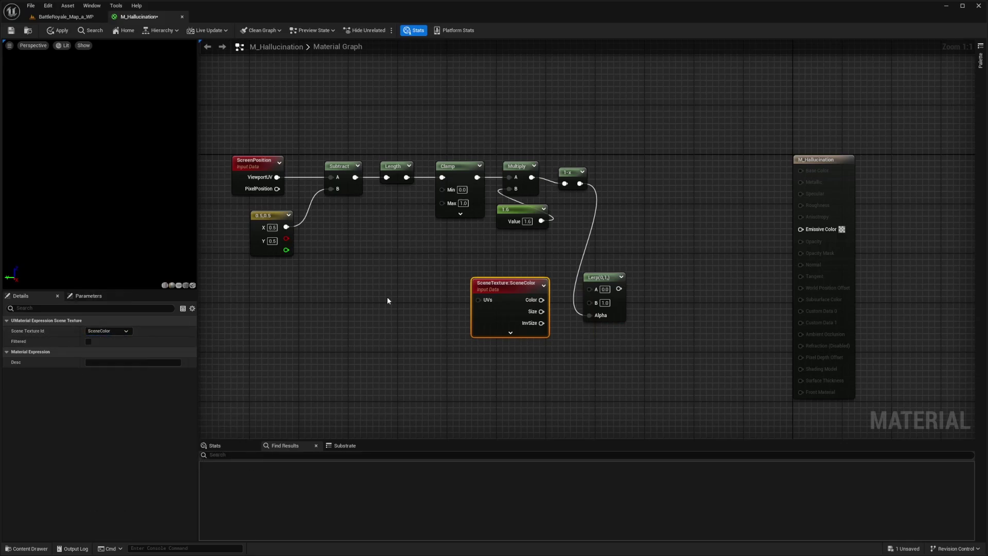
pyautogui.moveTo(536, 293); pyautogui.dragTo(590, 304)
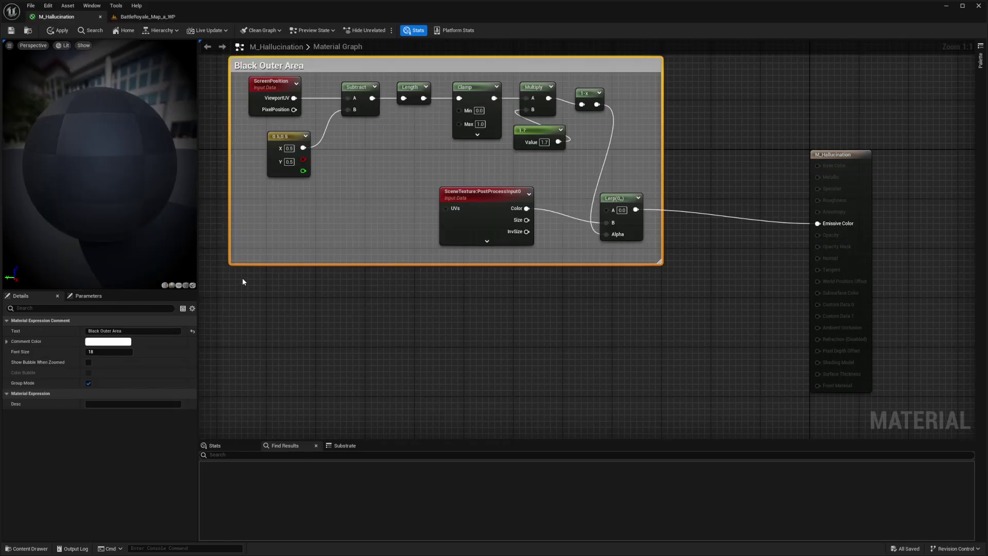
pyautogui.moveTo(301, 301); pyautogui.dragTo(395, 302, button='right')
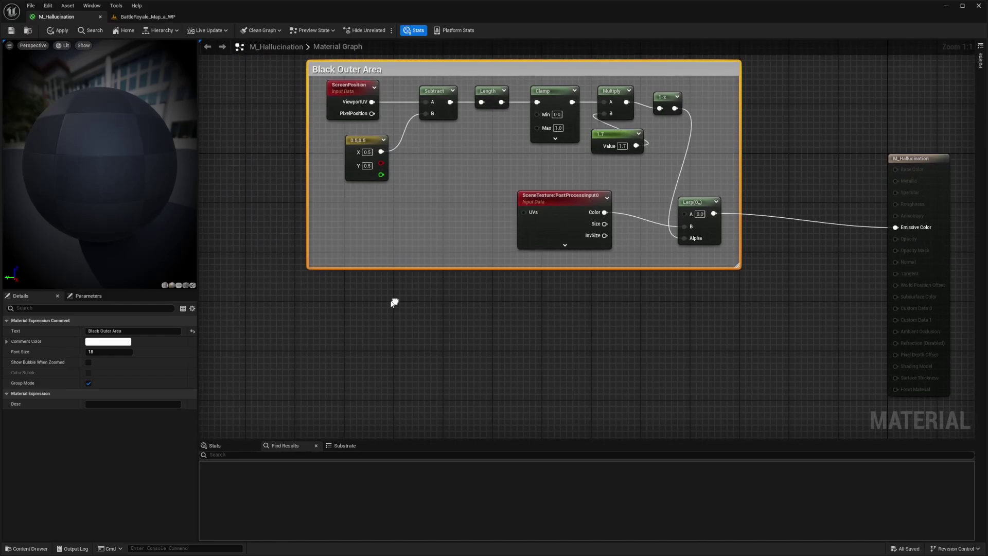
pyautogui.moveTo(322, 365); pyautogui.dragTo(332, 343, button='right')
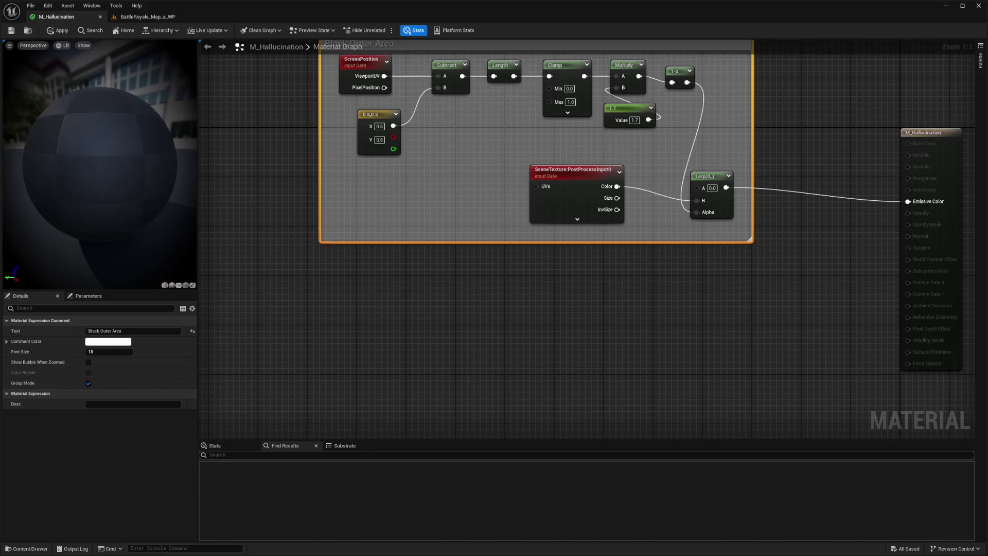
pyautogui.moveTo(302, 154); pyautogui.dragTo(279, 199, button='right')
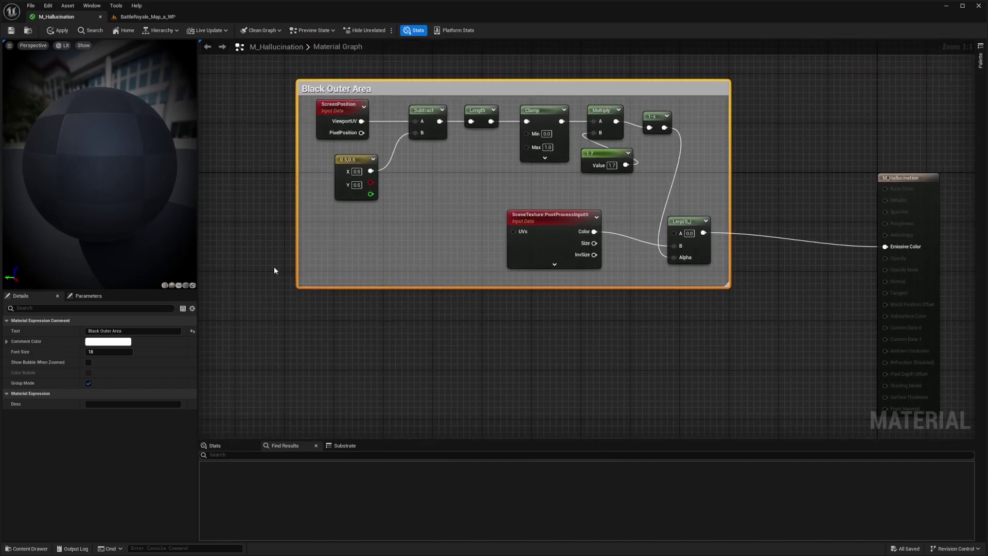
# - Add two Constant nodes, one above the other, in the empty area below the Black Outer Area comment
pyautogui.moveTo(498, 317); pyautogui.dragTo(554, 264, button='right')
pyautogui.click(436, 288)
pyautogui.moveTo(415, 296); pyautogui.dragTo(535, 192, button='right')
pyautogui.moveTo(453, 210); pyautogui.dragTo(425, 224, button='right')
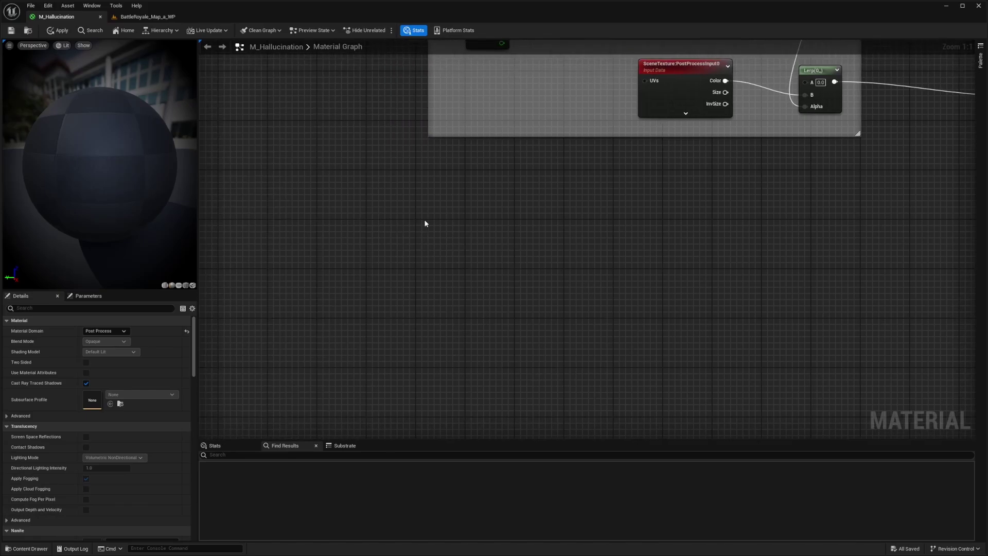
pyautogui.press('1')
pyautogui.click(341, 205)
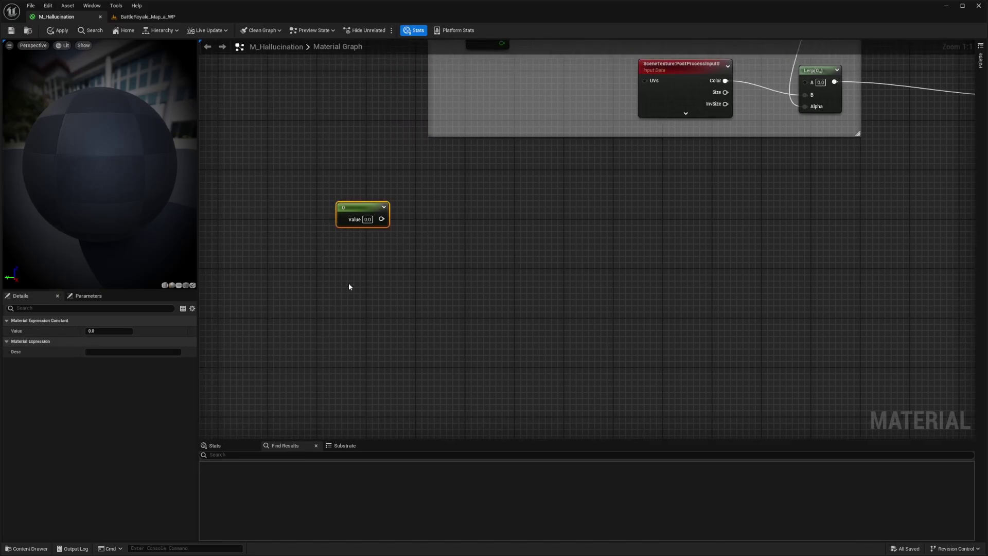
pyautogui.press('1')
pyautogui.click(338, 273)
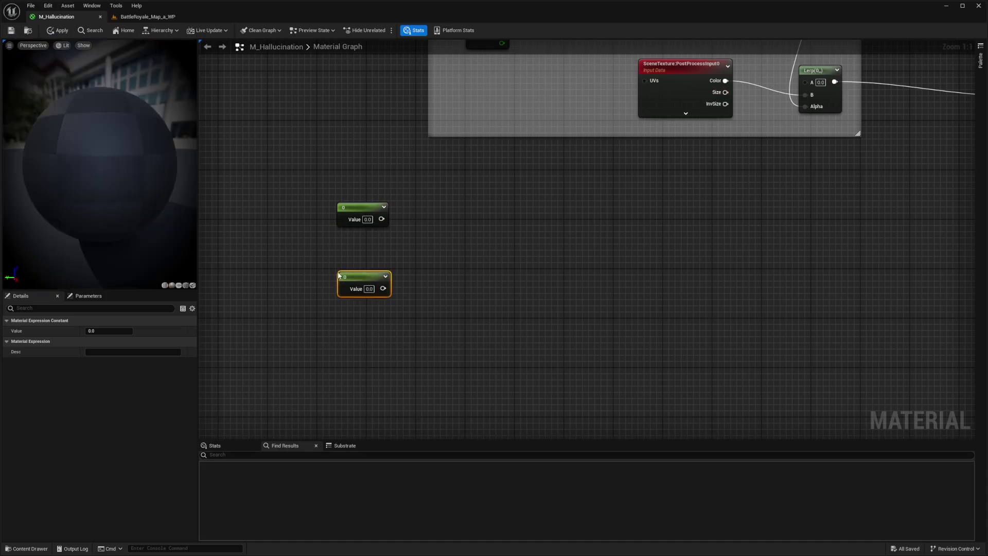
# - Convert both new constants to parameters
pyautogui.moveTo(419, 181); pyautogui.dragTo(335, 342)
pyautogui.rightClick(362, 213)
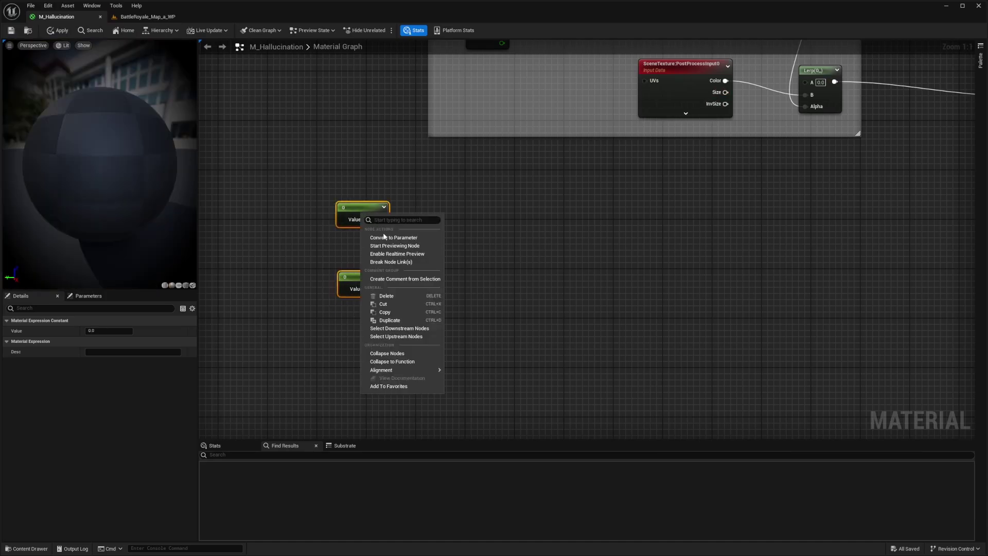
pyautogui.click(383, 237)
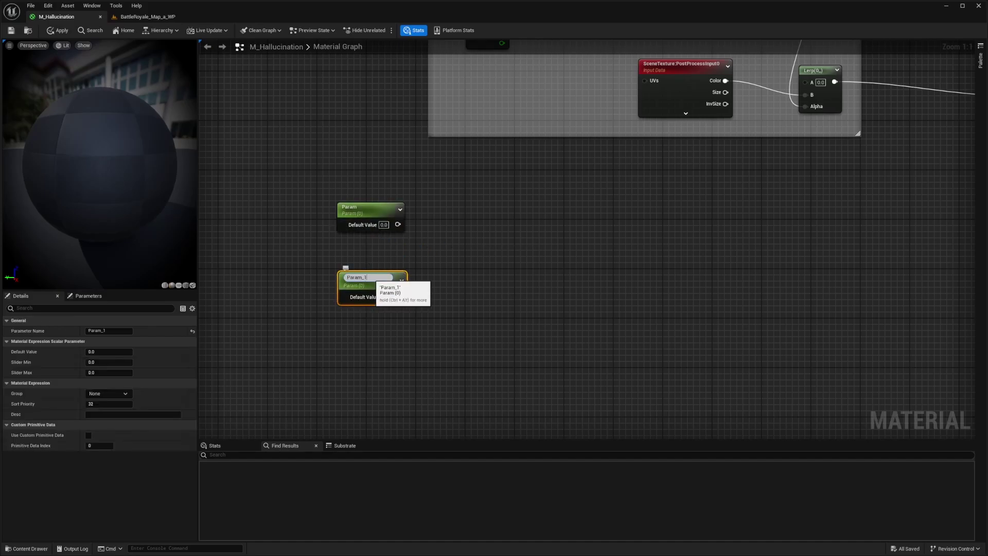
# - Name the lower parameter Green Layer and the upper parameter Red Layer
pyautogui.moveTo(370, 277); pyautogui.dragTo(340, 277)
pyautogui.write('Green')
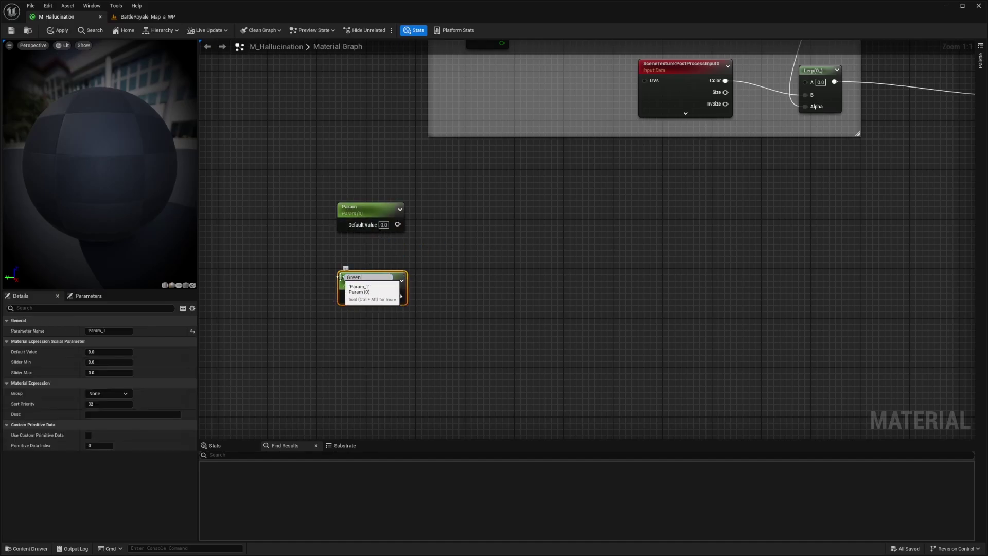
pyautogui.write(' Layer')
pyautogui.press('Return')
pyautogui.doubleClick(359, 209)
pyautogui.write('R')
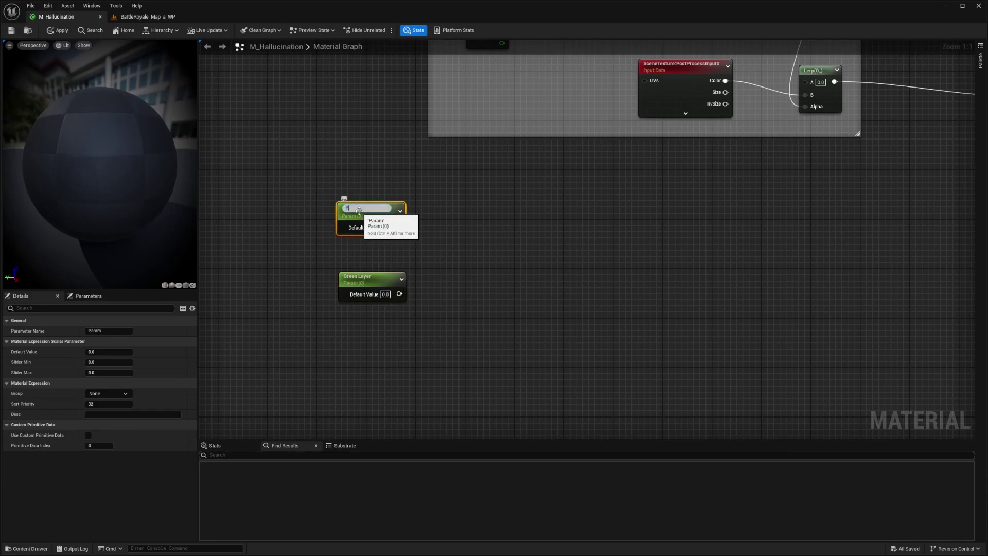
pyautogui.write('ed Layer')
pyautogui.press('Return')
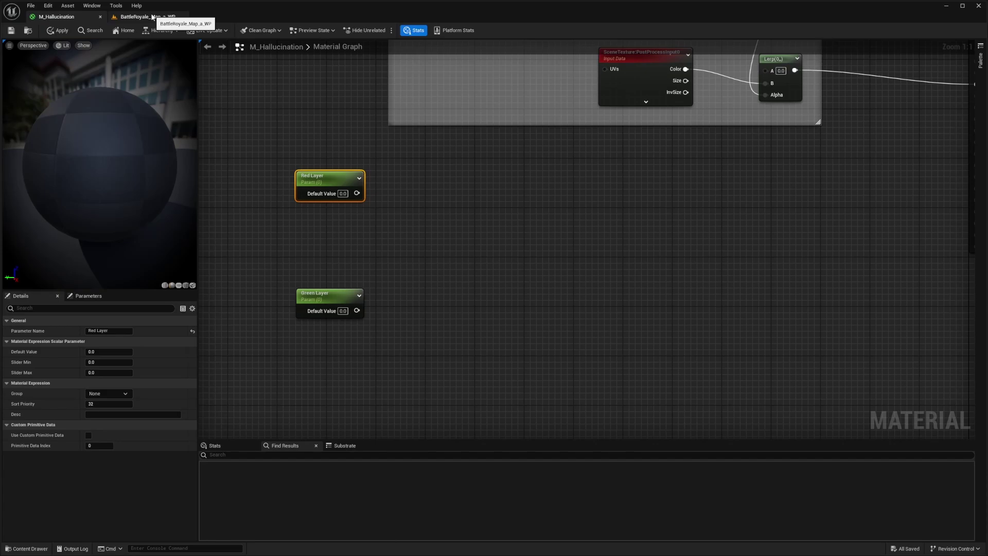
# - Feed the Red Layer parameter into a new Add node and place a duplicate of the Add node beside Green Layer
pyautogui.moveTo(357, 193); pyautogui.dragTo(456, 203)
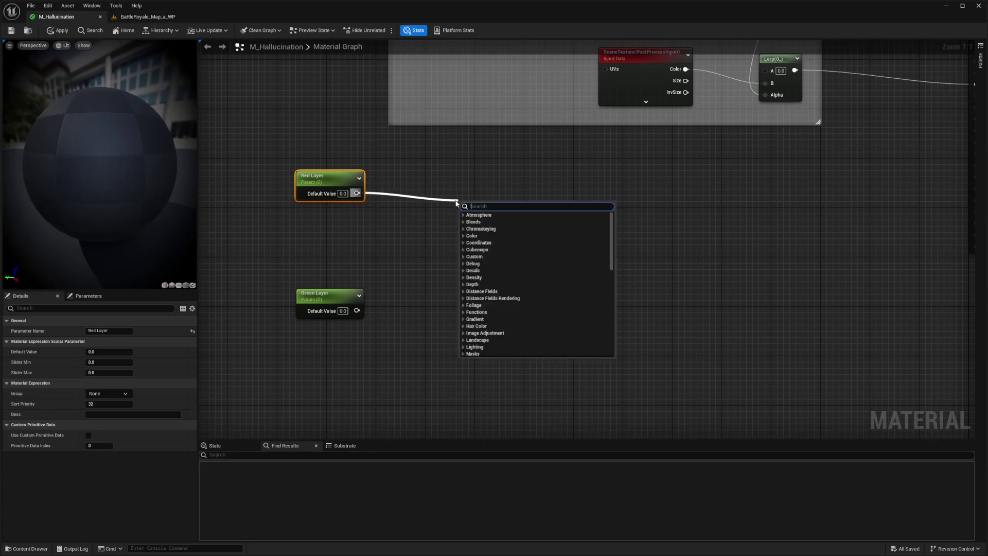
pyautogui.write('add')
pyautogui.press('Return')
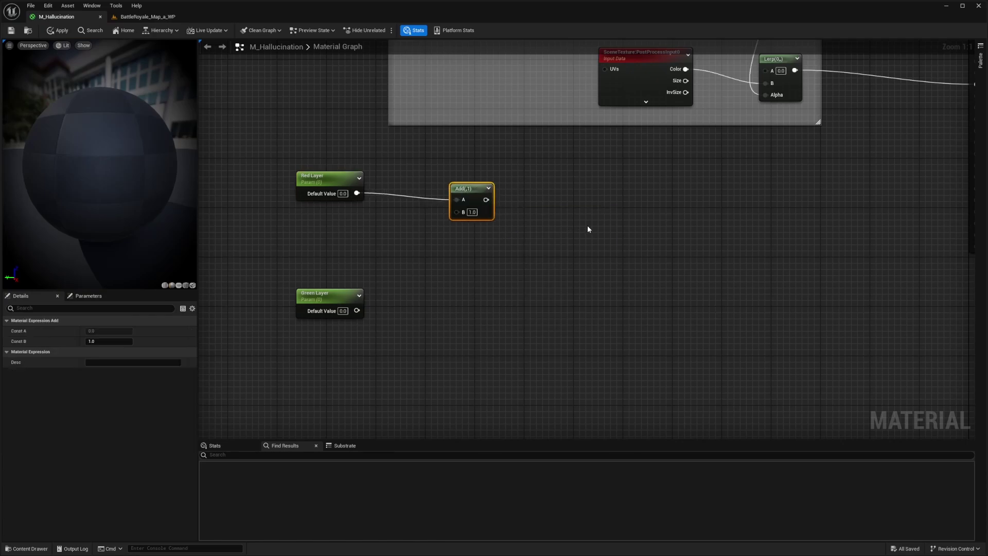
pyautogui.hotkey('ctrl', 'd')
pyautogui.moveTo(553, 215); pyautogui.dragTo(440, 297)
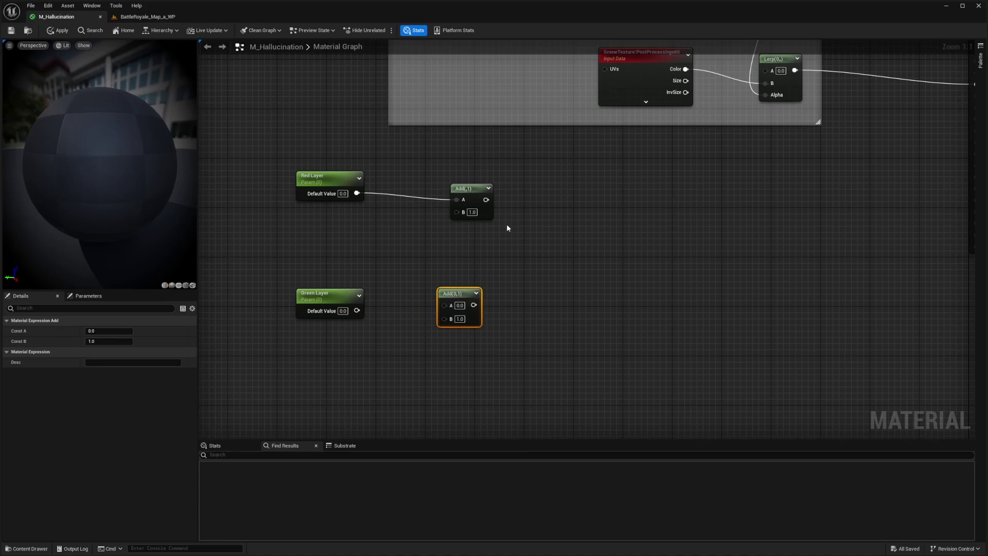
# - Connect Green Layer to input A of the Add node beside it and set Red Layer's default value to 0.0004
pyautogui.click(488, 288)
pyautogui.moveTo(356, 311); pyautogui.dragTo(453, 305)
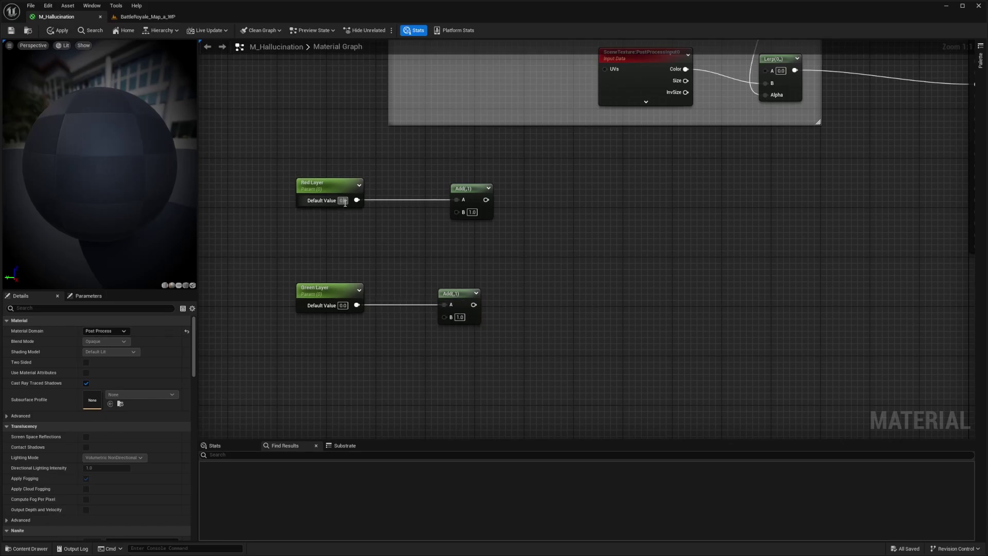
pyautogui.click(343, 201)
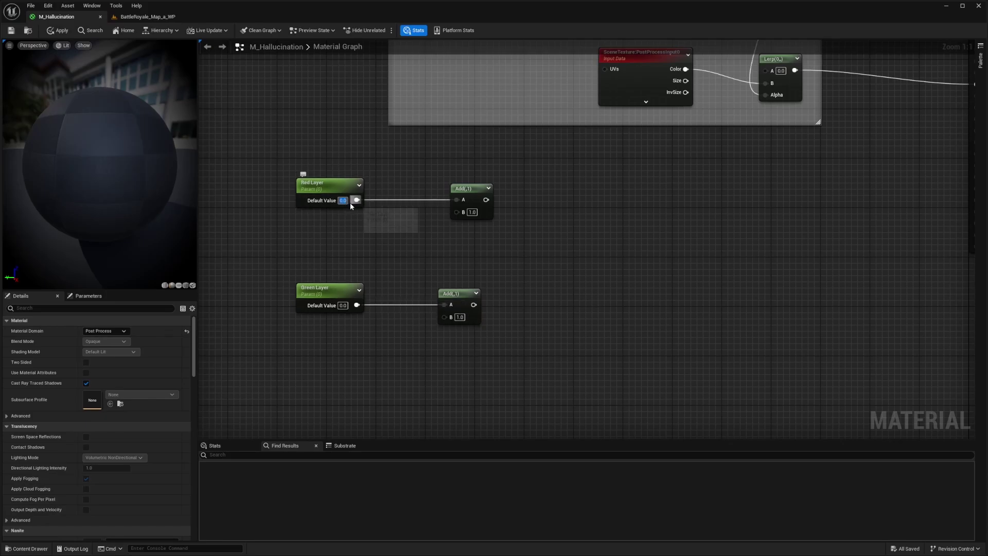
pyautogui.write('.000')
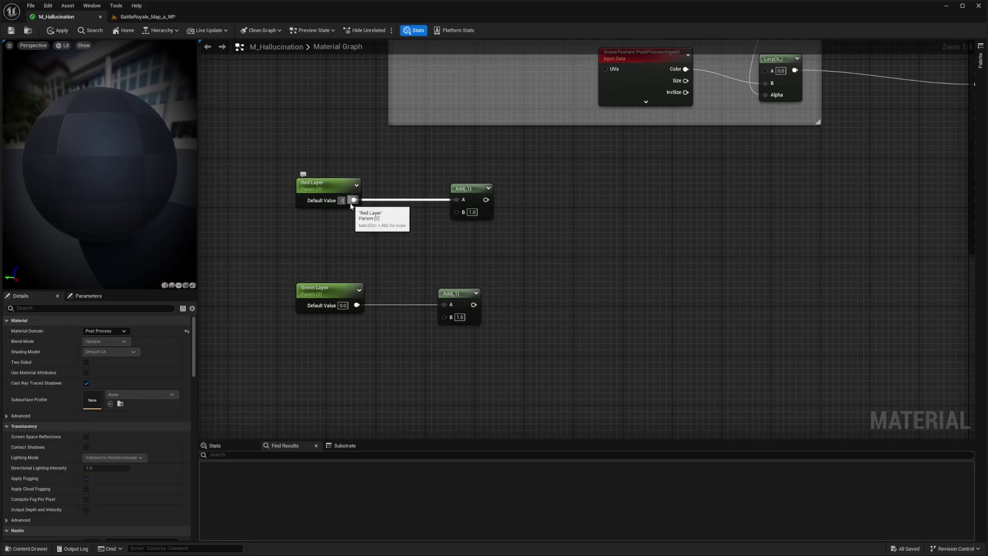
pyautogui.write('4')
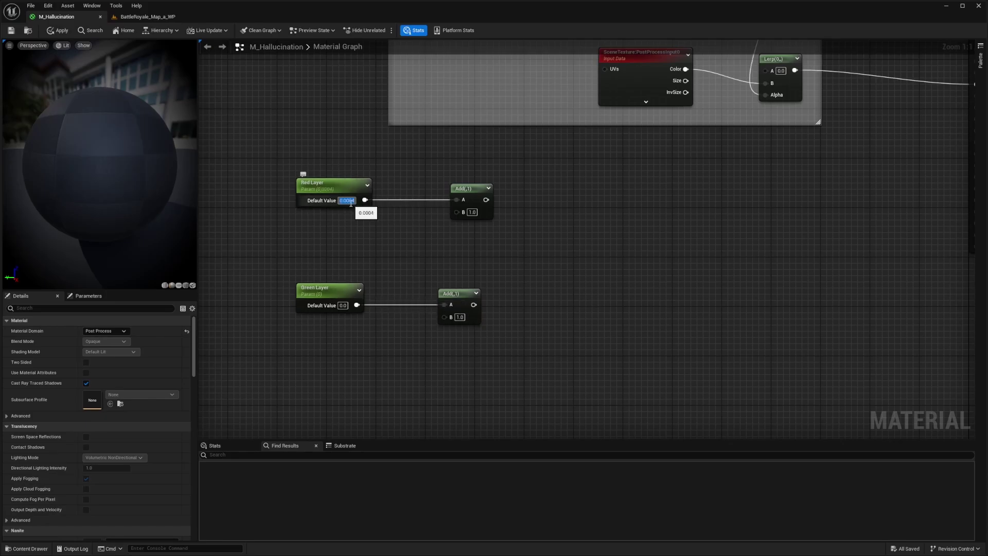
pyautogui.press('Return')
# - Set Green Layer's default value to -0.0004 and move it with its Add node further down the graph
pyautogui.click(343, 306)
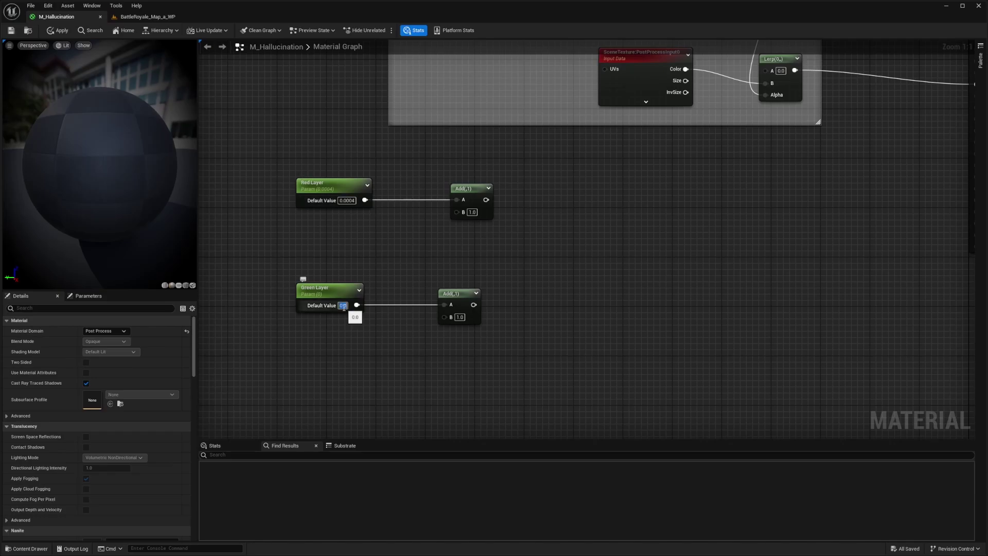
pyautogui.write('0.0004')
pyautogui.press('Return')
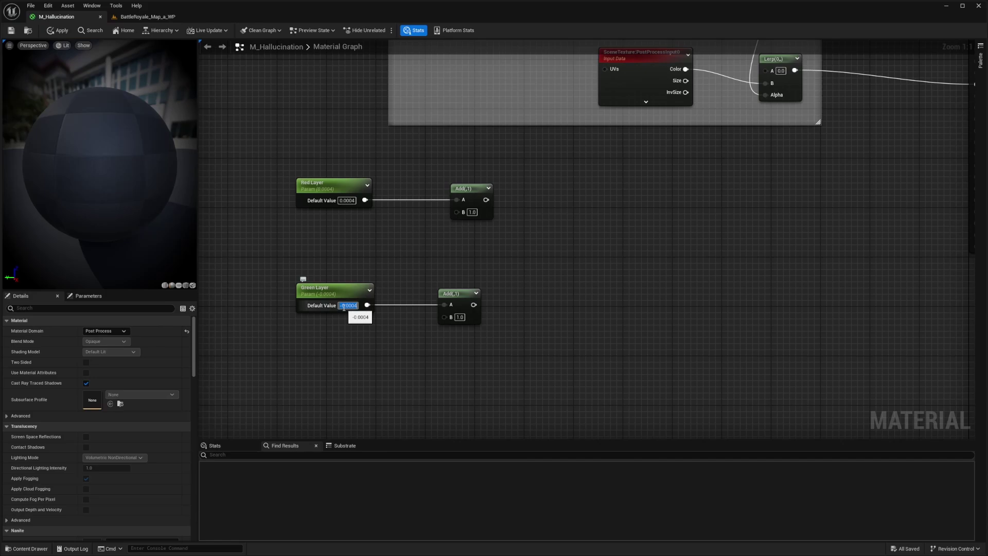
pyautogui.click(378, 246)
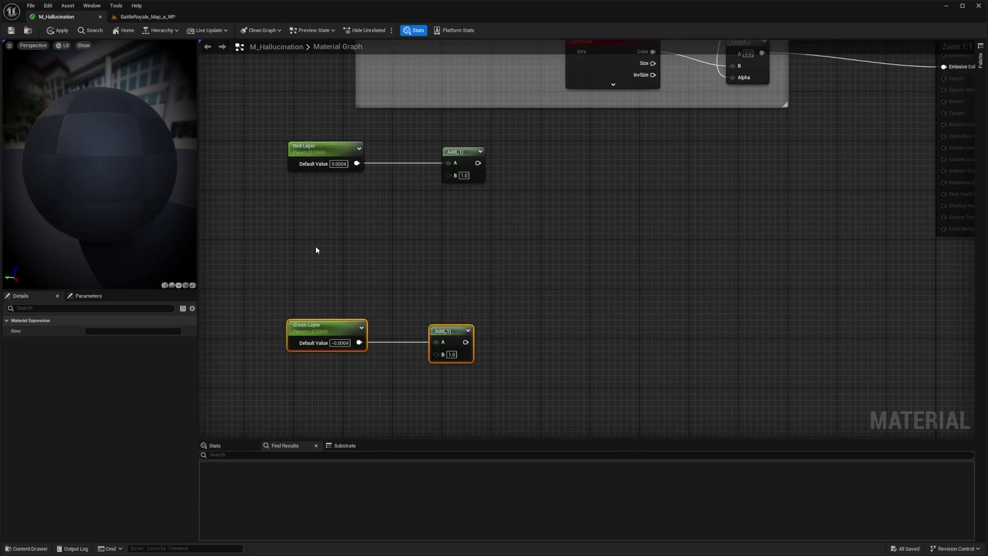
# - Add a TextureCoordinate node below Red Layer and connect it to input B of Red Layer's Add node
pyautogui.click(316, 246)
pyautogui.rightClick(322, 224)
pyautogui.write('text')
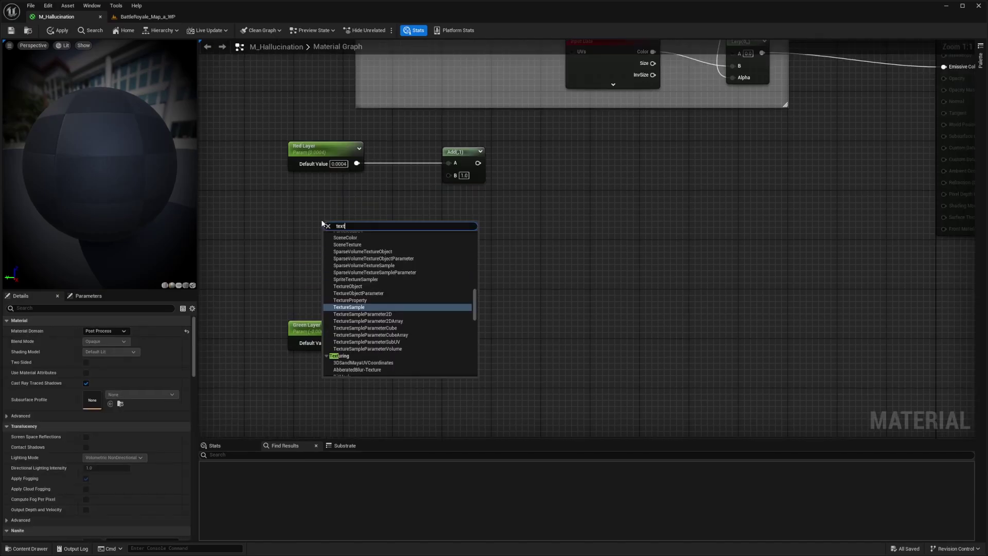
pyautogui.write('coord')
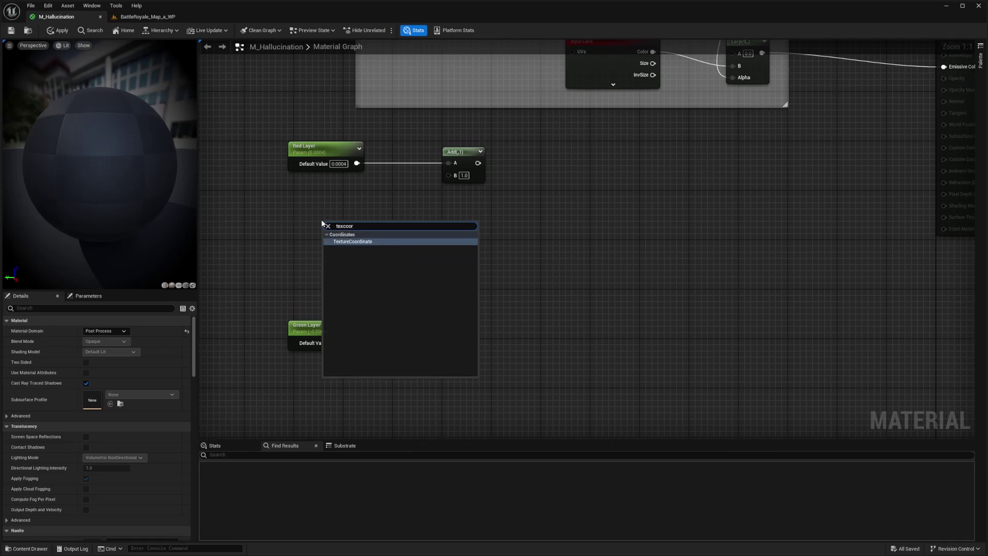
pyautogui.press('Return')
pyautogui.moveTo(353, 208); pyautogui.dragTo(449, 176)
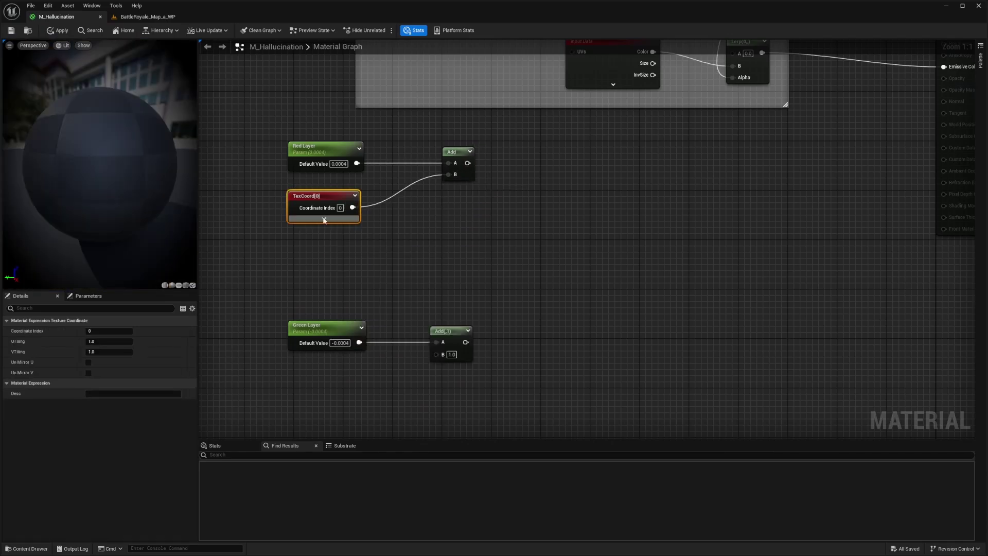
# - Place a copy of the TexCoord node below Green Layer and connect it to input B of Green Layer's Add node
pyautogui.hotkey('ctrl', 'c')
pyautogui.hotkey('ctrl', 'v')
pyautogui.moveTo(414, 244); pyautogui.dragTo(437, 354)
pyautogui.moveTo(326, 399); pyautogui.dragTo(348, 246, button='right')
# - Place a third, unconnected TexCoord copy in the empty area below the Green Layer nodes
pyautogui.hotkey('ctrl', 'v')
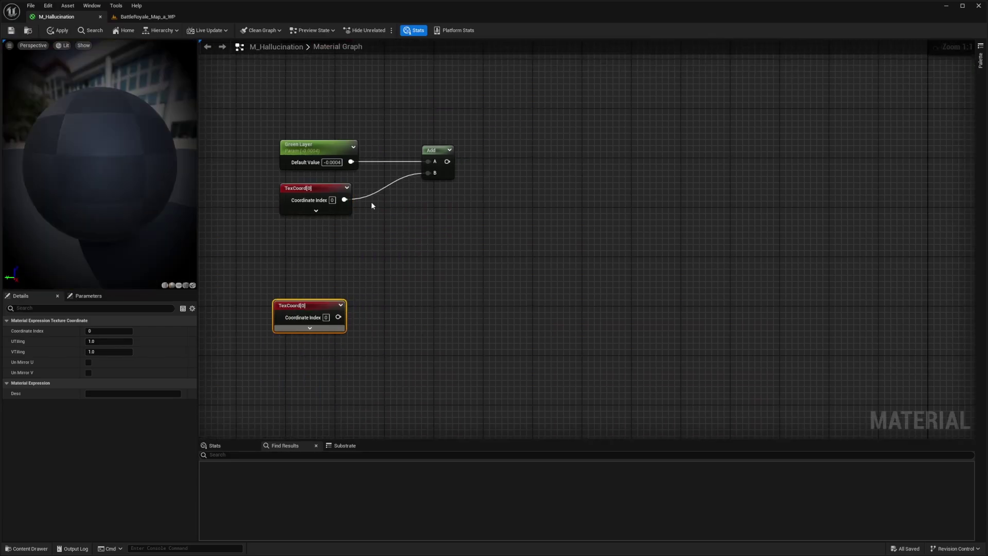
pyautogui.press('Delete')
pyautogui.moveTo(377, 255); pyautogui.dragTo(383, 301, button='right')
pyautogui.moveTo(365, 283); pyautogui.dragTo(330, 258)
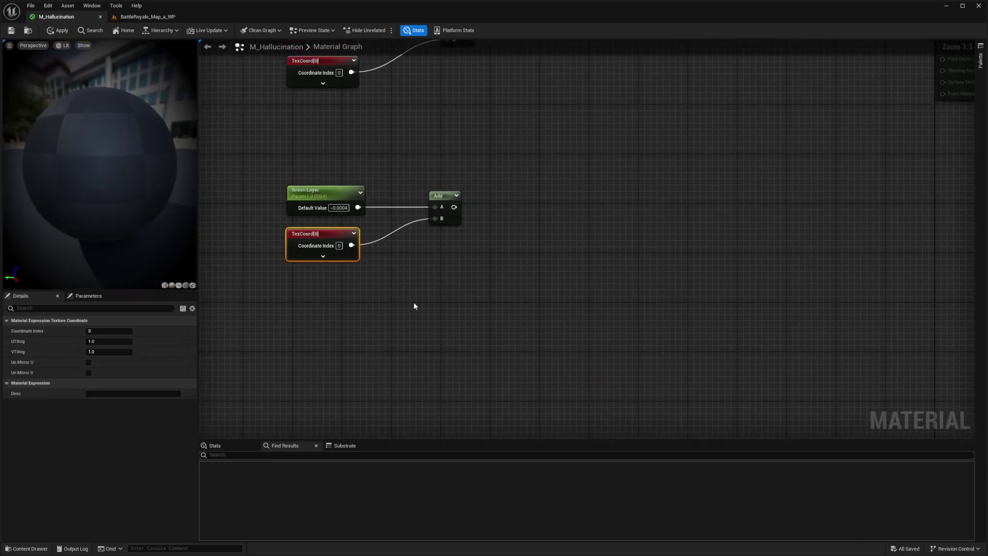
pyautogui.hotkey('ctrl', 'v')
pyautogui.moveTo(434, 297); pyautogui.dragTo(316, 372)
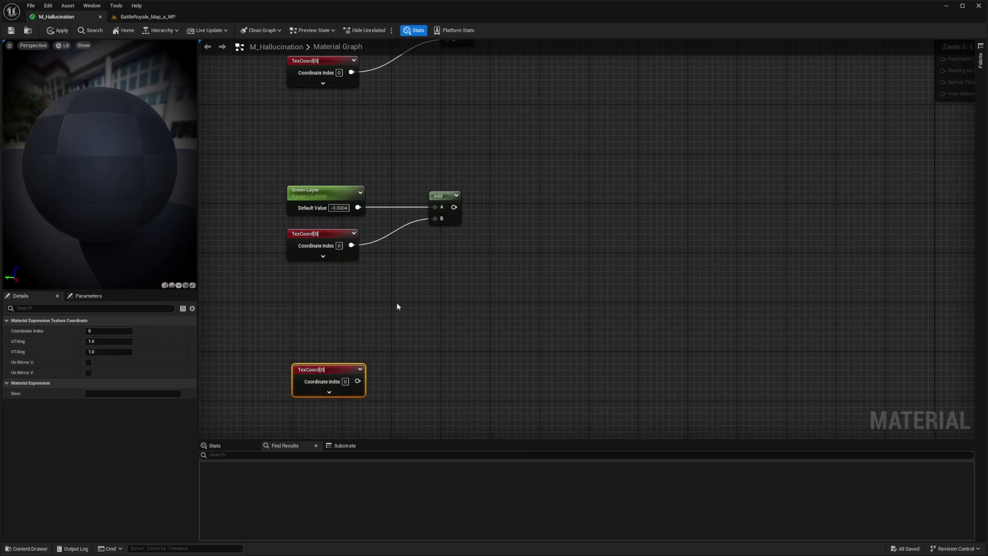
pyautogui.moveTo(414, 298); pyautogui.dragTo(404, 289, button='right')
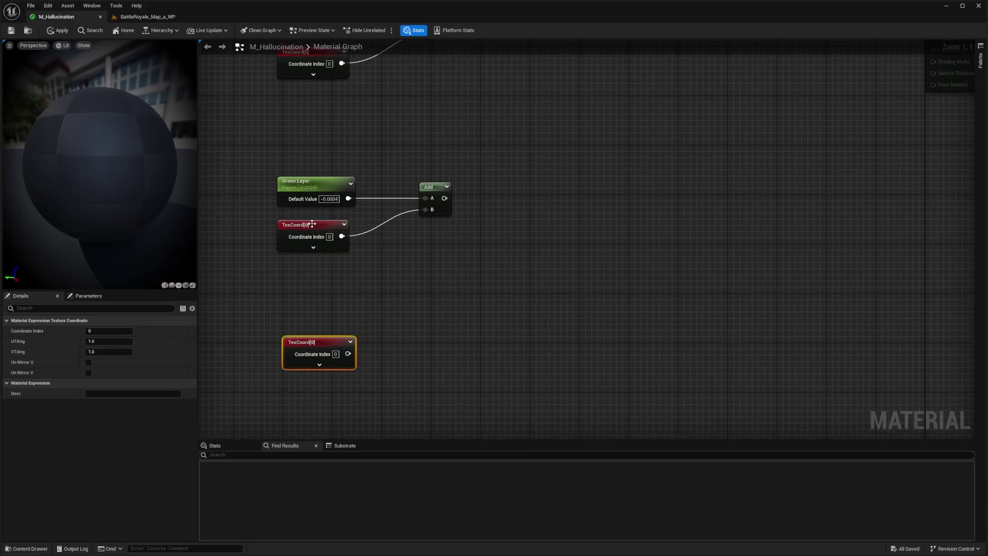
pyautogui.click(312, 224)
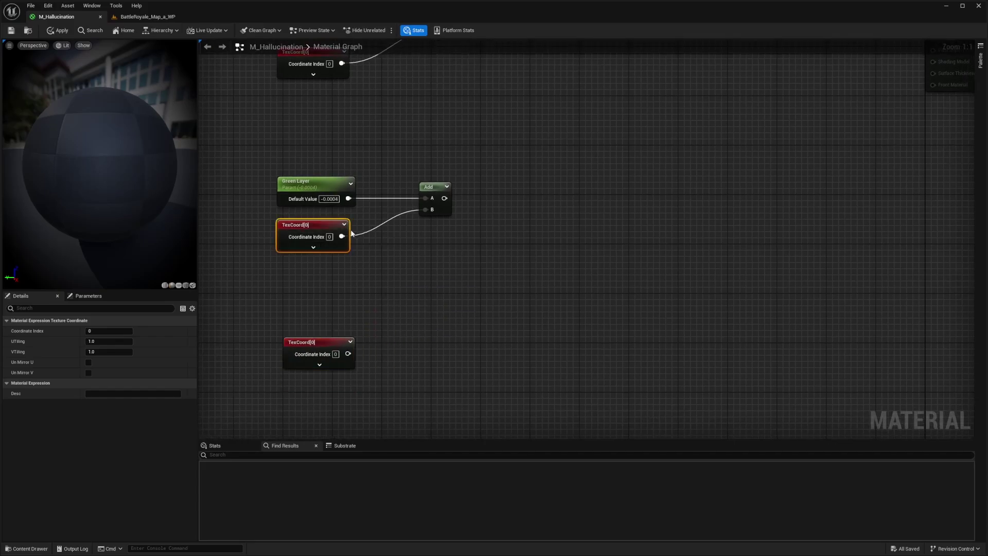
pyautogui.moveTo(413, 211); pyautogui.dragTo(425, 209)
pyautogui.moveTo(346, 222); pyautogui.dragTo(333, 279, button='right')
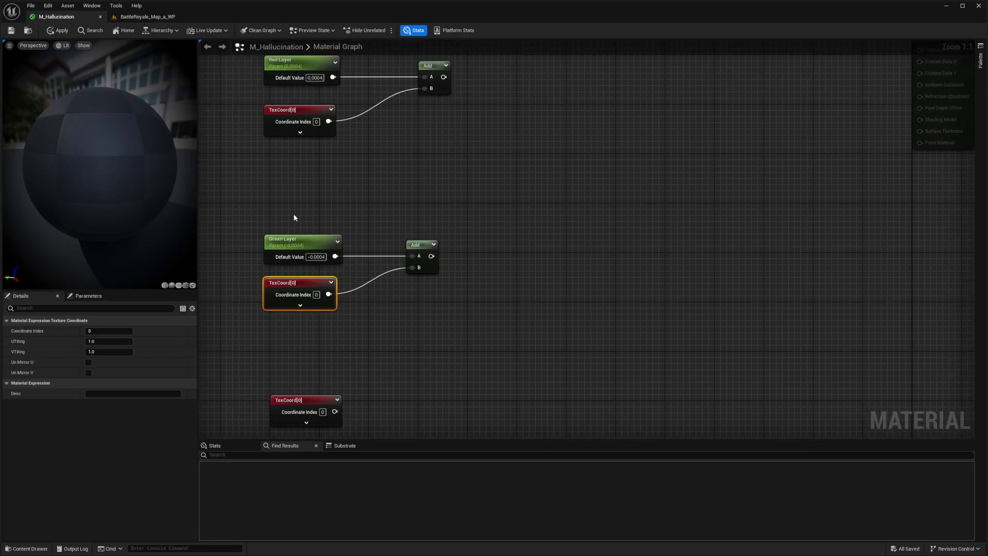
# - Feed the lowest TexCoord into the UVs of a new SceneTexture node and set its Scene Texture Id to PostProcessInput0
pyautogui.moveTo(327, 181); pyautogui.dragTo(281, 198, button='right')
pyautogui.scroll(-1, 281, 199)
pyautogui.moveTo(275, 395); pyautogui.dragTo(424, 397)
pyautogui.click(323, 367)
pyautogui.write('scenete')
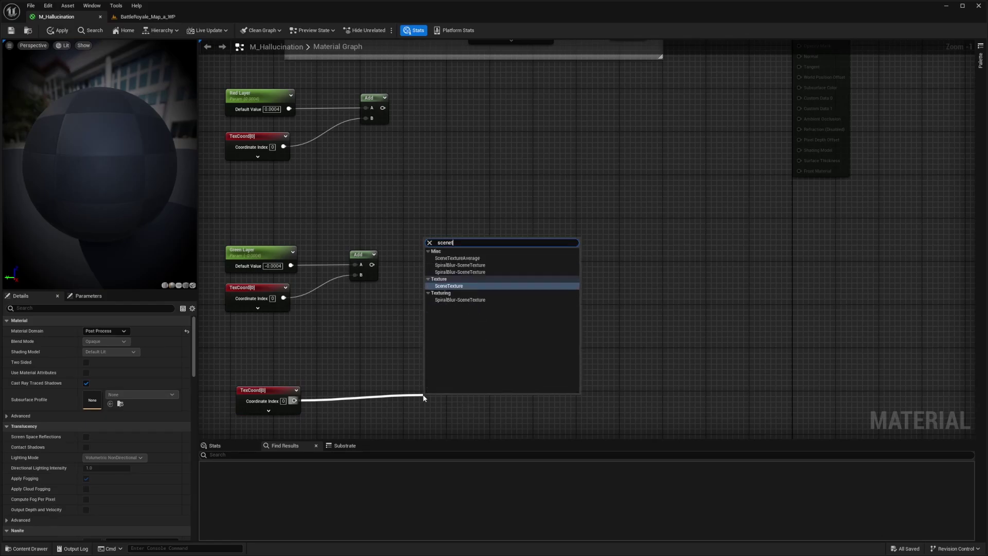
pyautogui.press('Return')
pyautogui.moveTo(443, 406); pyautogui.dragTo(439, 381)
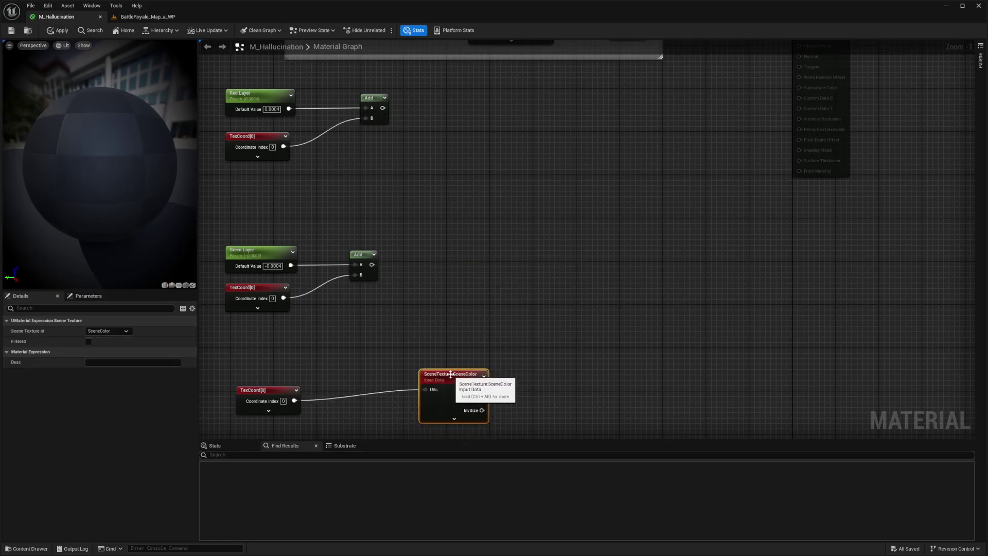
pyautogui.click(108, 331)
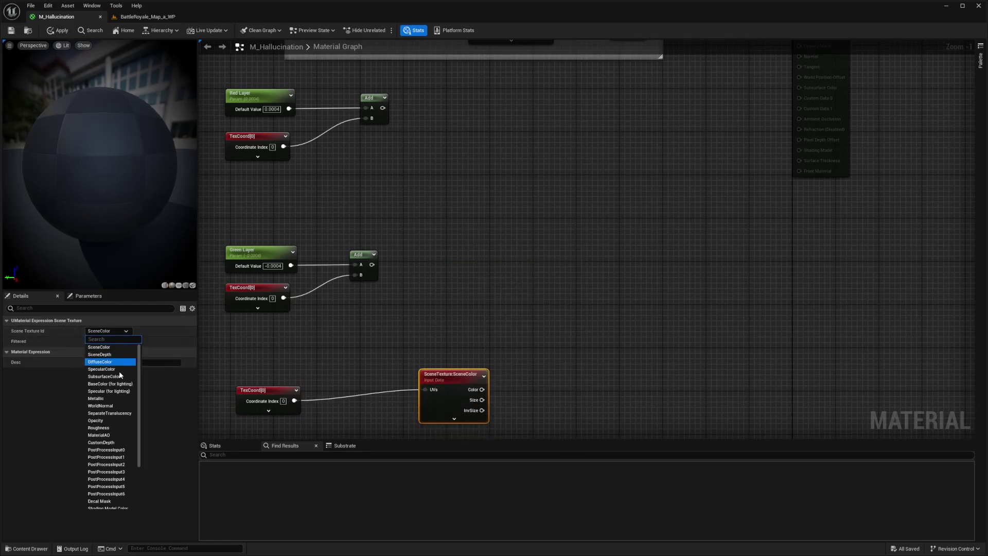
pyautogui.click(106, 449)
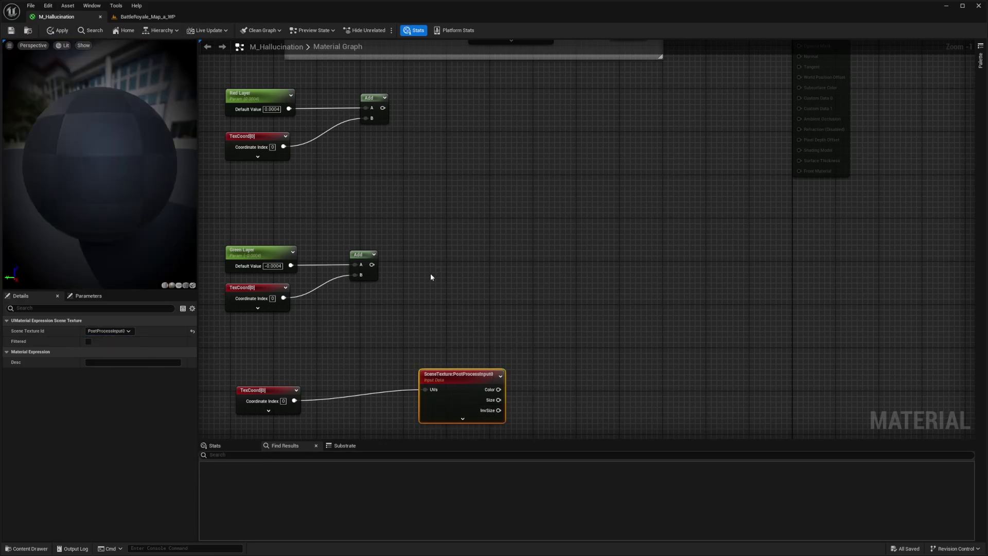
# - Place copies of the SceneTexture node beside both Add nodes and connect each Add output to the adjacent copy's UVs
pyautogui.hotkey('ctrl', 'v')
pyautogui.hotkey('ctrl', 'v')
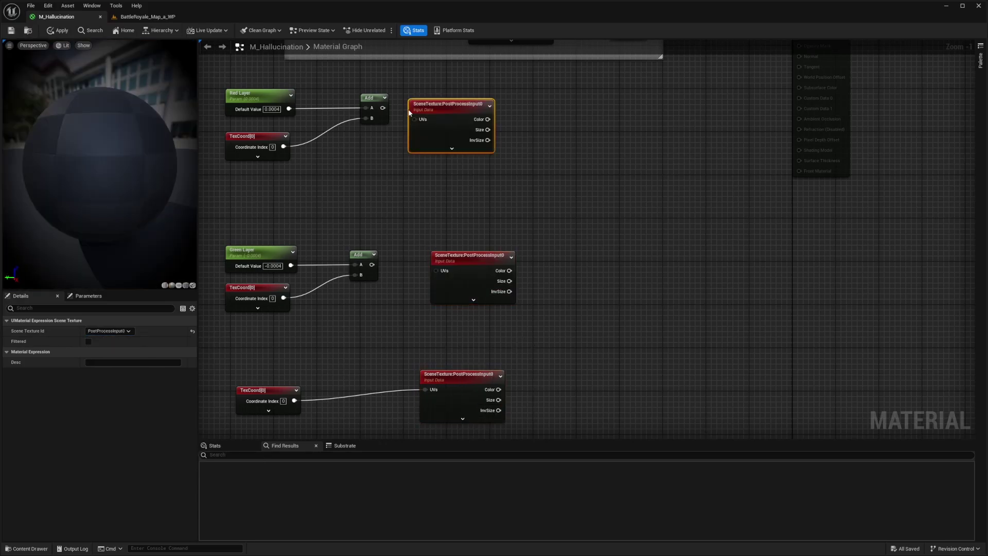
pyautogui.moveTo(443, 102); pyautogui.dragTo(460, 92)
pyautogui.moveTo(382, 108); pyautogui.dragTo(435, 108)
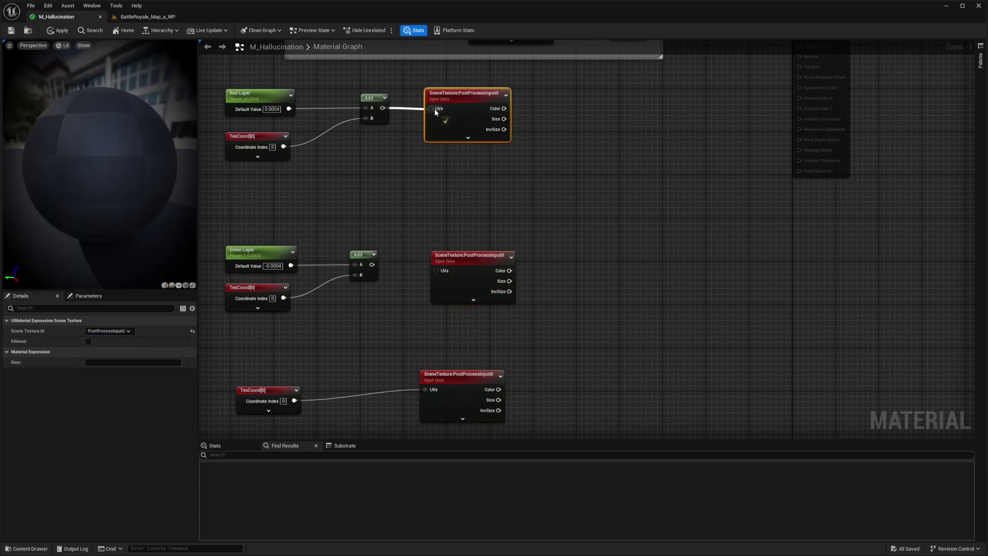
pyautogui.moveTo(372, 265); pyautogui.dragTo(443, 273)
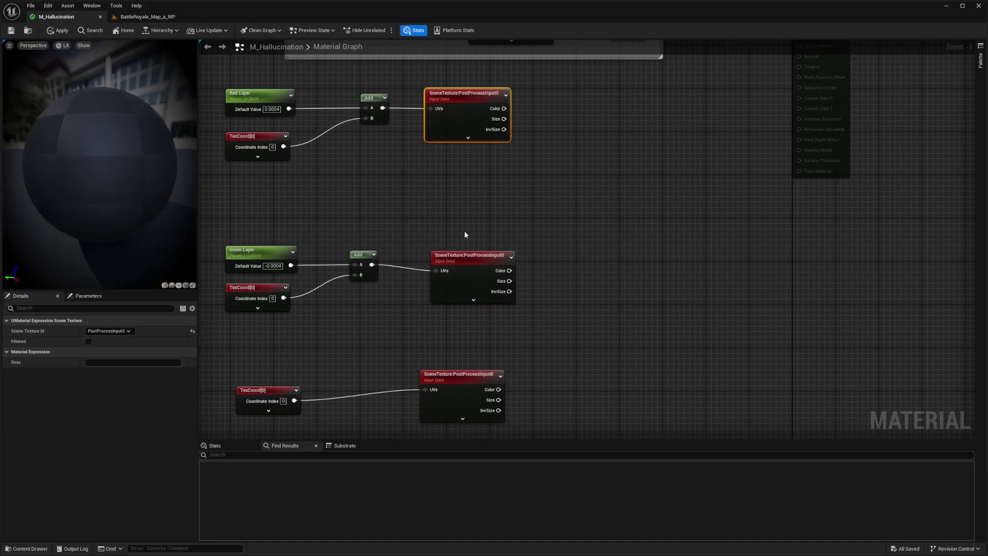
# - Add a ComponentMask node beside the SceneTexture node in the Red Layer row
pyautogui.click(490, 203)
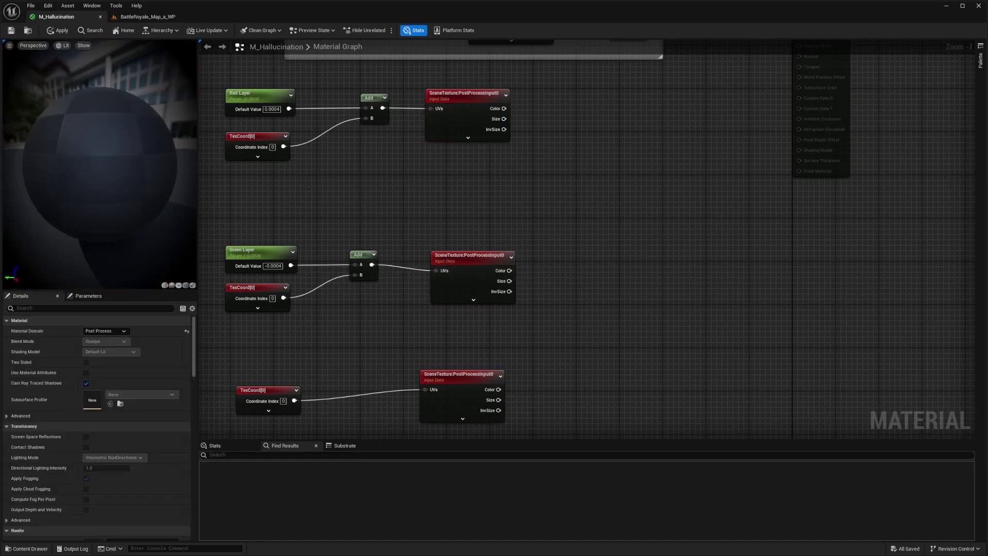
pyautogui.rightClick(541, 118)
pyautogui.write('mask')
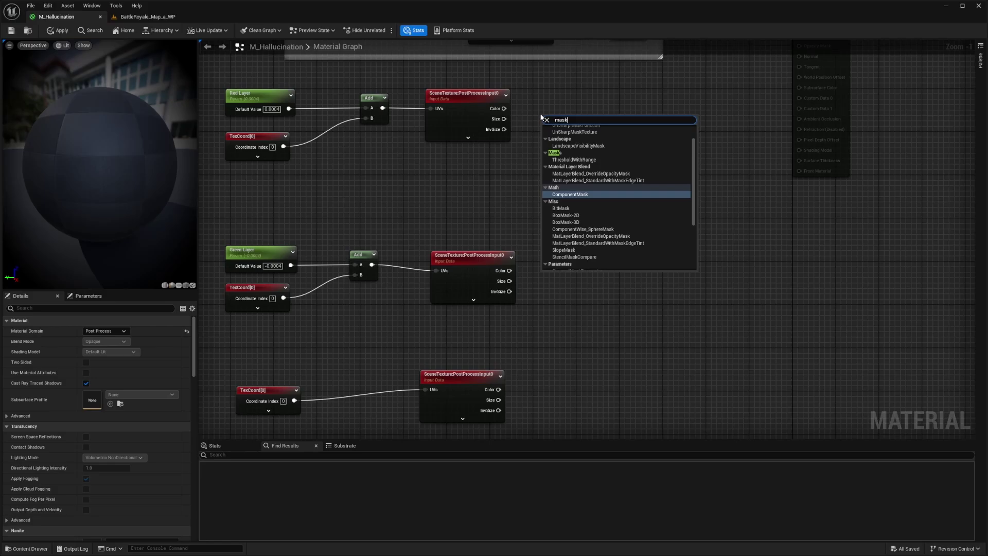
pyautogui.press('Return')
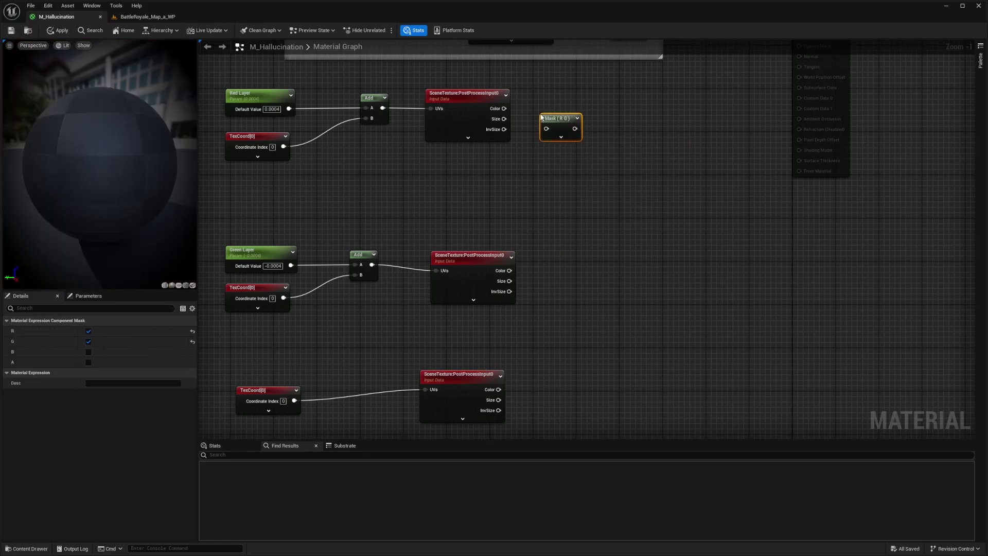
pyautogui.moveTo(565, 125); pyautogui.dragTo(573, 105)
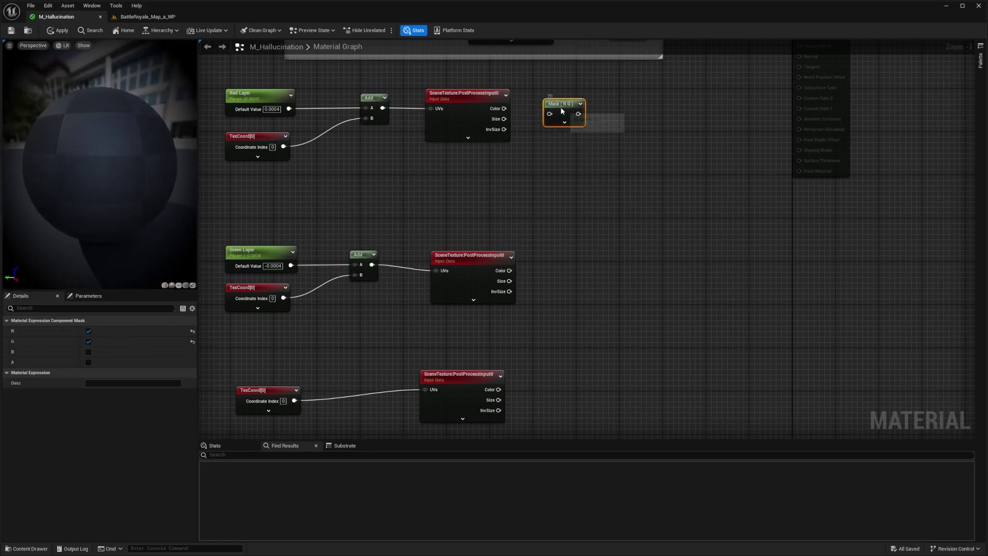
pyautogui.click(540, 260)
pyautogui.moveTo(620, 101); pyautogui.dragTo(504, 114)
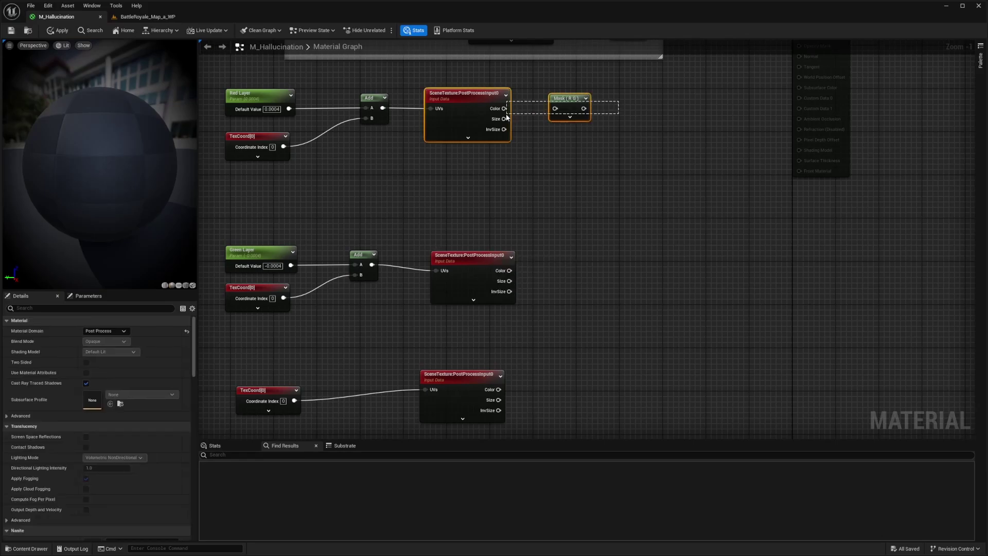
pyautogui.moveTo(609, 241); pyautogui.dragTo(512, 279)
pyautogui.click(260, 252)
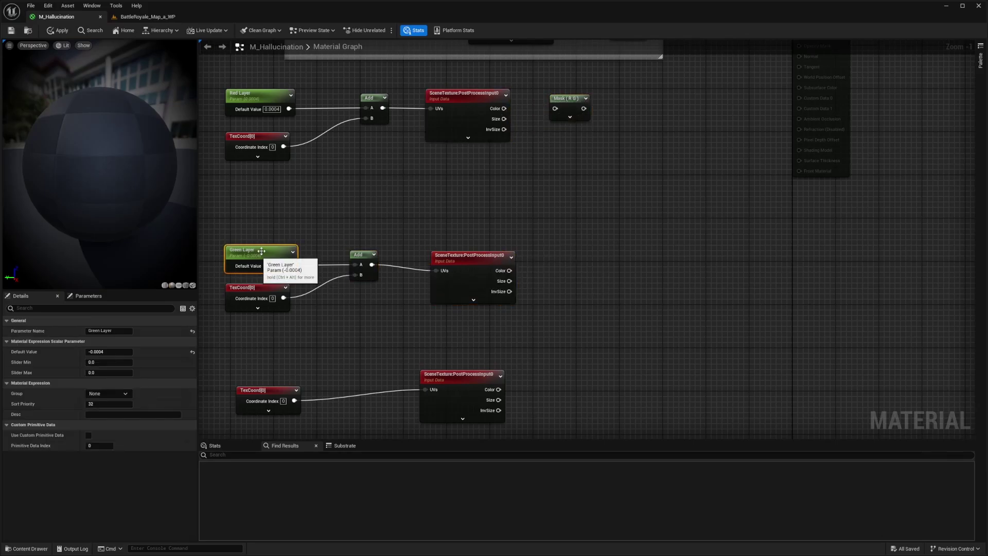
pyautogui.moveTo(605, 353); pyautogui.dragTo(278, 401)
pyautogui.click(547, 367)
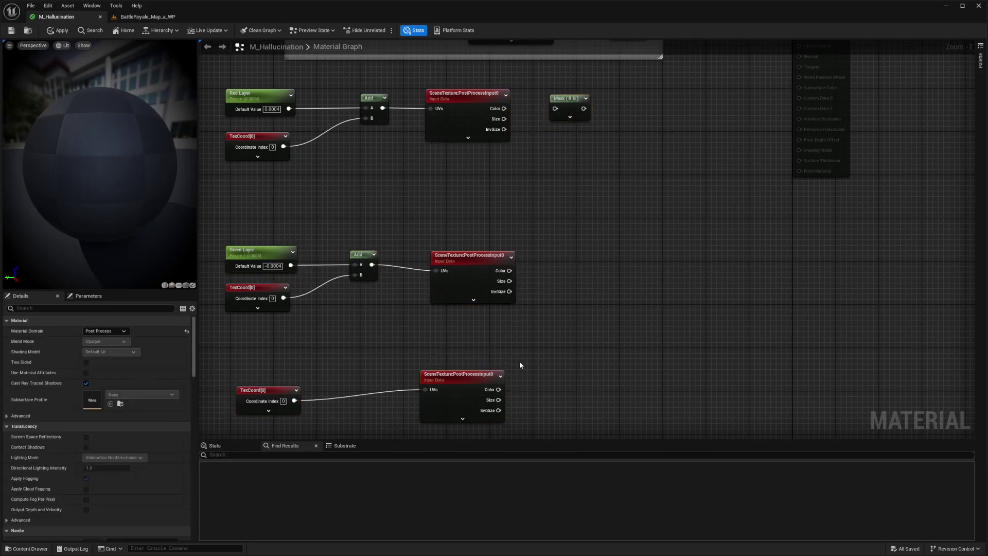
# - Restrict the Red Layer row's component mask to the R channel only
pyautogui.moveTo(520, 363); pyautogui.dragTo(538, 362, button='right')
pyautogui.moveTo(617, 98); pyautogui.dragTo(603, 106)
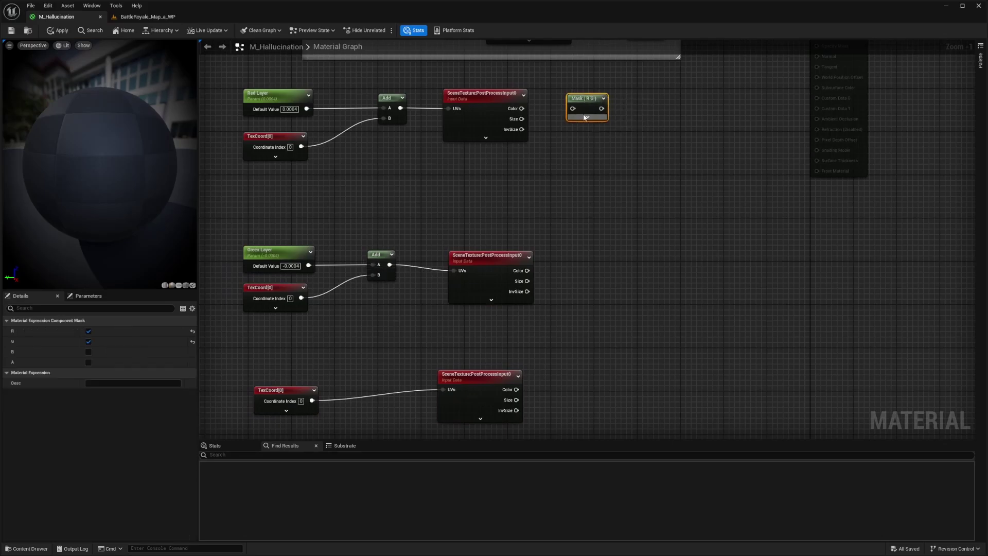
pyautogui.moveTo(635, 78); pyautogui.dragTo(554, 138)
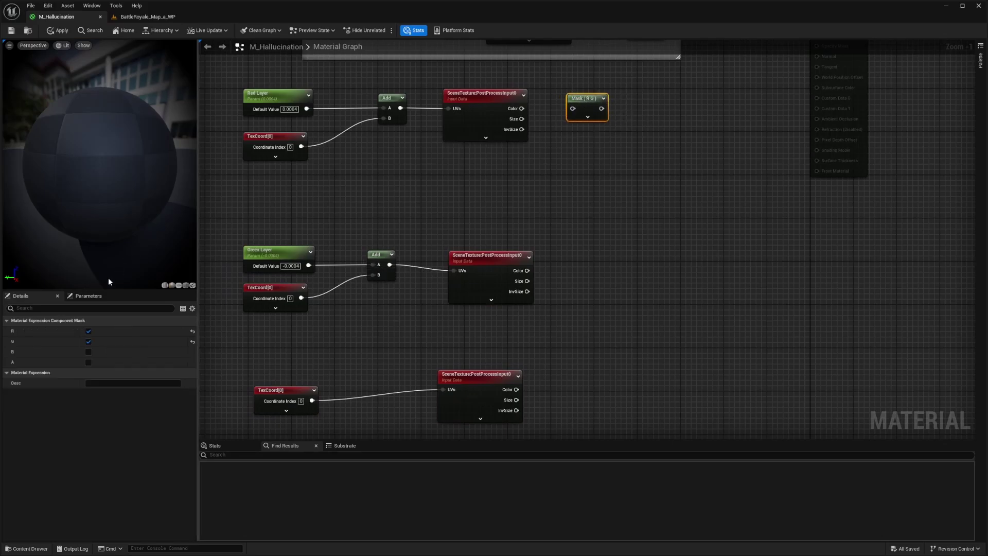
pyautogui.click(88, 342)
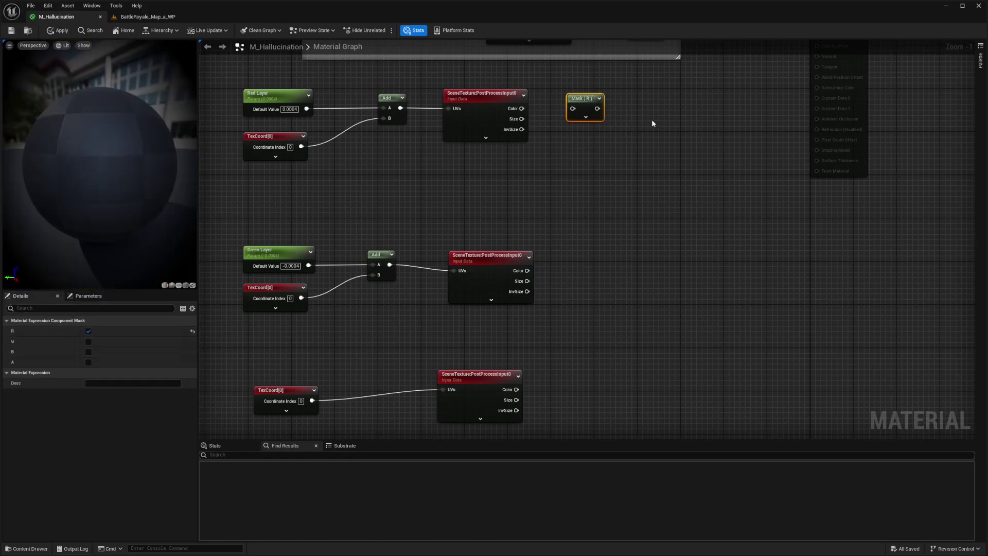
# - Duplicate the R mask beside the Green Layer row's SceneTexture node and switch the copy to the G channel only
pyautogui.hotkey('ctrl', 'd')
pyautogui.moveTo(603, 232); pyautogui.dragTo(574, 268)
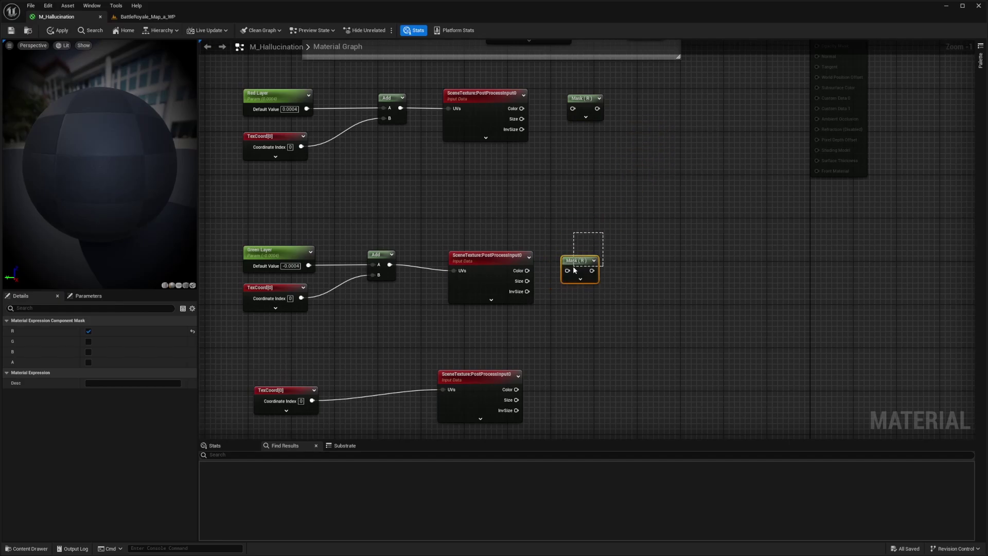
pyautogui.click(88, 331)
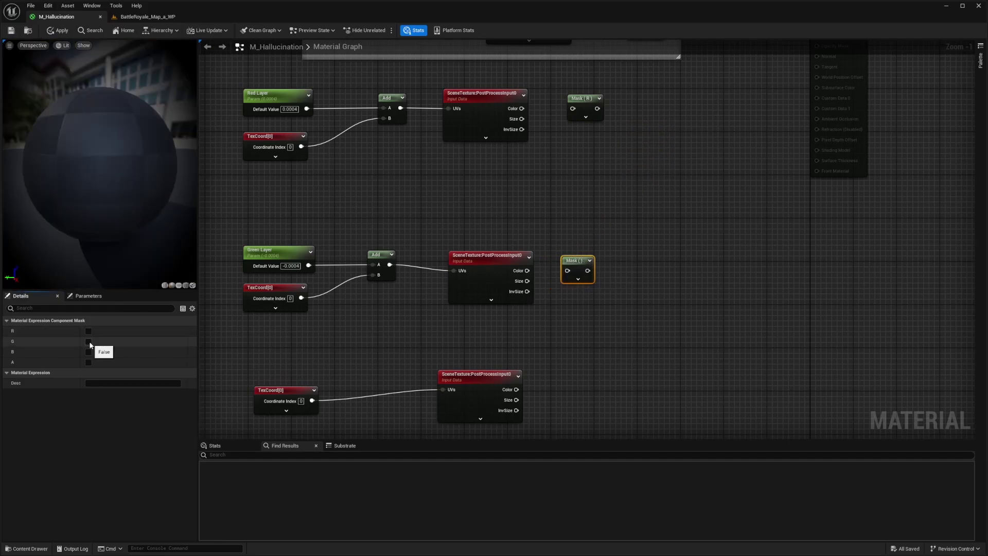
pyautogui.click(88, 341)
# - Duplicate the G mask beside the lowest SceneTexture node, switch the copy to B only, and connect that SceneTexture's Color output to it
pyautogui.hotkey('ctrl', 'd')
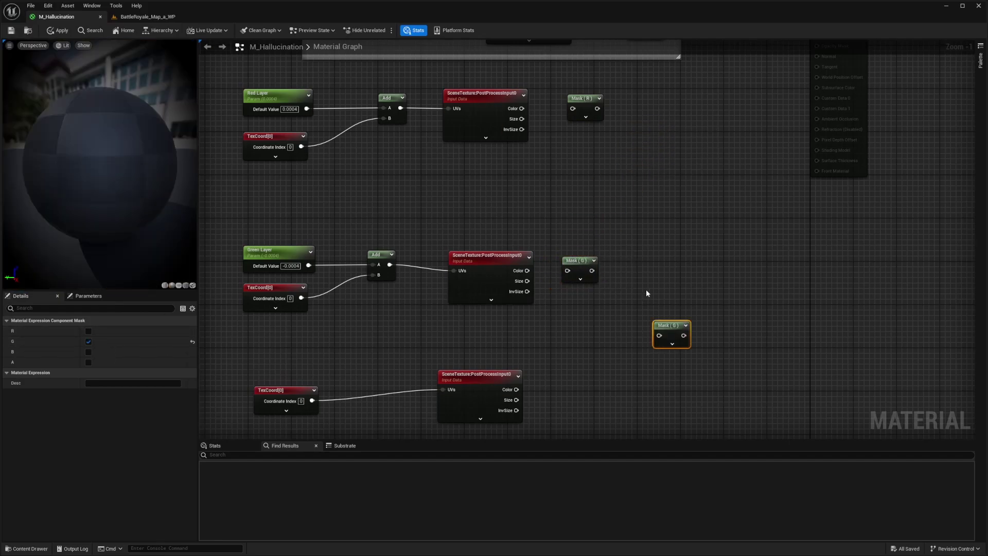
pyautogui.moveTo(671, 323); pyautogui.dragTo(565, 381)
pyautogui.click(88, 342)
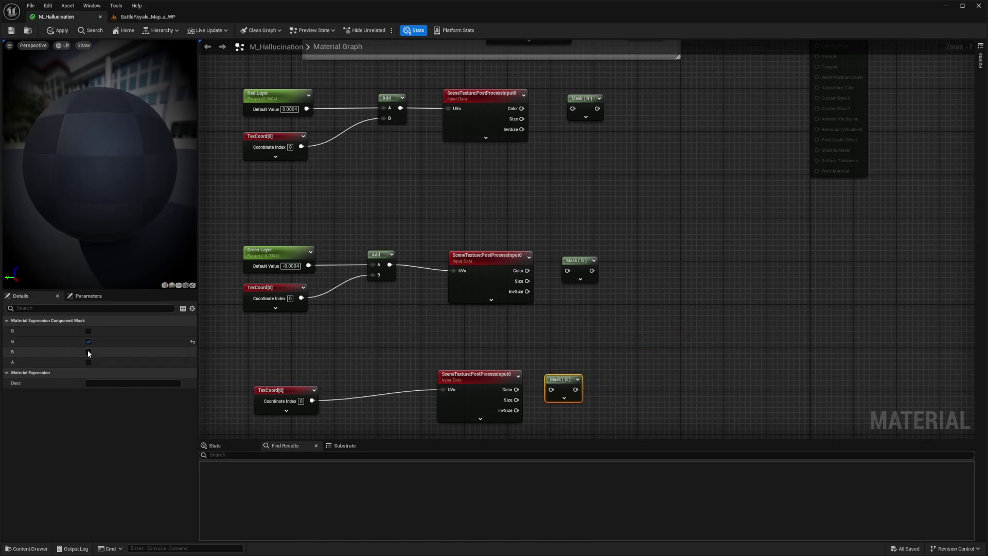
pyautogui.click(89, 352)
pyautogui.moveTo(552, 390); pyautogui.dragTo(516, 390)
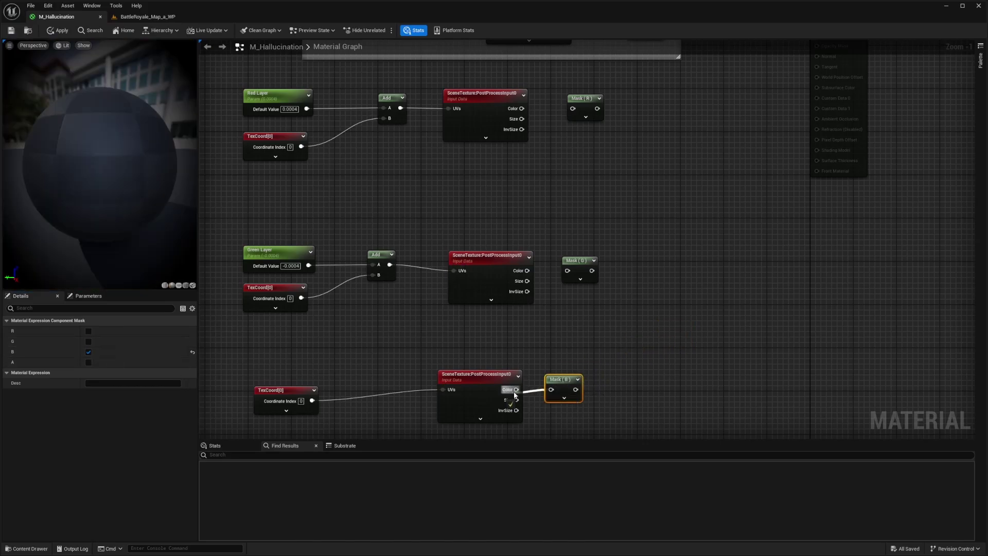
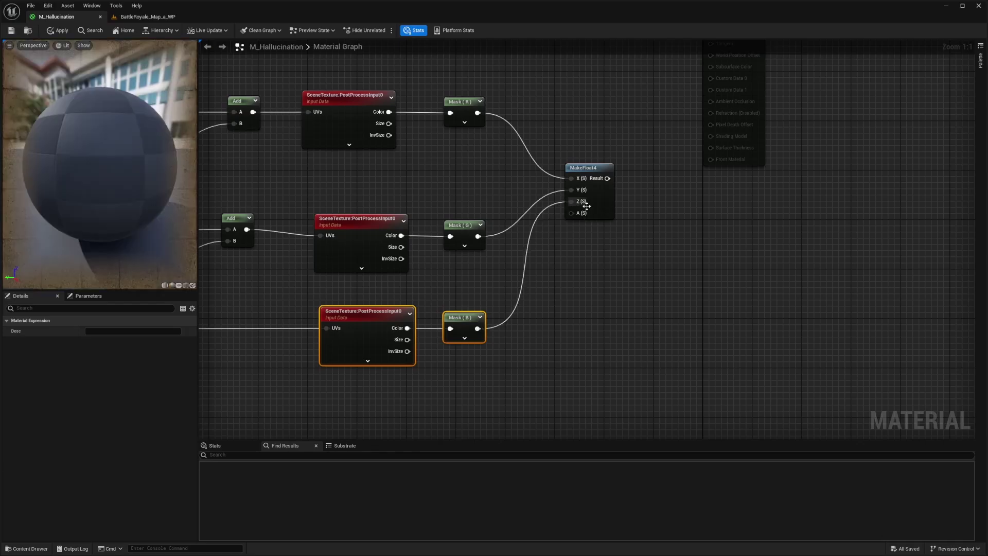
# - Route the Lerp output and MakeFloat4's Result through a new Multiply node into Emissive Color and apply the material
pyautogui.moveTo(581, 203); pyautogui.dragTo(462, 321, button='right')
pyautogui.moveTo(462, 132); pyautogui.dragTo(470, 182, button='right')
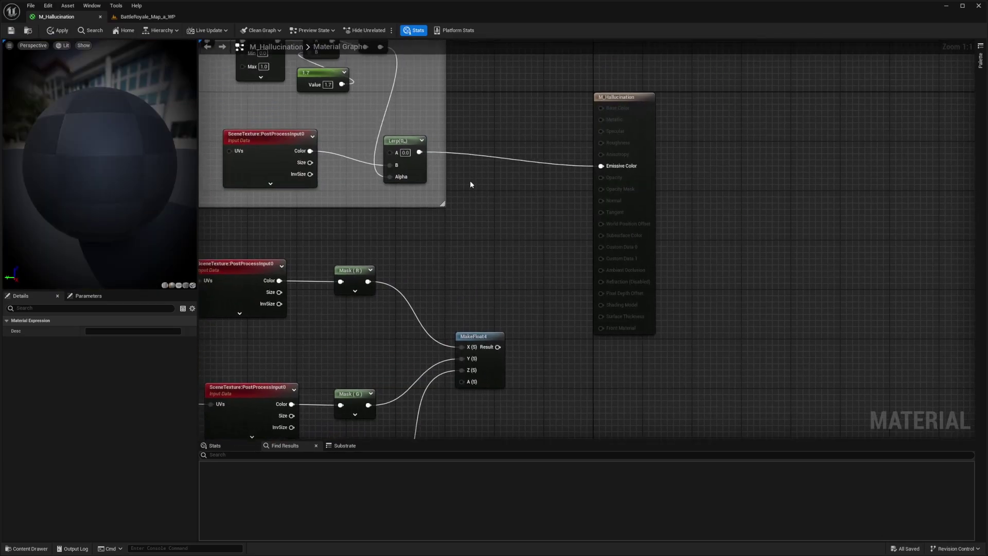
pyautogui.keyDown('alt'); pyautogui.click(419, 152); pyautogui.keyUp('alt')
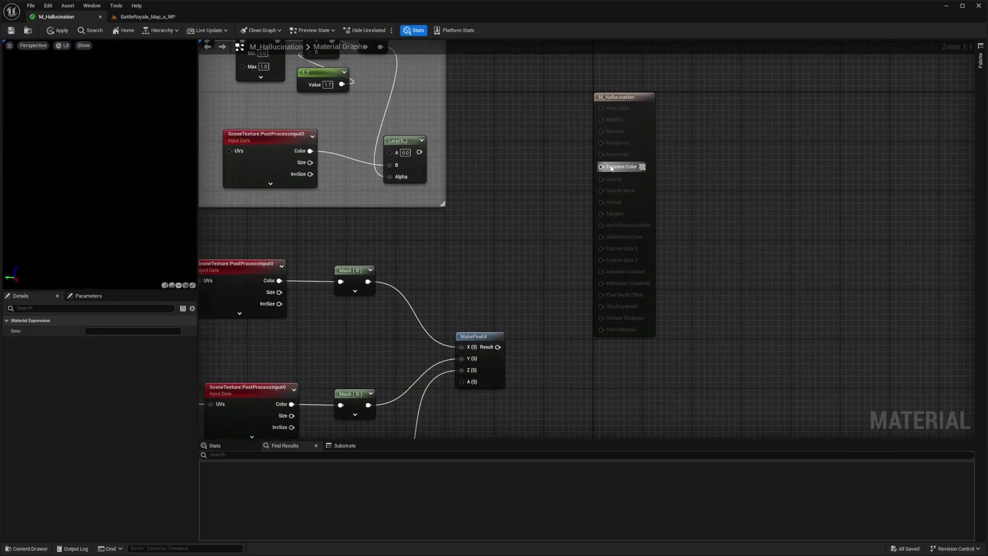
pyautogui.moveTo(419, 153); pyautogui.dragTo(484, 186)
pyautogui.write('*')
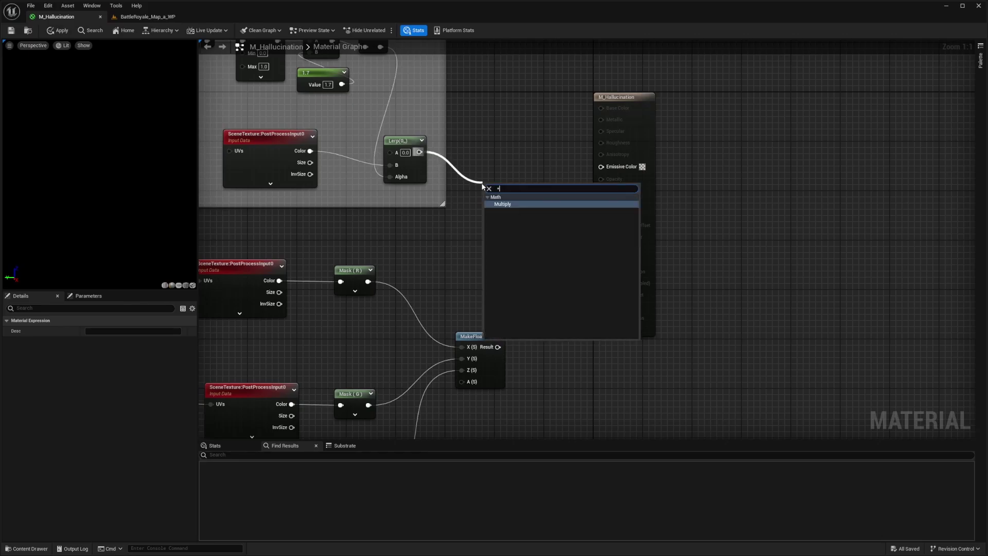
pyautogui.press('Return')
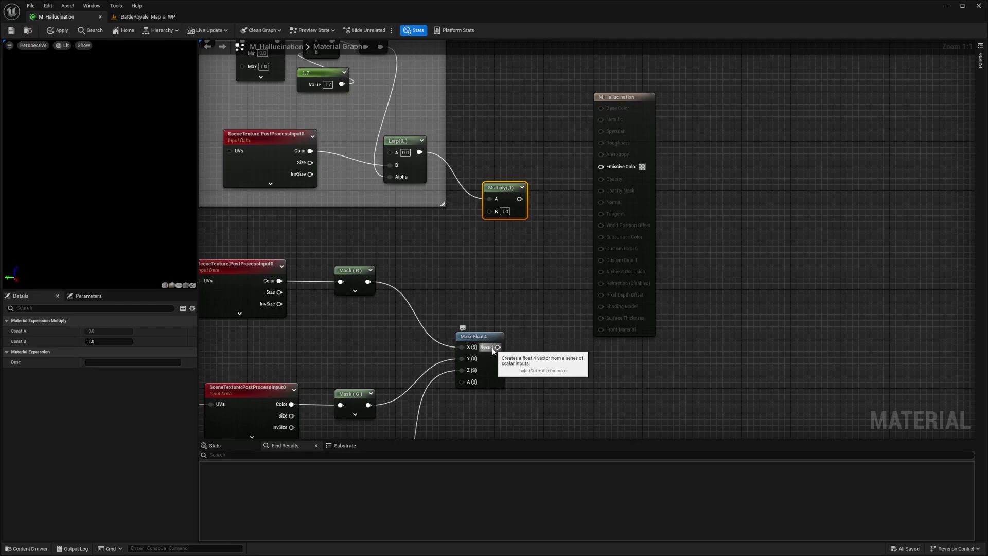
pyautogui.moveTo(497, 346); pyautogui.dragTo(607, 175)
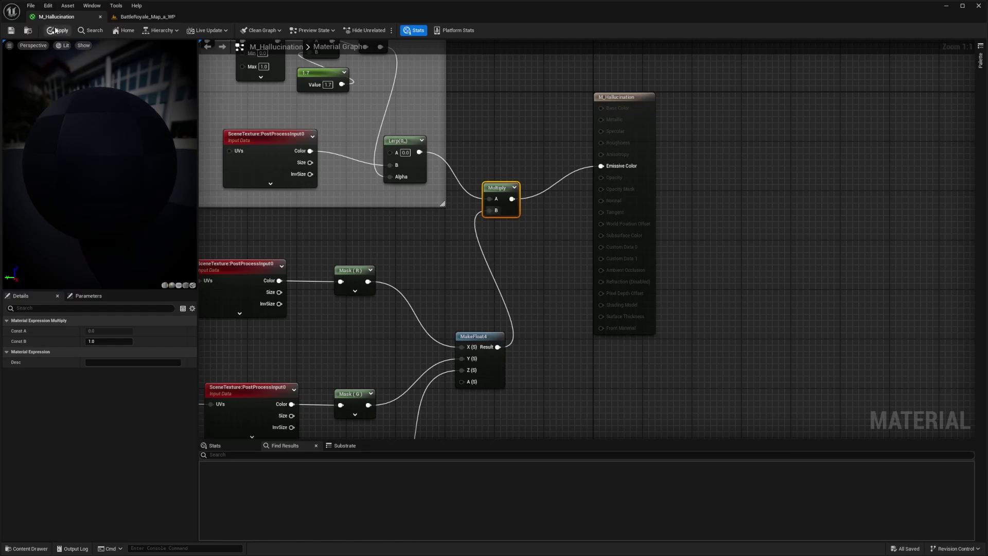
pyautogui.click(56, 31)
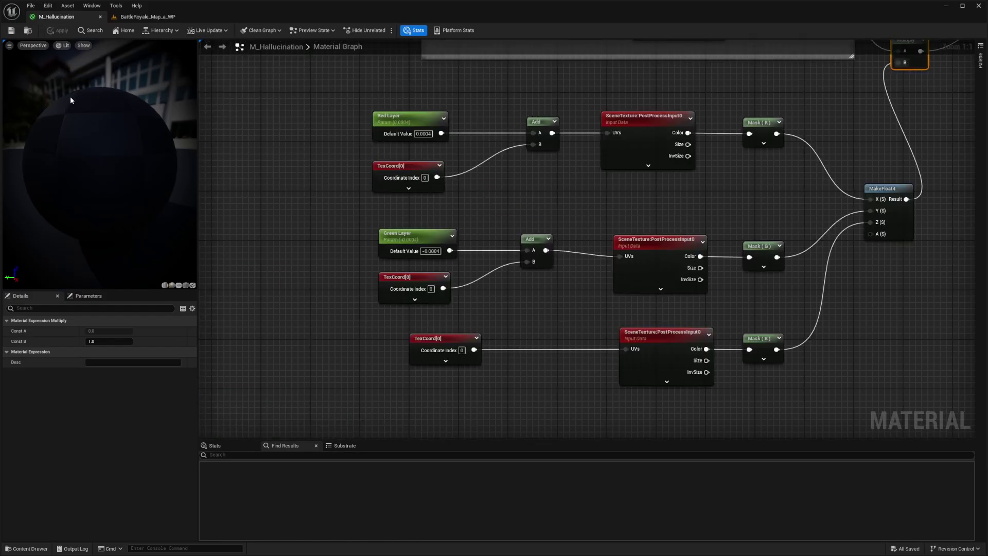
# - Set the Red Layer default value to 0.004 and the Green Layer default value to -0.004, and apply the material
pyautogui.moveTo(422, 135); pyautogui.dragTo(441, 149, button='right')
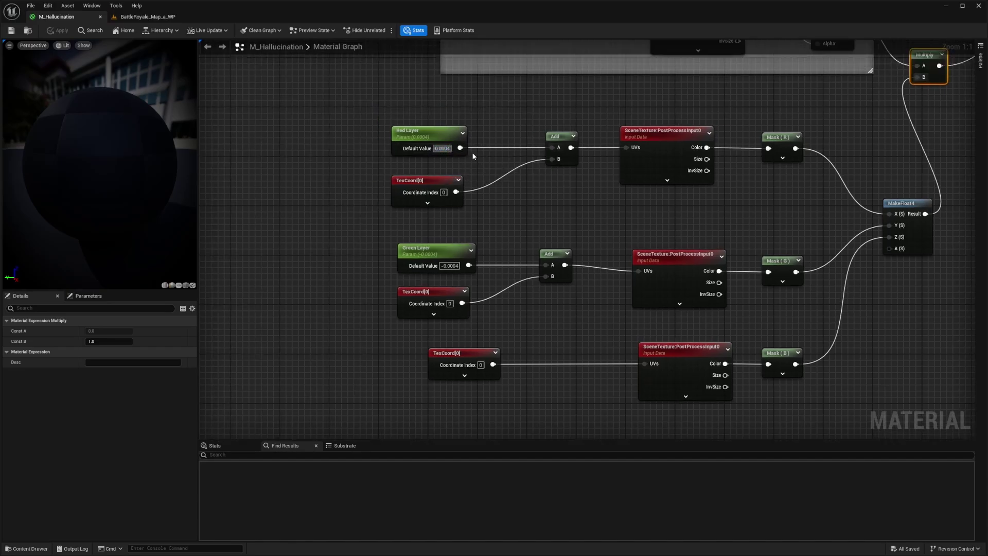
pyautogui.click(452, 266)
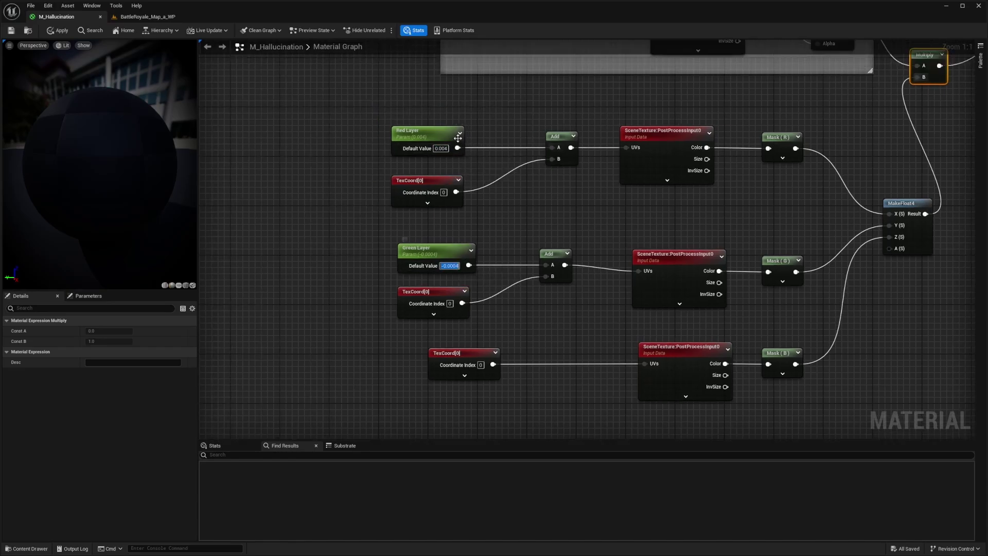
pyautogui.write('-0.004')
pyautogui.click(482, 235)
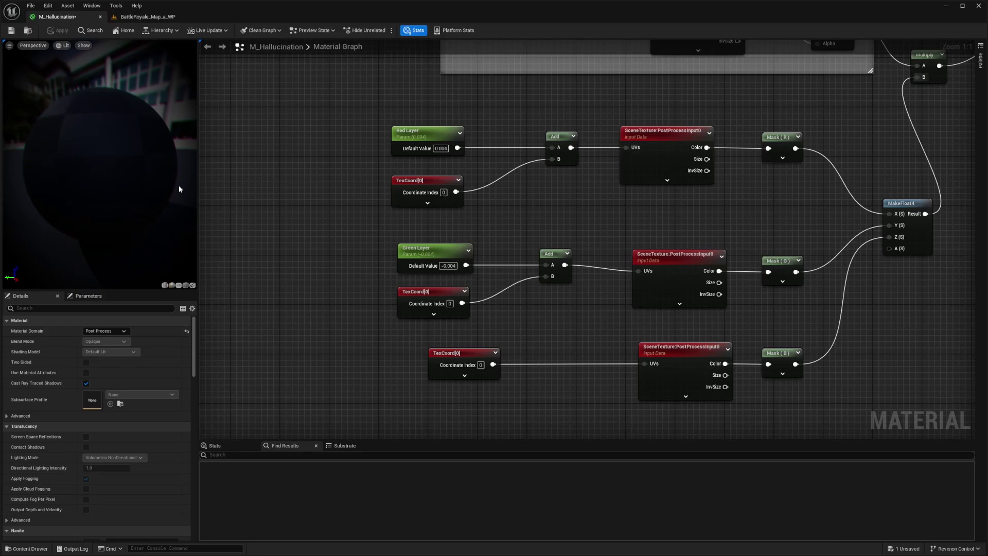
# - Inspect the colour offset and darkened edges in the BattleRoyale_Map_a_WP level from several camera positions
pyautogui.click(133, 18)
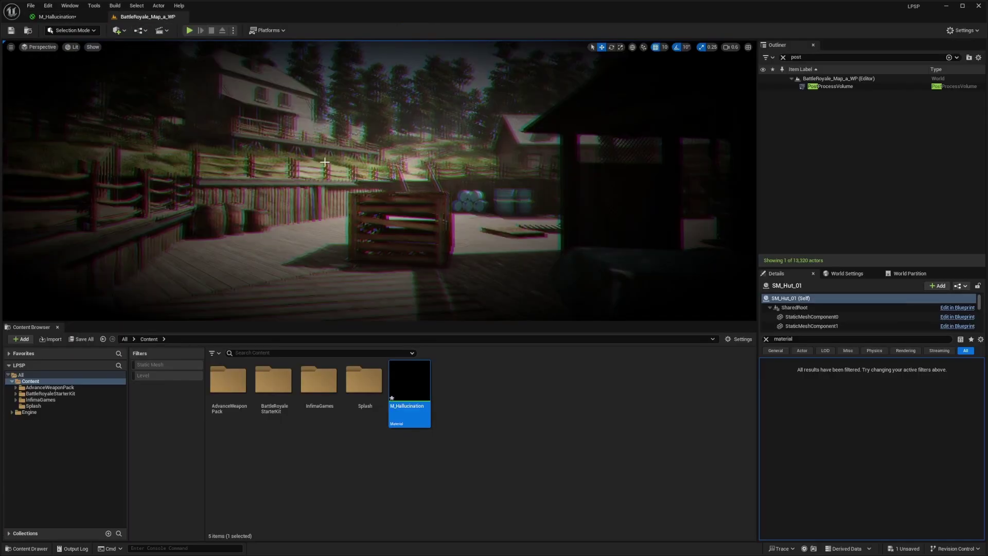
pyautogui.press('w')
pyautogui.moveTo(379, 180); pyautogui.dragTo(402, 200, button='right')
pyautogui.scroll(-3, 379, 180)
pyautogui.press('a')
pyautogui.press('s')
pyautogui.press('a')
pyautogui.press('e')
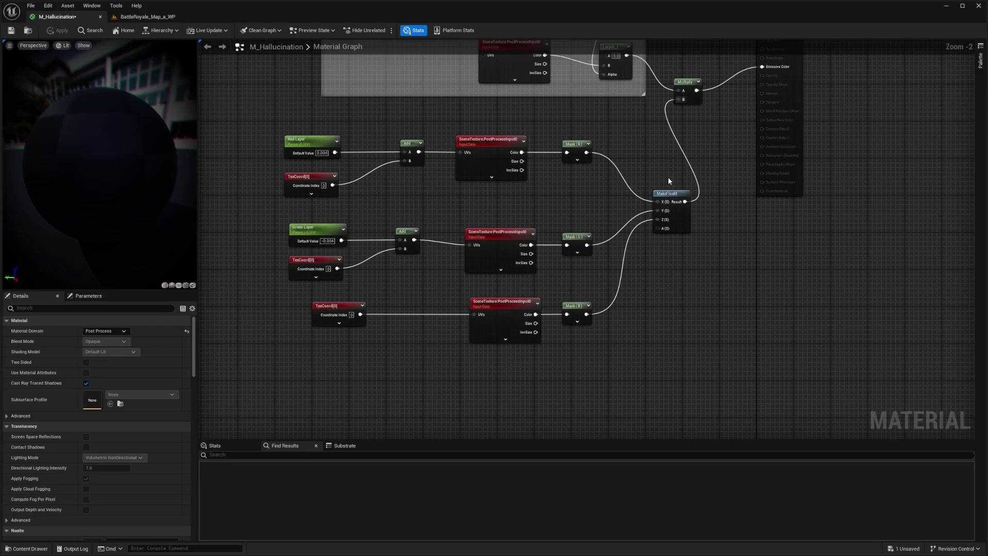
# - Group the red, green and blue channel nodes in a comment titled "Chromatic Abberation" and shift the group away from the Multiply node
pyautogui.moveTo(709, 139); pyautogui.dragTo(273, 350)
pyautogui.write('c')
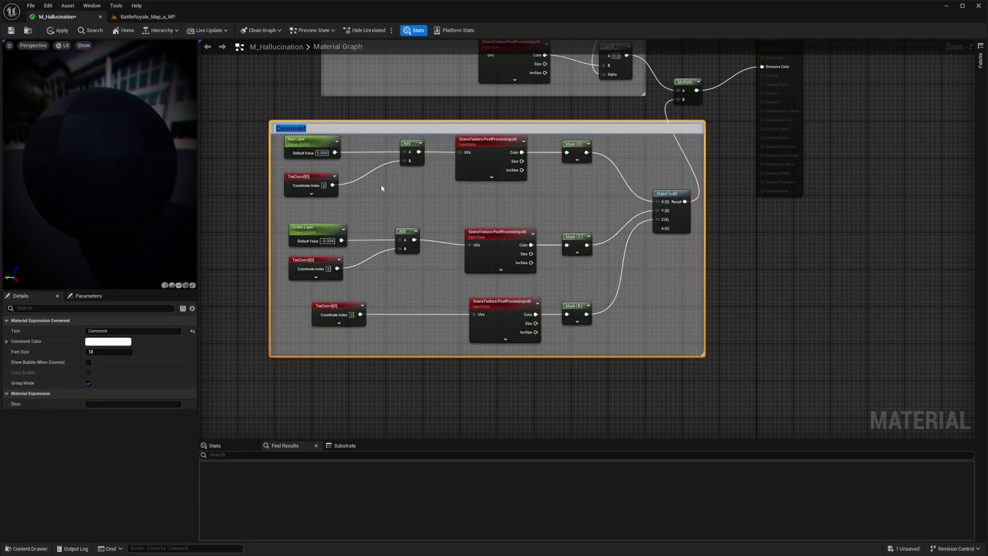
pyautogui.write('Chromatic Abberation')
pyautogui.moveTo(380, 185); pyautogui.dragTo(326, 189)
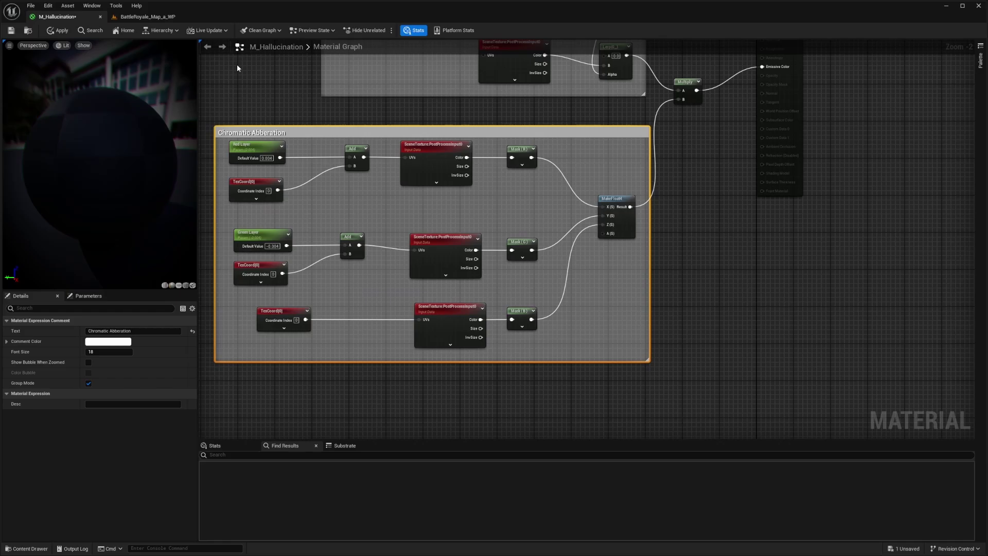
# - Add a ScreenPosition node in the empty graph area below the Chromatic Abberation comment
pyautogui.click(148, 16)
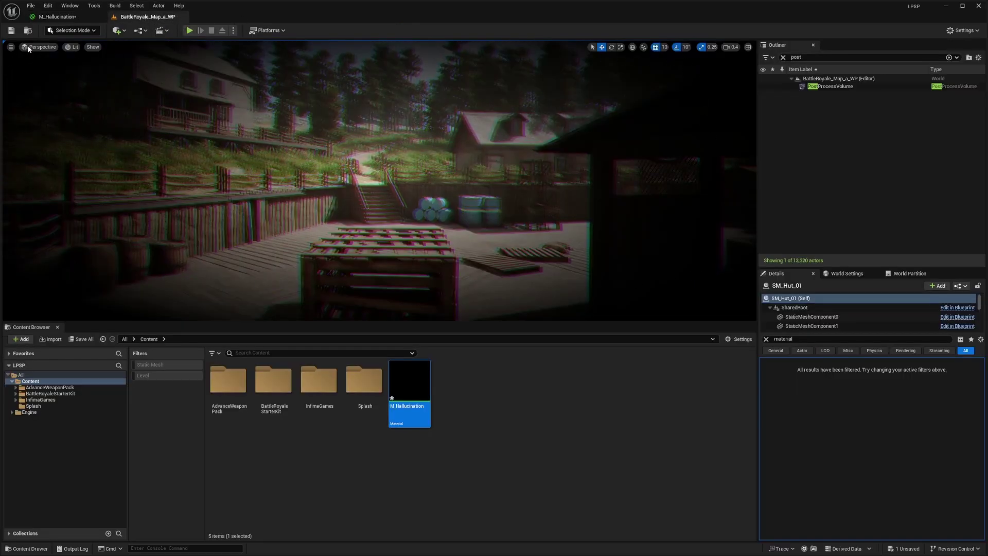
pyautogui.click(56, 16)
pyautogui.moveTo(300, 330); pyautogui.dragTo(361, 200, button='right')
pyautogui.rightClick(297, 250)
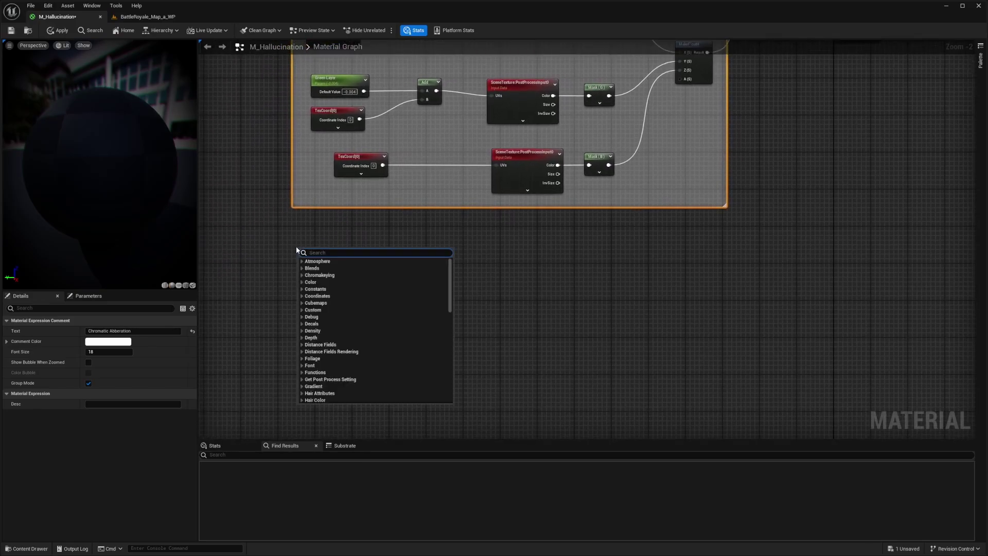
pyautogui.write('screen')
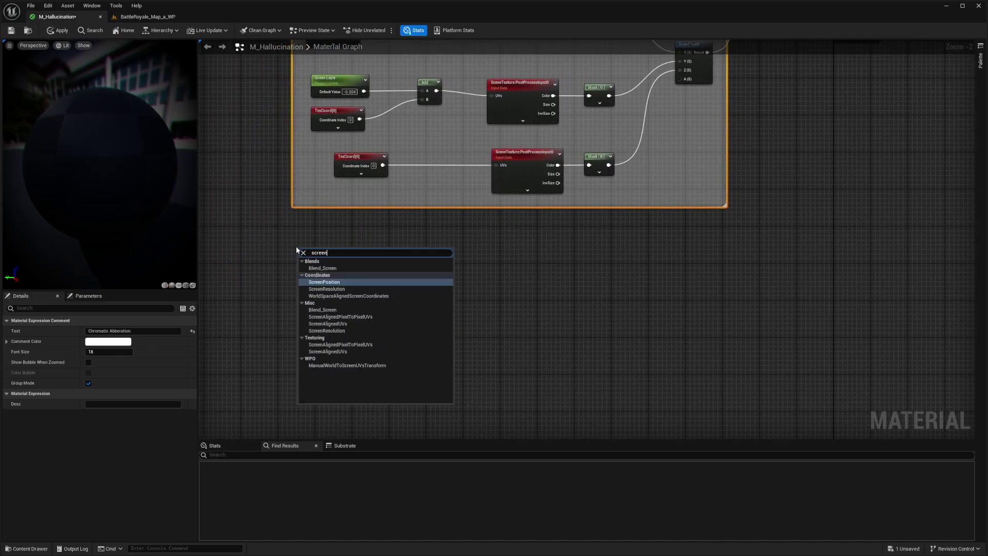
pyautogui.press('Return')
pyautogui.scroll(2, 297, 250)
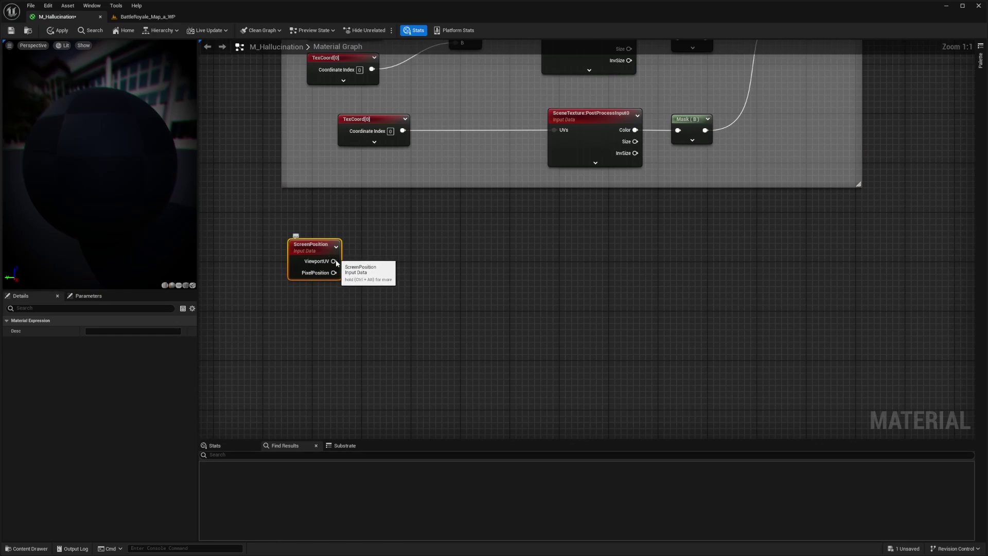
# - Feed ScreenPosition's ViewportUV output into a new R G ComponentMask node and align the two nodes
pyautogui.moveTo(334, 260); pyautogui.dragTo(376, 262)
pyautogui.write('com')
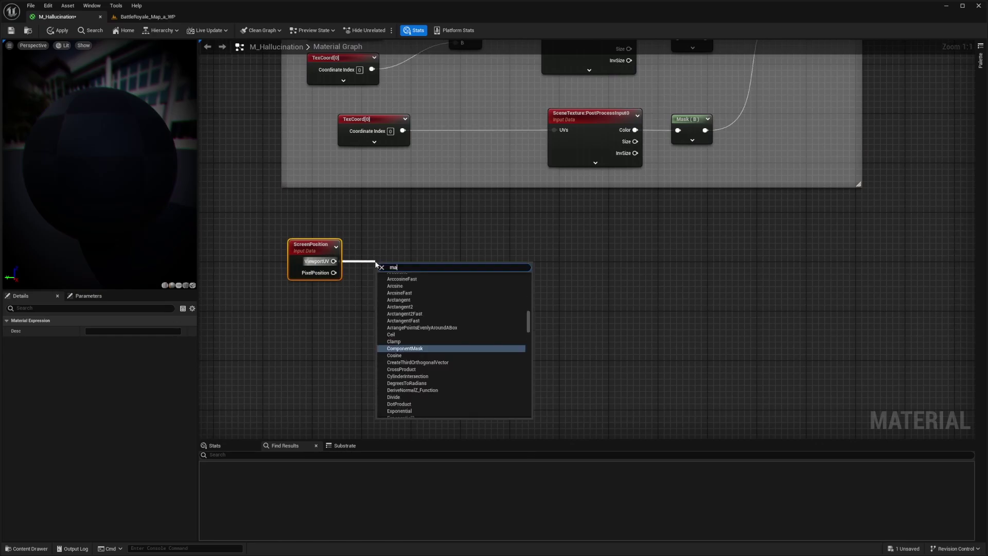
pyautogui.press('Return')
pyautogui.moveTo(448, 254); pyautogui.dragTo(265, 277)
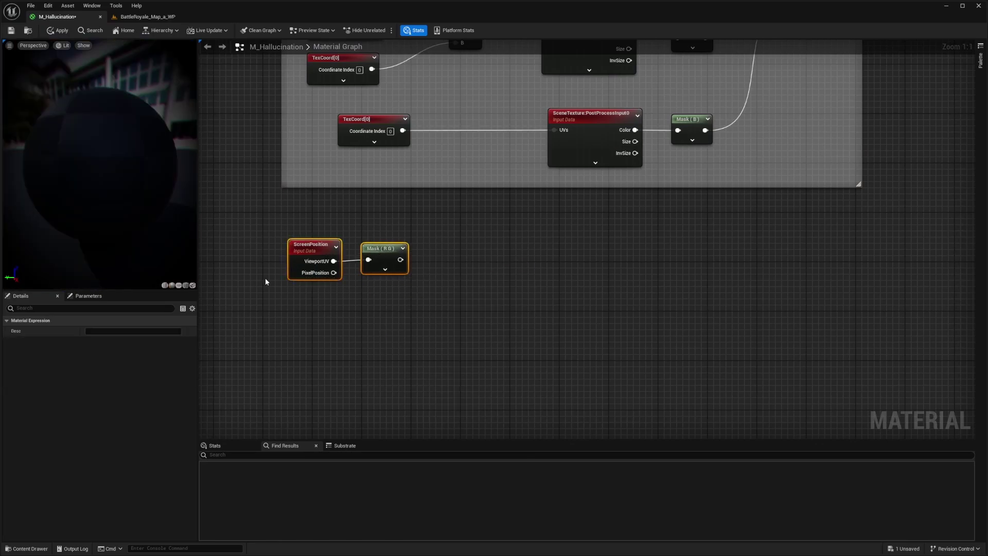
pyautogui.moveTo(388, 311); pyautogui.dragTo(359, 276, button='right')
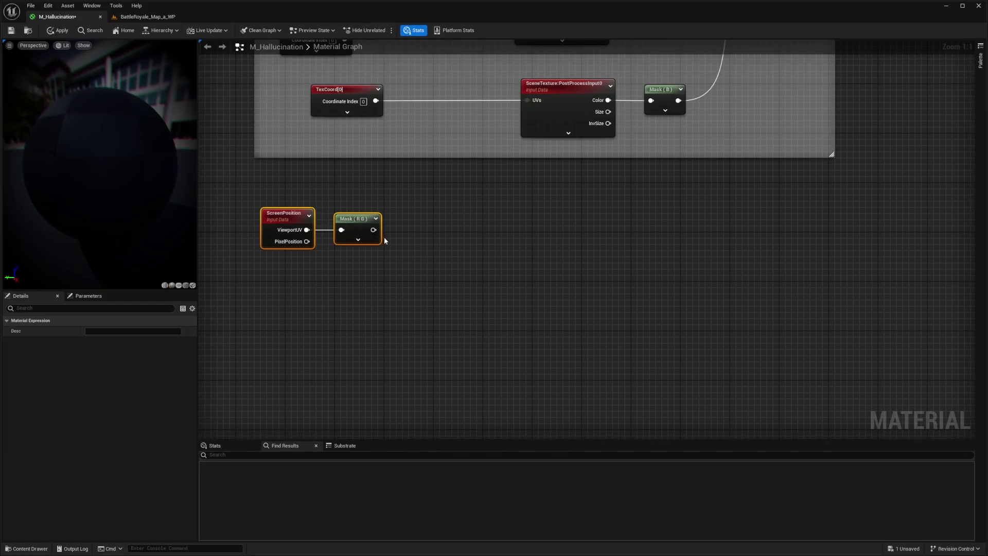
# - Add a RadialGradientExponential node with its UVs fed by the R G mask, and place it just below the mask
pyautogui.moveTo(373, 230); pyautogui.dragTo(413, 335)
pyautogui.write('radiab')
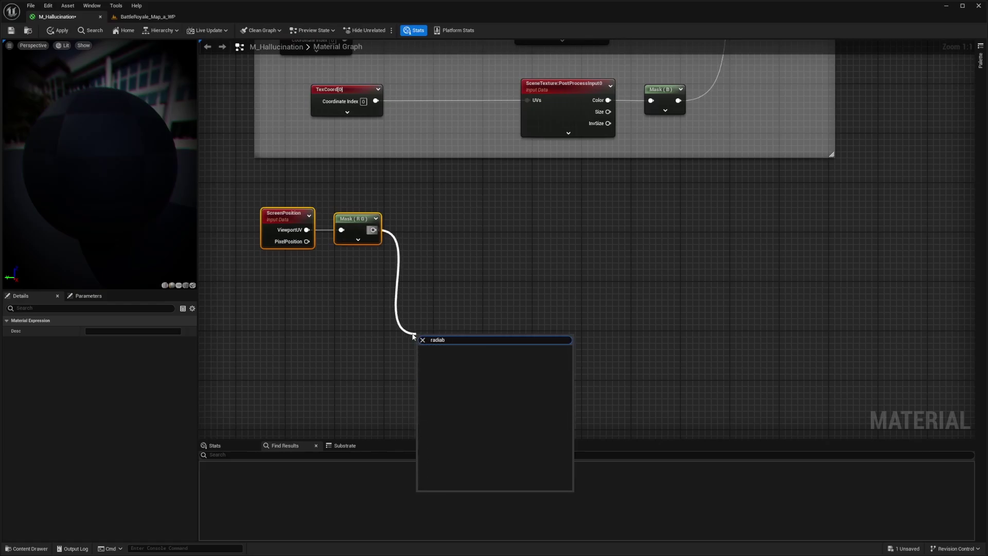
pyautogui.click(473, 347)
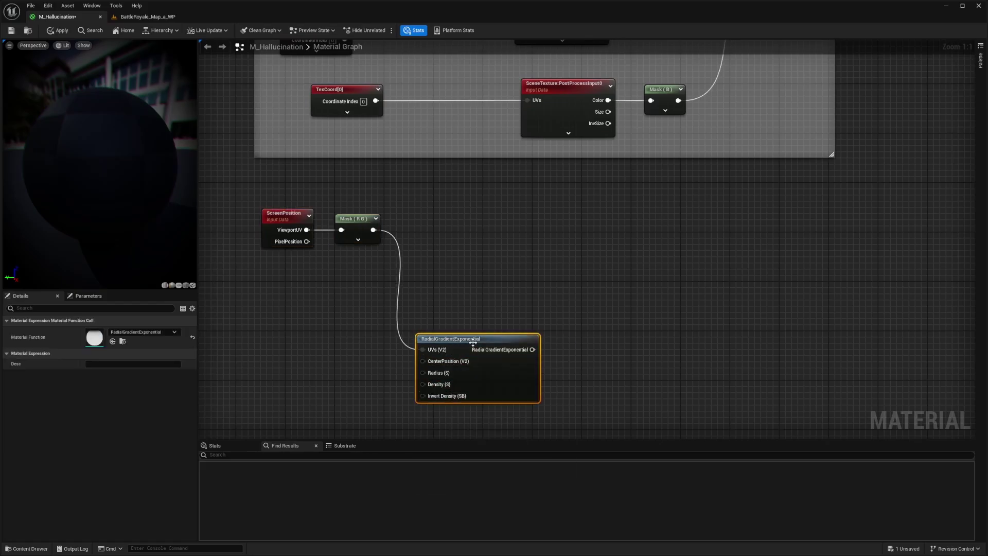
pyautogui.moveTo(473, 342); pyautogui.dragTo(447, 308)
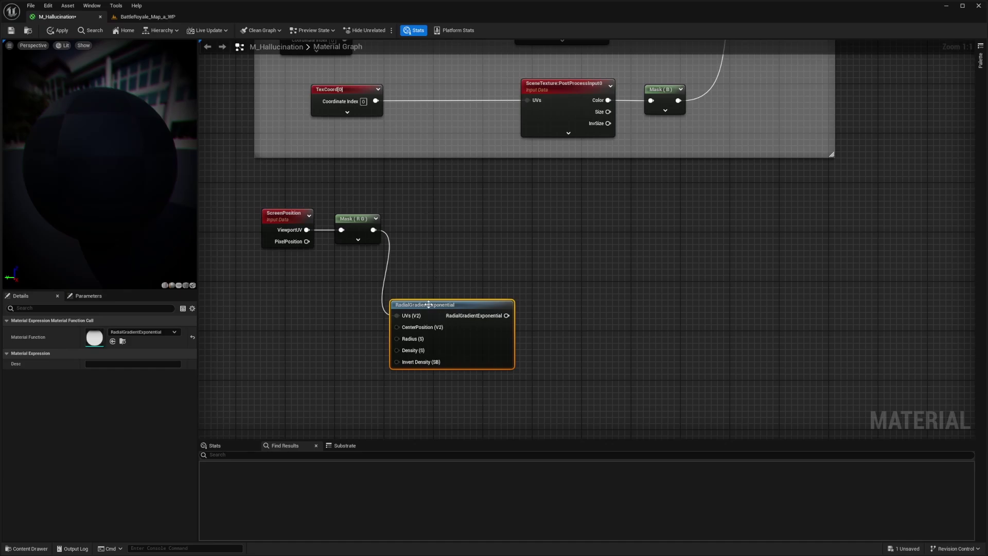
pyautogui.moveTo(426, 304); pyautogui.dragTo(420, 298)
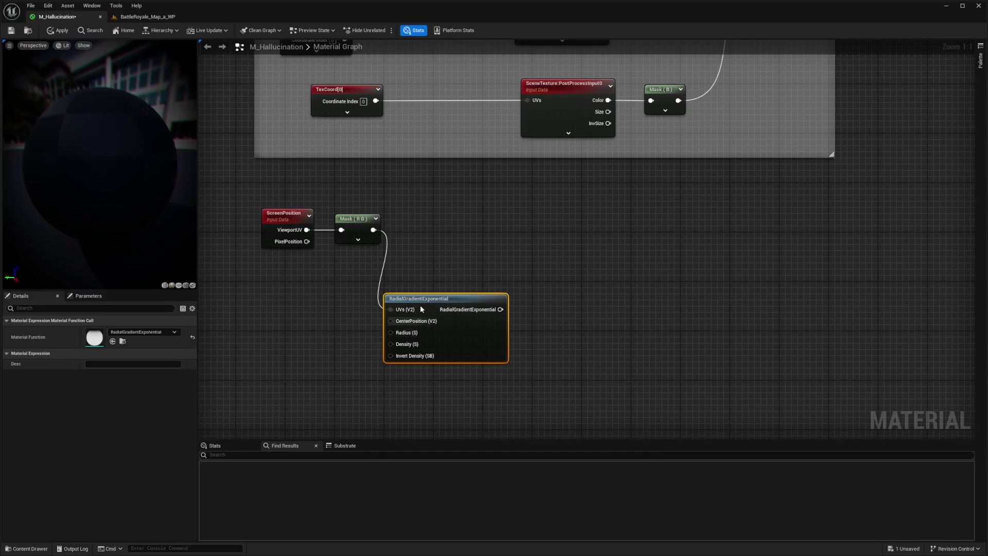
pyautogui.moveTo(428, 305); pyautogui.dragTo(428, 299)
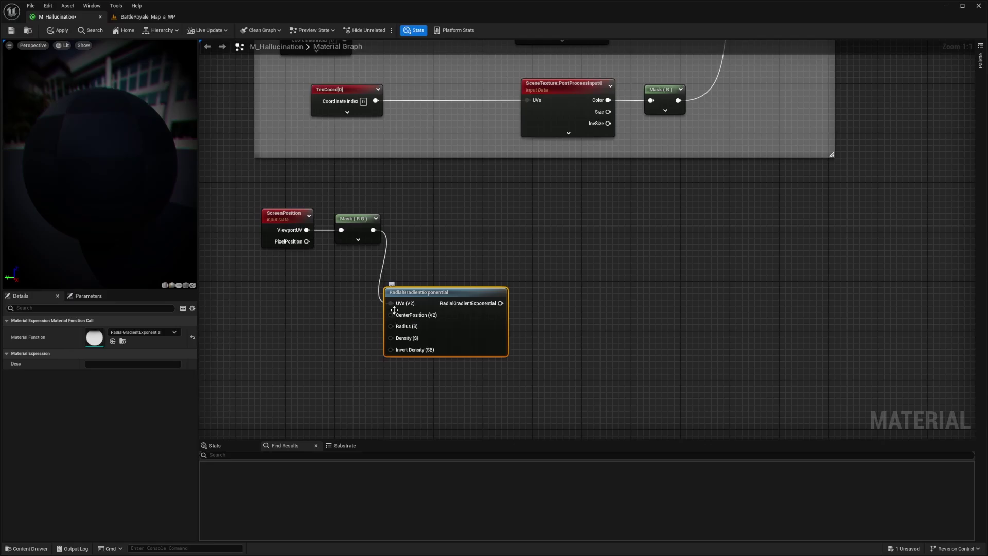
# - Add a Constant node, connect it to RadialGradientExponential's CenterPosition input, and place it beside that node
pyautogui.moveTo(392, 313)
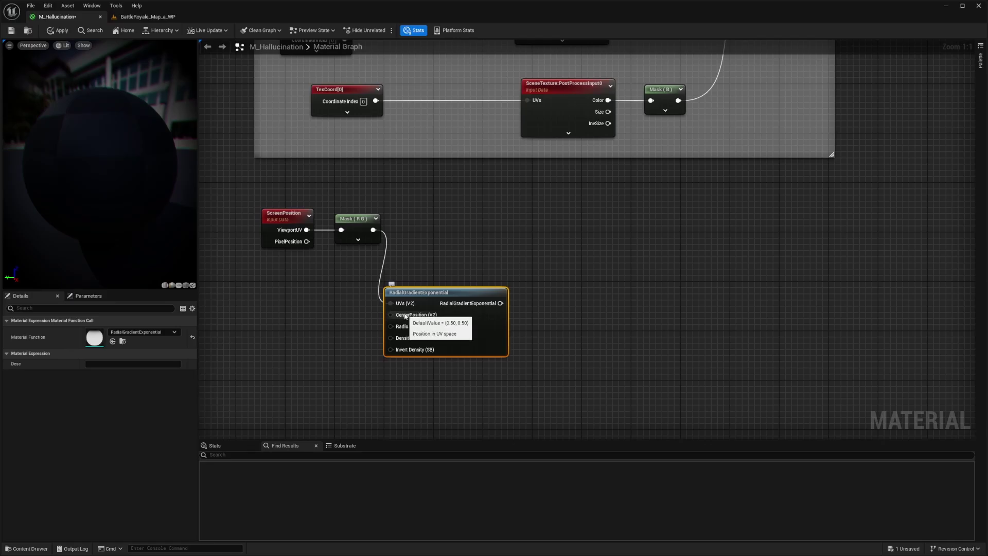
pyautogui.click(314, 312)
pyautogui.press('1')
pyautogui.click(314, 308)
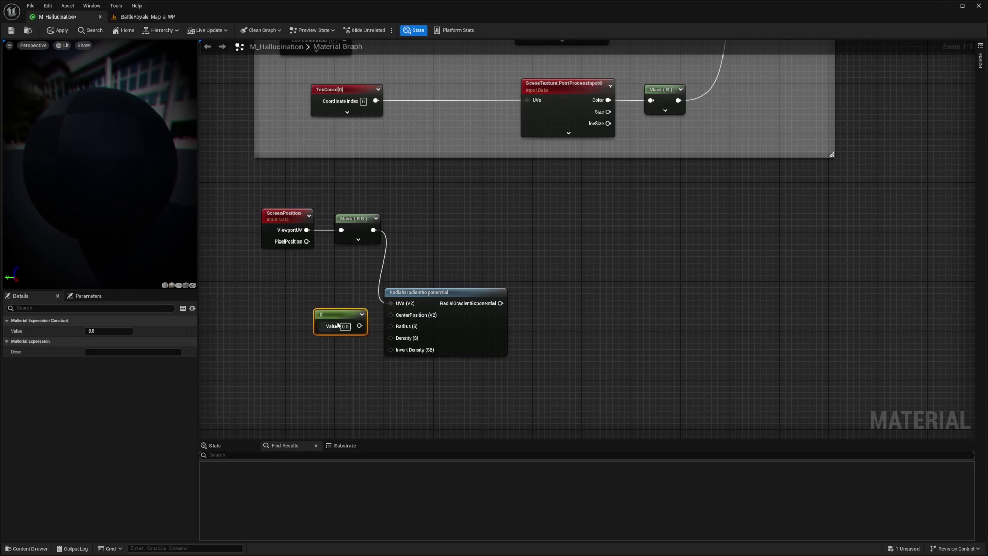
pyautogui.moveTo(375, 319); pyautogui.dragTo(404, 318)
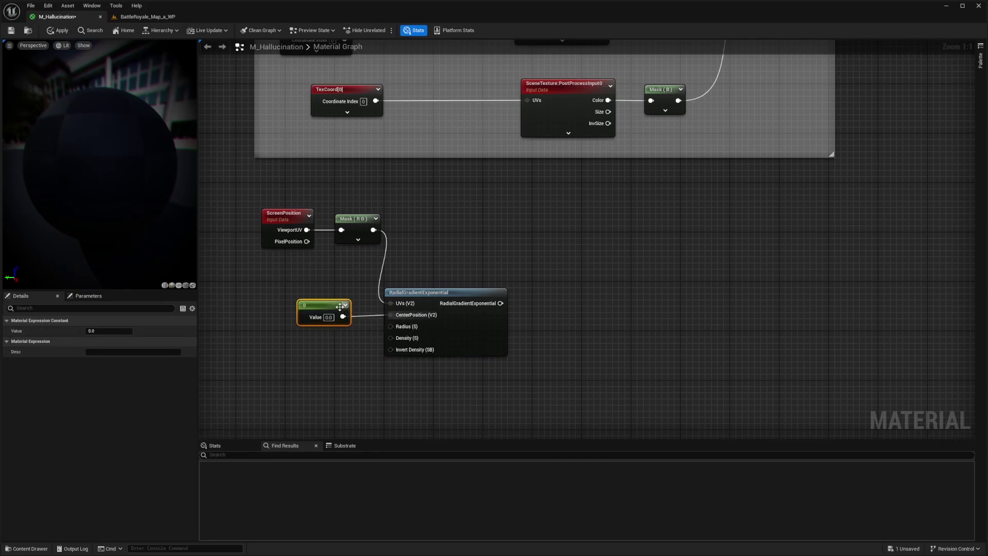
pyautogui.moveTo(341, 306); pyautogui.dragTo(336, 300)
# - Add two more Constant nodes below the CenterPosition constant and convert both to parameters
pyautogui.click(283, 342)
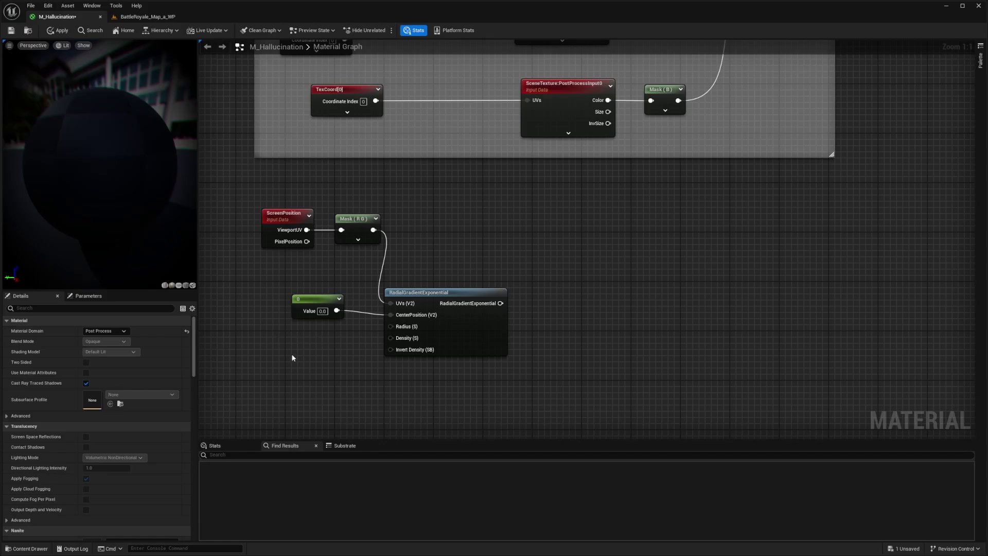
pyautogui.press('1')
pyautogui.click(301, 341)
pyautogui.press('1')
pyautogui.click(298, 383)
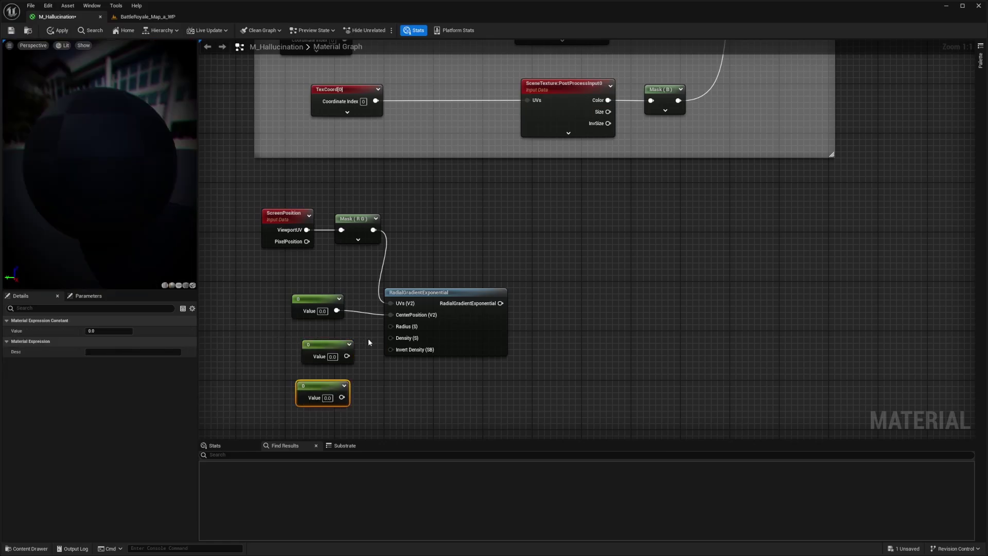
pyautogui.moveTo(332, 345); pyautogui.dragTo(309, 343)
pyautogui.rightClick(307, 343)
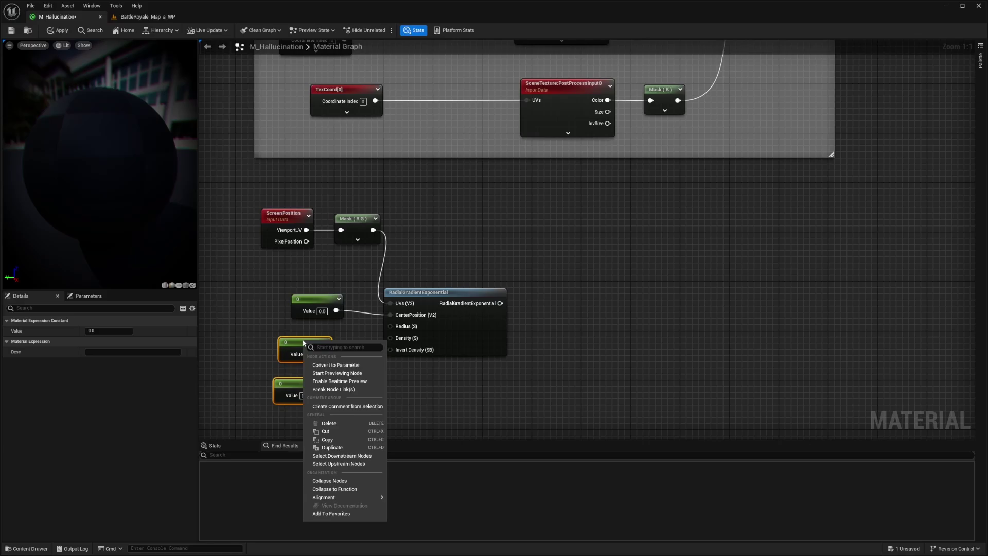
pyautogui.click(334, 365)
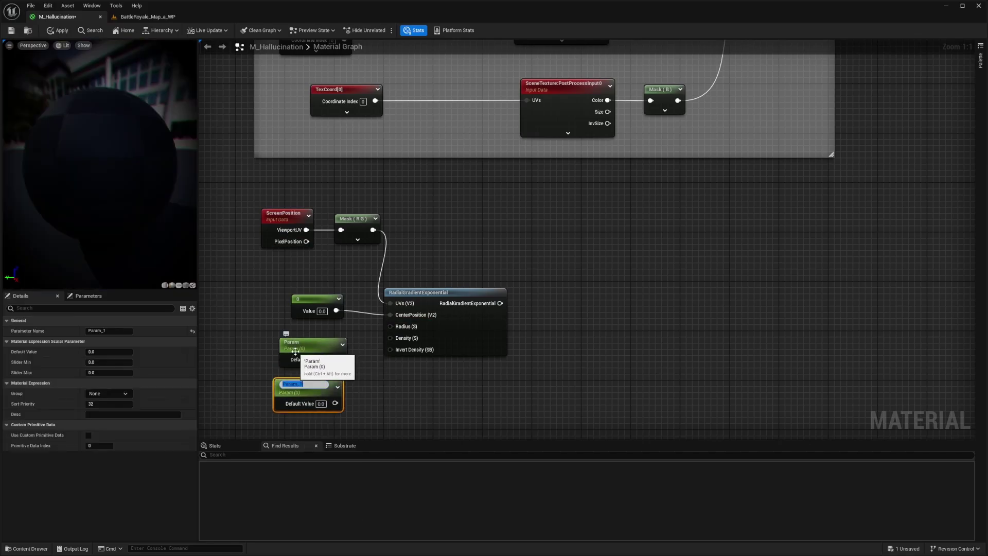
# - Name the lower new parameter Falloff and the upper one Radius
pyautogui.write('Falloff')
pyautogui.press('Return')
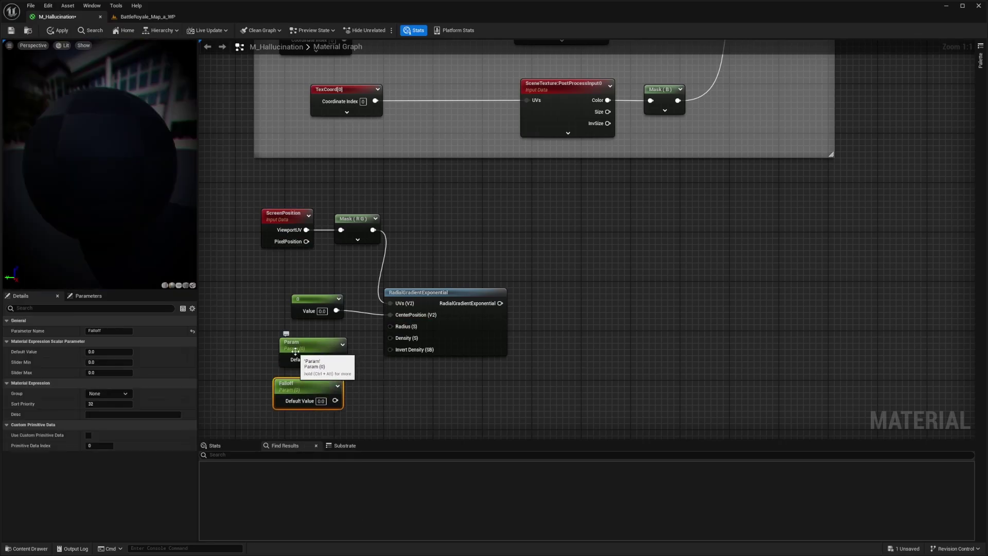
pyautogui.doubleClick(304, 342)
pyautogui.write('Radius')
pyautogui.press('Return')
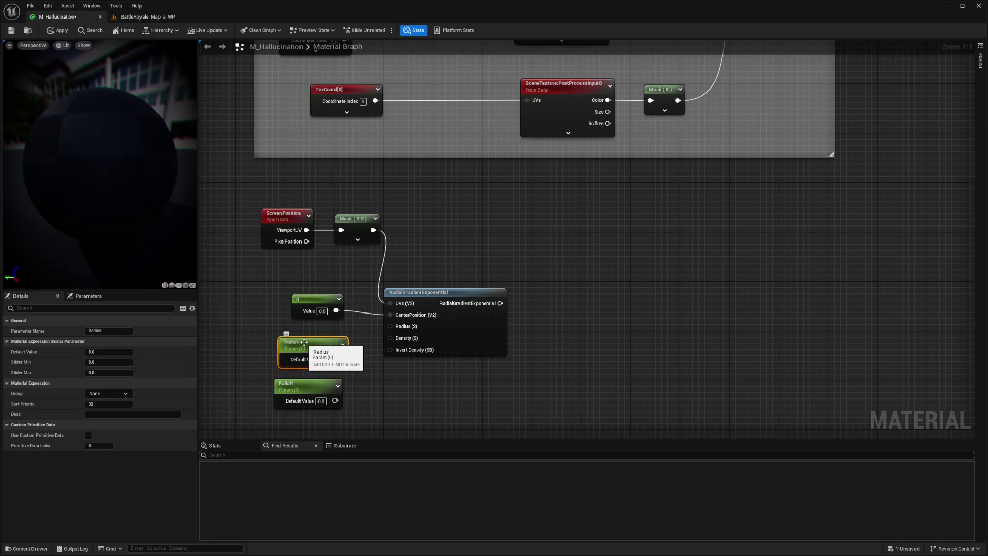
# - Connect the Radius parameter to RadialGradientExponential's Radius input and the Falloff parameter to its Density input
pyautogui.moveTo(334, 353); pyautogui.dragTo(391, 326)
pyautogui.moveTo(335, 394); pyautogui.dragTo(391, 338)
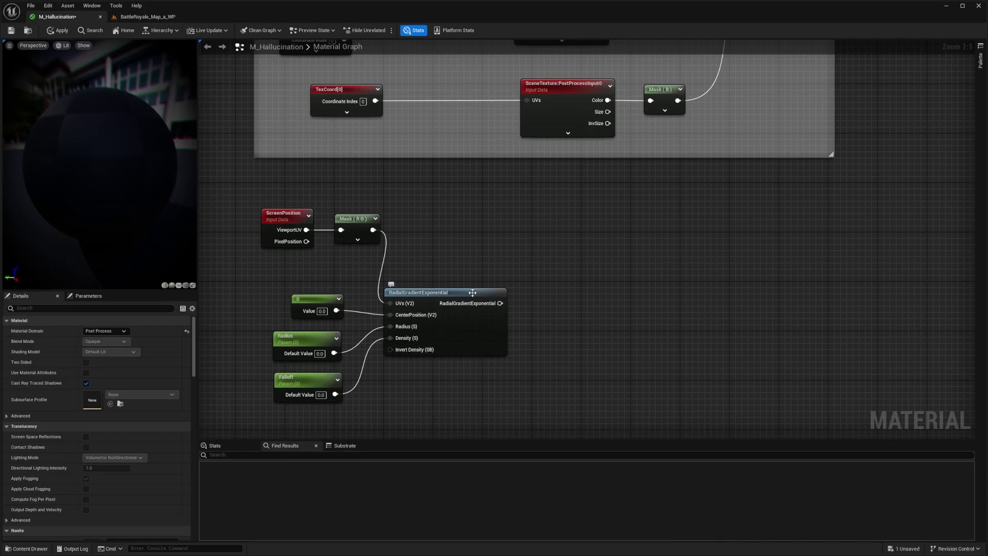
pyautogui.scroll(-1, 469, 247)
pyautogui.scroll(1, 476, 269)
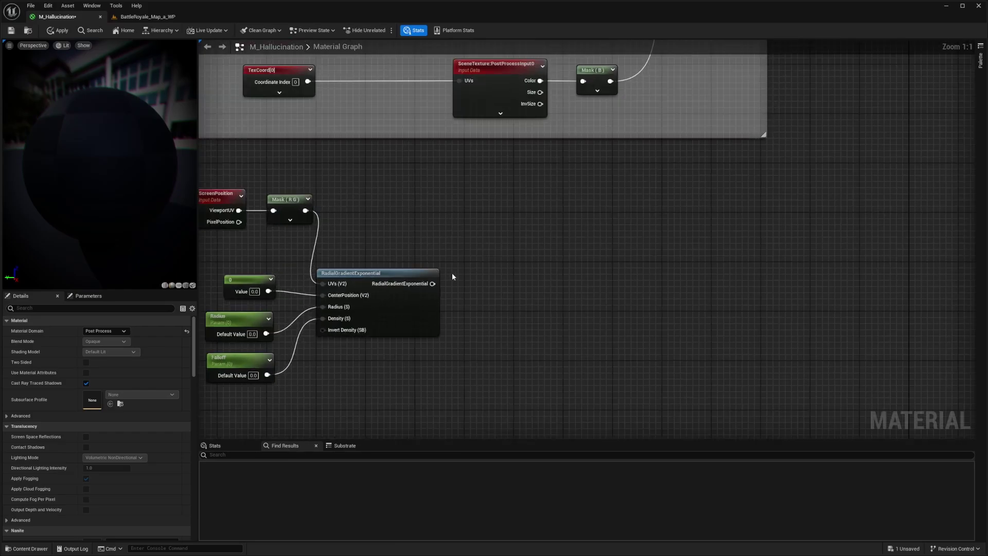
# - Add a Multiply node beside RadialGradientExponential and connect the gradient's output to its B input
pyautogui.moveTo(431, 283); pyautogui.dragTo(506, 264)
pyautogui.write('multiply')
pyautogui.press('Return')
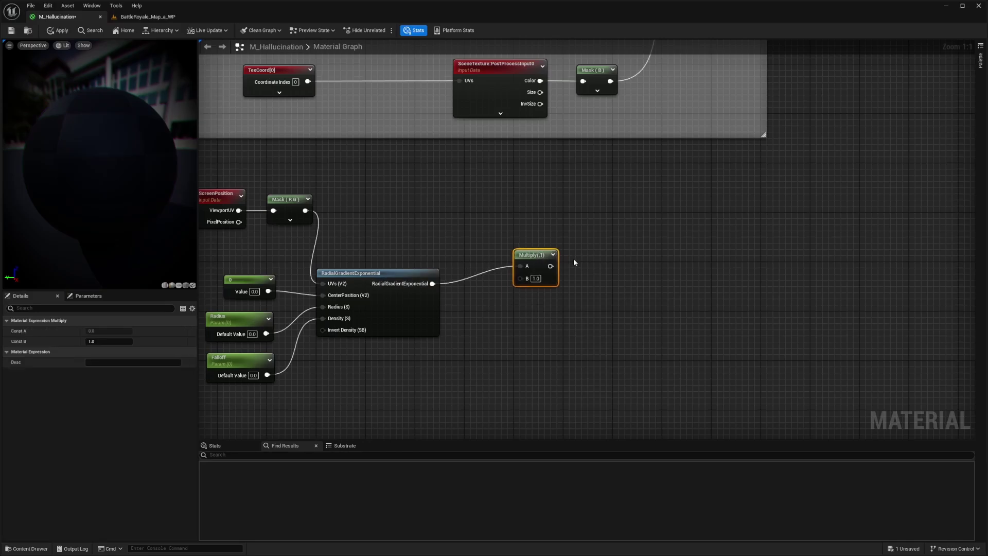
pyautogui.keyDown('alt'); pyautogui.click(520, 266); pyautogui.keyUp('alt')
pyautogui.moveTo(432, 284); pyautogui.dragTo(505, 243)
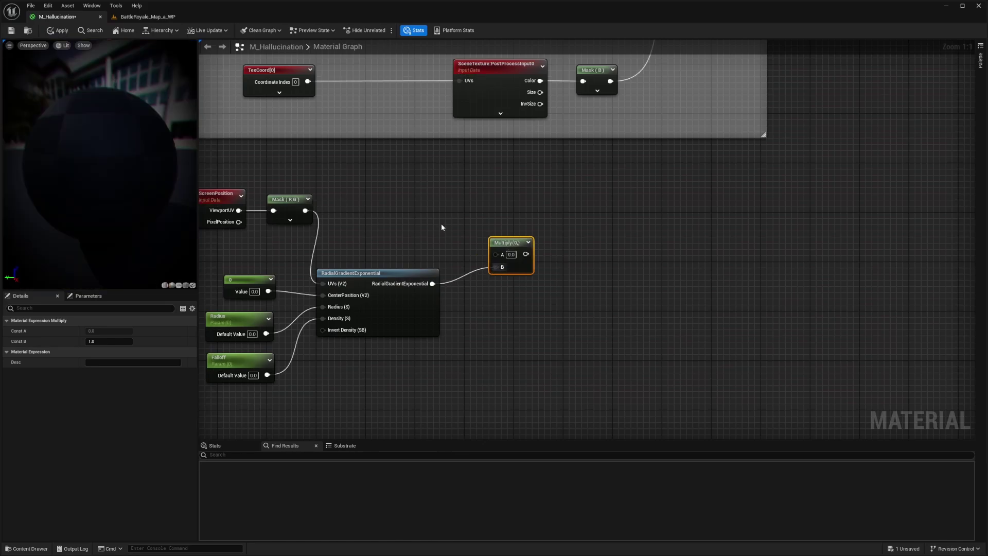
# - Add an Add node fed by the ScreenPosition Mask (R G) output and set its B value to -0.5
pyautogui.click(297, 208)
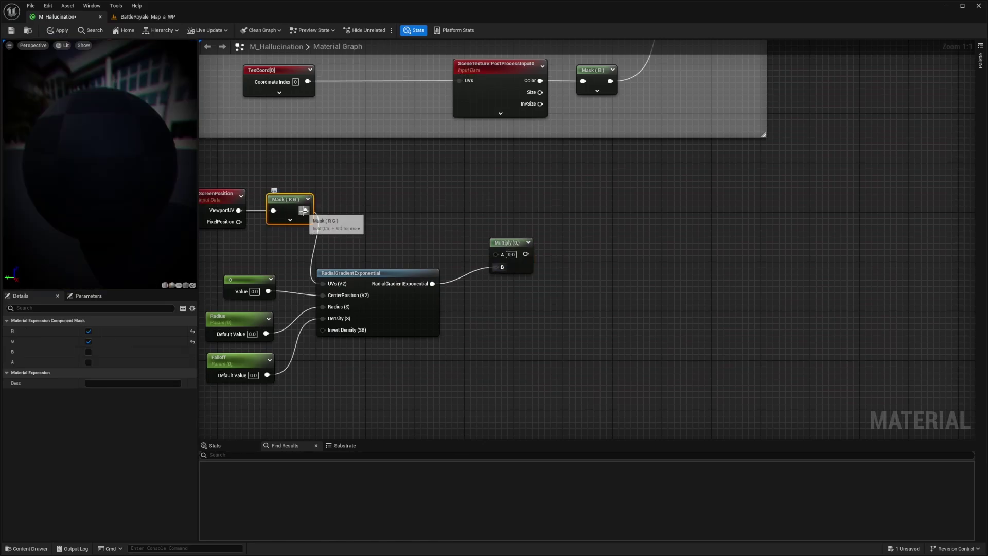
pyautogui.moveTo(303, 211); pyautogui.dragTo(425, 235)
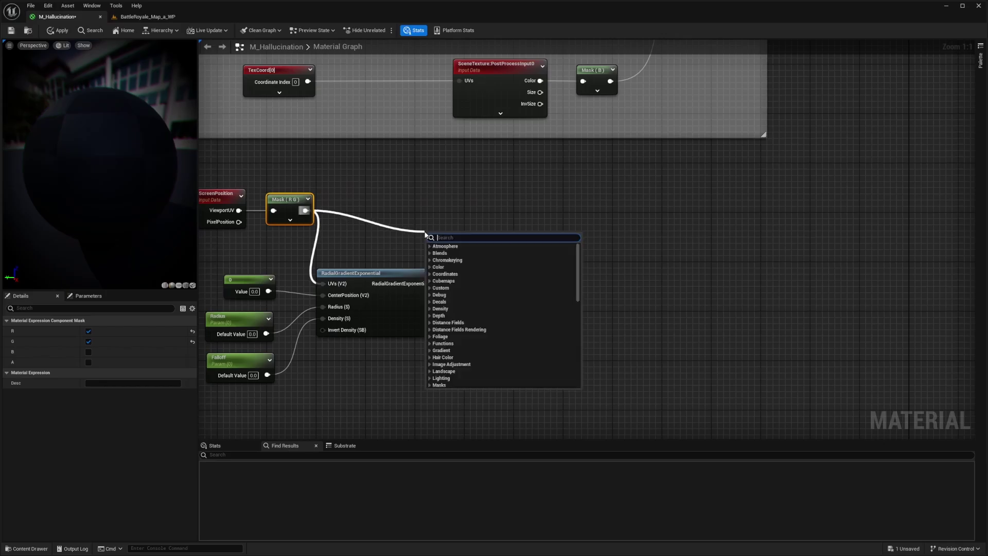
pyautogui.write('add')
pyautogui.press('Return')
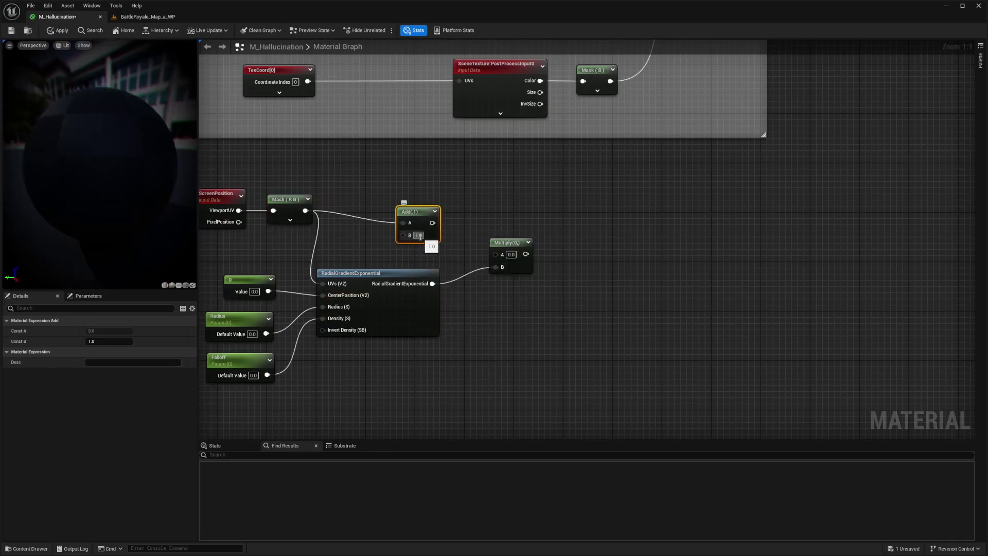
pyautogui.click(420, 236)
pyautogui.write('-.5')
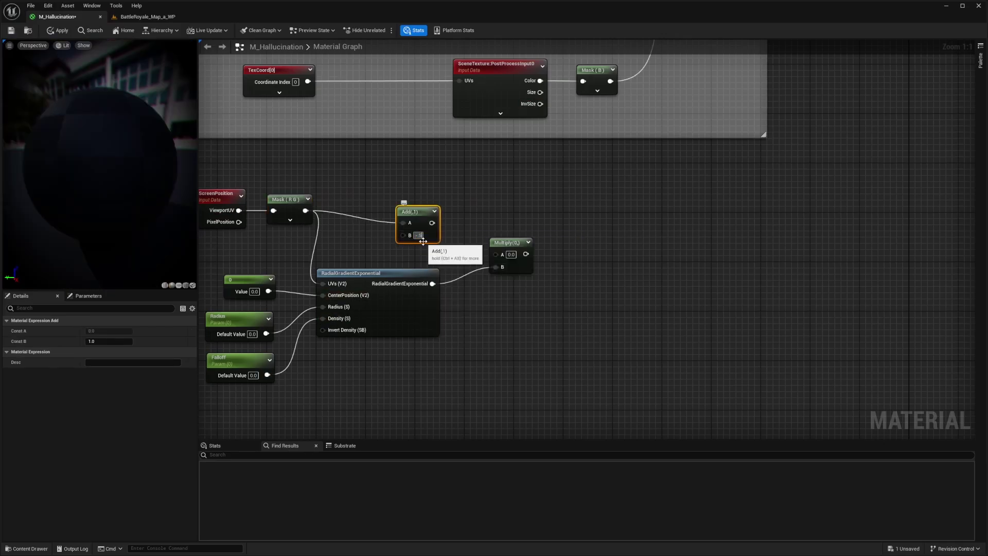
pyautogui.press('Return')
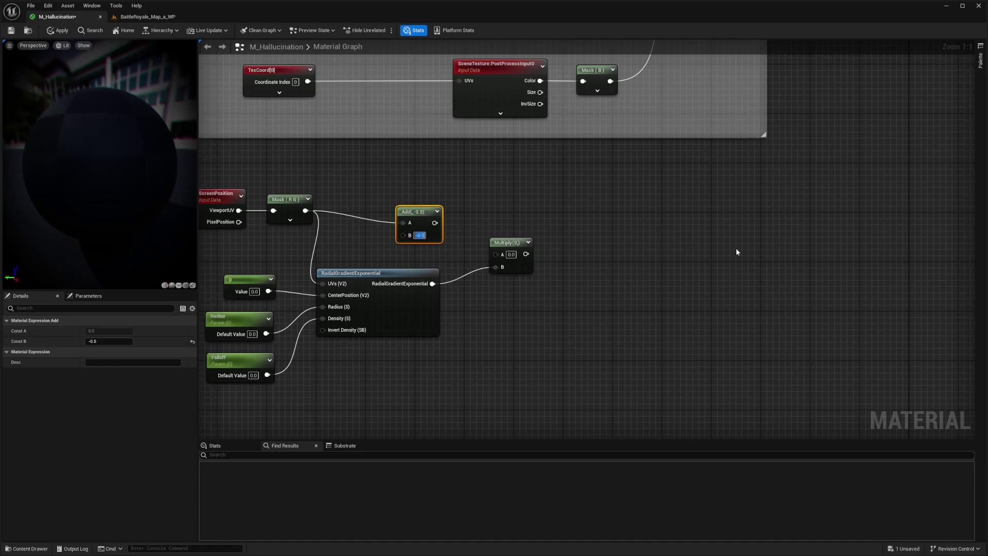
# - Connect the Add node's output to the Multiply node's A input
pyautogui.moveTo(736, 252); pyautogui.dragTo(764, 250, button='right')
pyautogui.moveTo(348, 188); pyautogui.dragTo(324, 208)
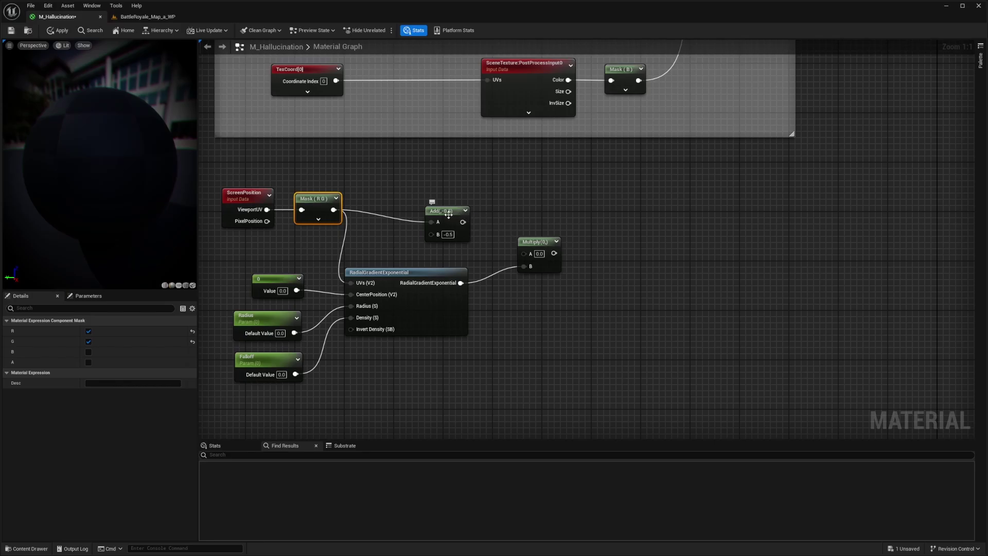
pyautogui.moveTo(446, 211); pyautogui.dragTo(524, 254)
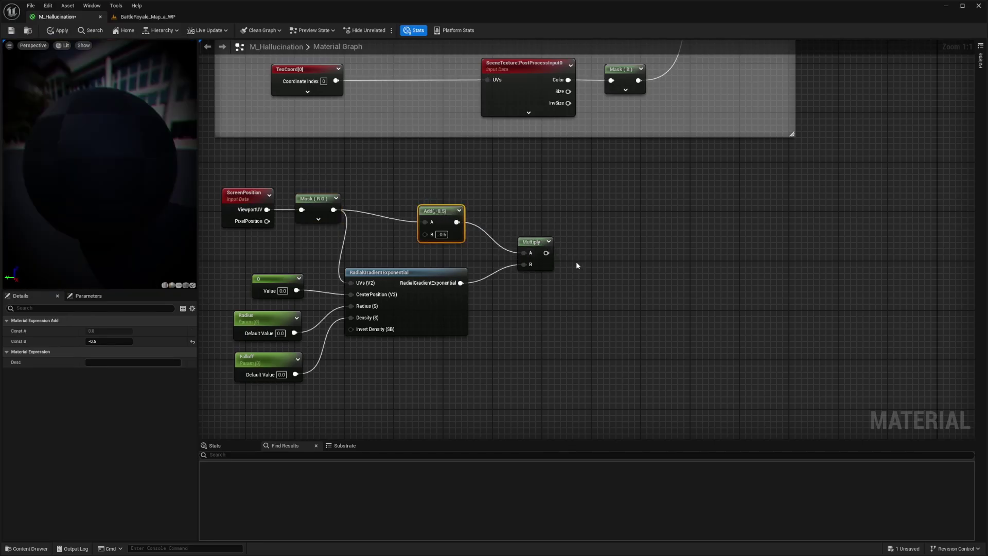
# - Add a second Multiply node fed by the first Multiply's output and place it just after that node
pyautogui.moveTo(547, 253); pyautogui.dragTo(576, 253)
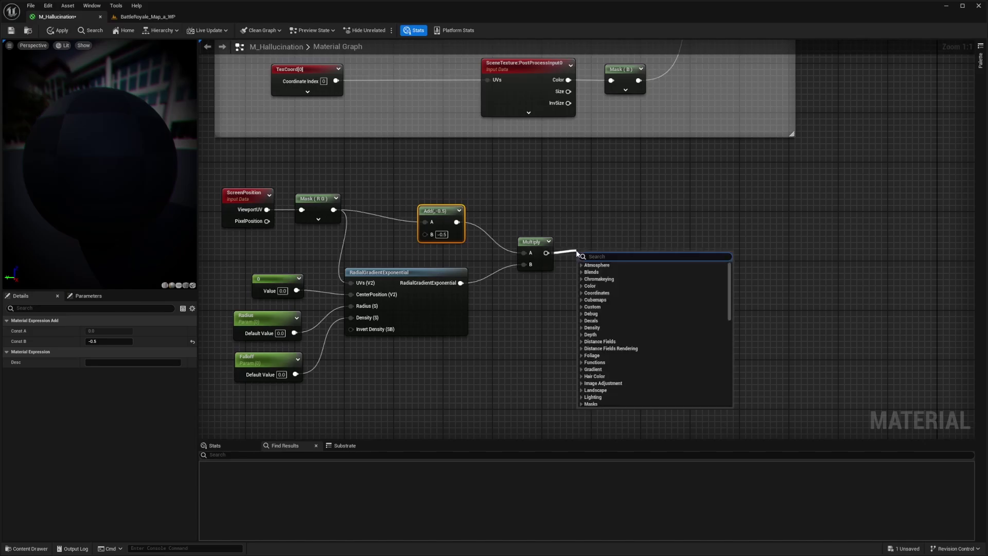
pyautogui.write('mul')
pyautogui.press('Return')
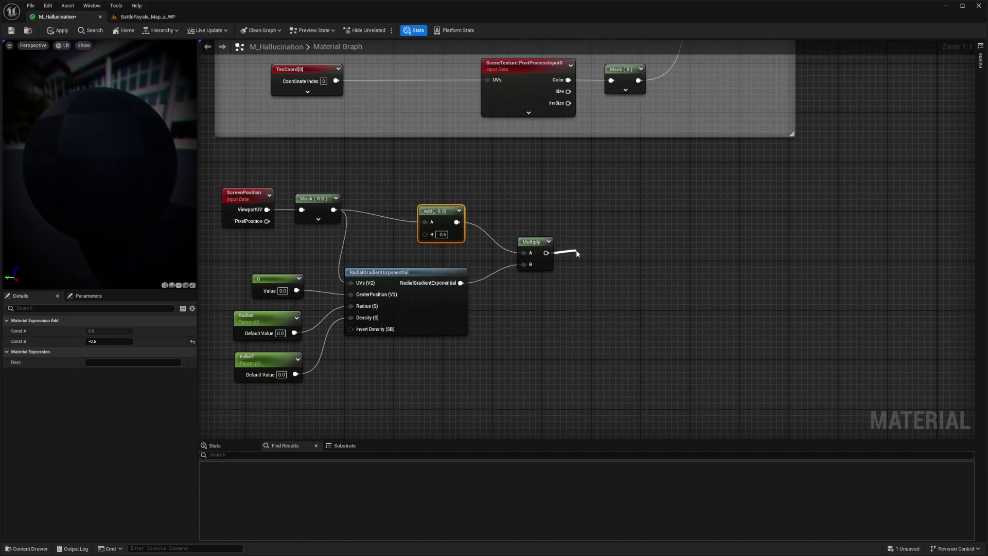
pyautogui.moveTo(600, 257); pyautogui.dragTo(610, 251)
# - Add a Constant below the second Multiply, convert it to a parameter and name it LensDistortionIntensity
pyautogui.click(555, 316)
pyautogui.click(556, 317)
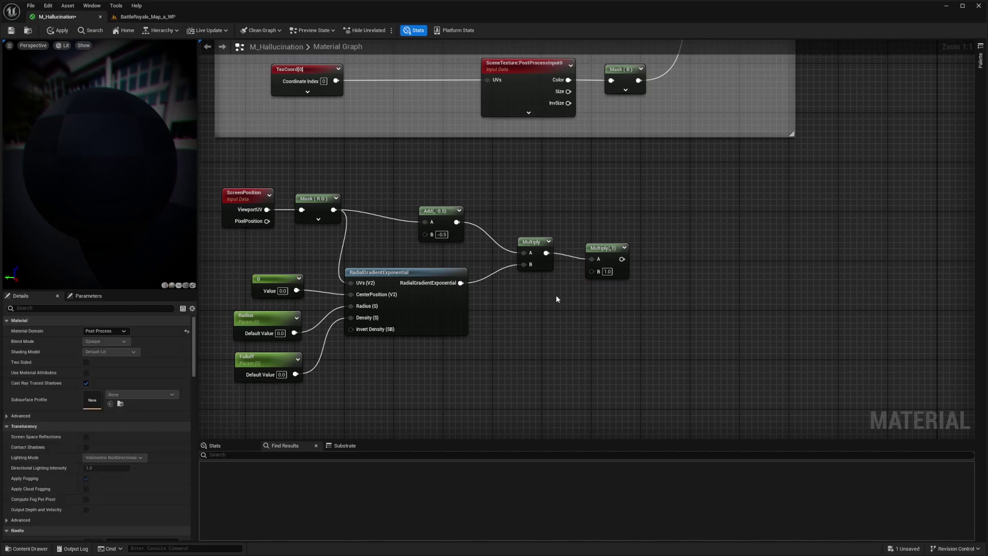
pyautogui.click(590, 306)
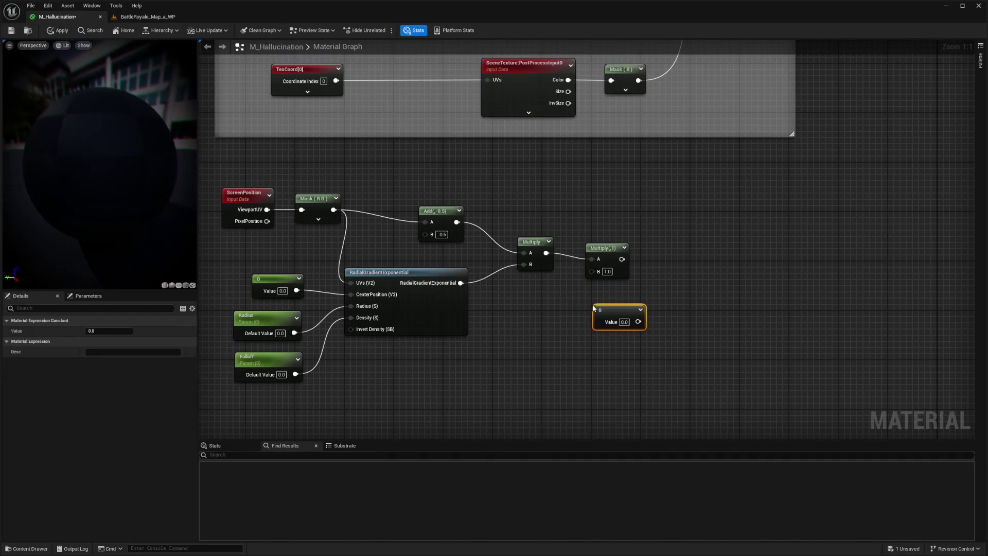
pyautogui.moveTo(591, 308); pyautogui.dragTo(567, 308)
pyautogui.rightClick(597, 304)
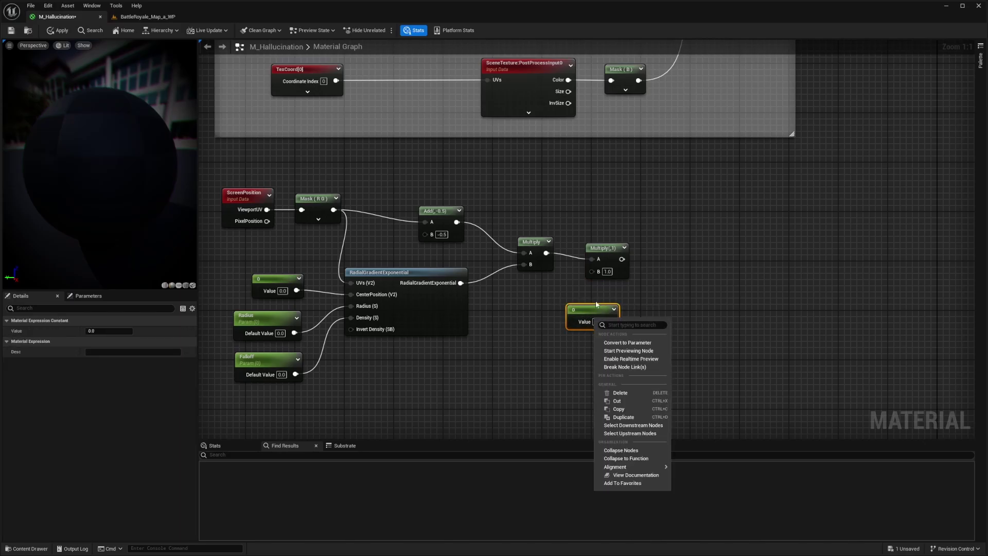
pyautogui.click(627, 342)
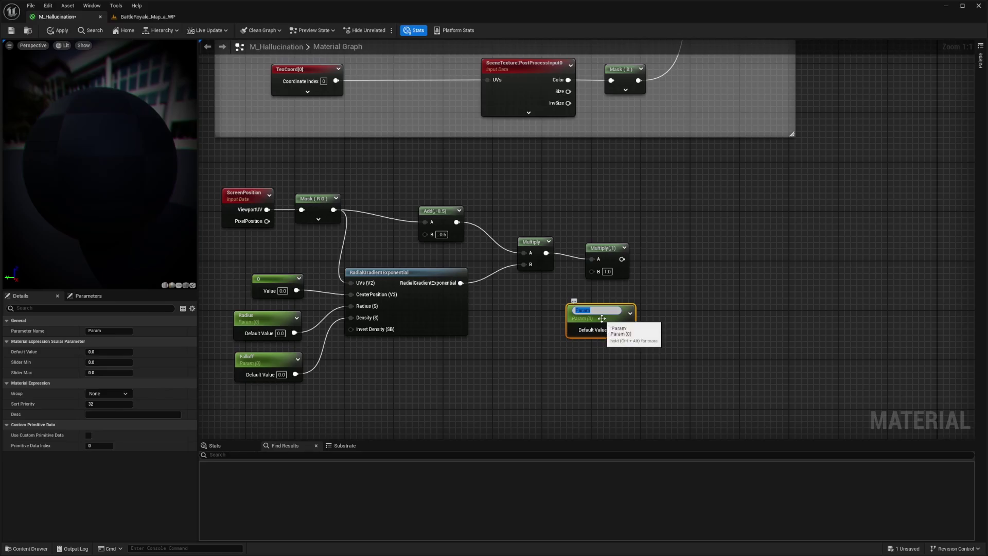
pyautogui.write('LensDistortionIntensity')
pyautogui.press('Return')
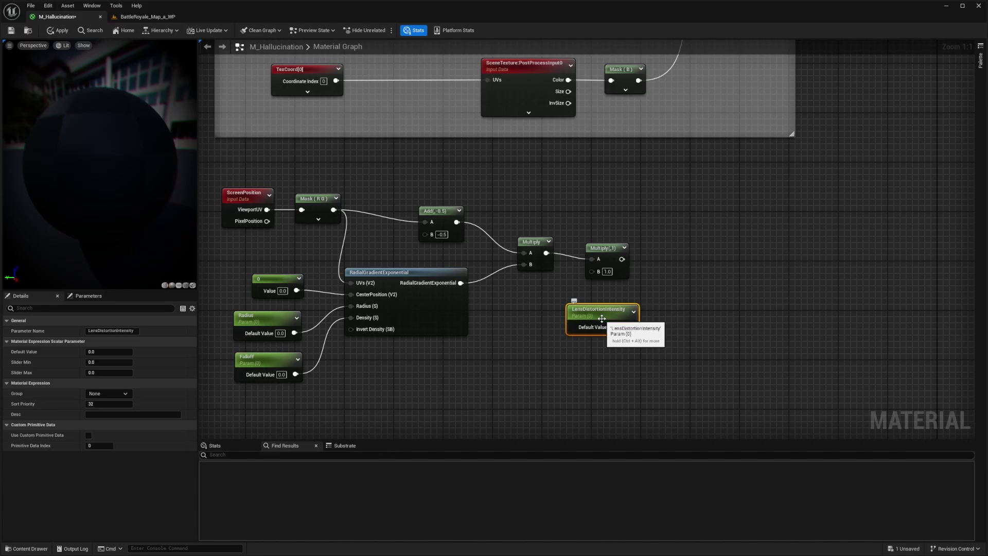
# - Connect LensDistortionIntensity to the second Multiply's B input and set its default value to -1.5
pyautogui.moveTo(630, 327); pyautogui.dragTo(589, 328)
pyautogui.click(589, 321)
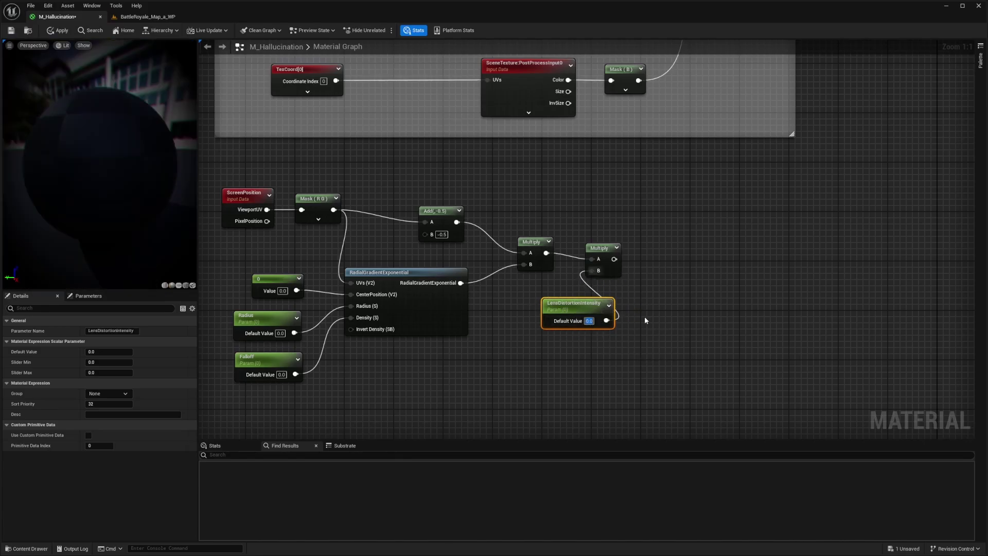
pyautogui.write('-1.5')
pyautogui.press('Return')
# - Add a Subtract node, connecting the Mask (R G) output to A and the second Multiply's output to B
pyautogui.moveTo(614, 258); pyautogui.dragTo(666, 188)
pyautogui.write('subtract')
pyautogui.press('Return')
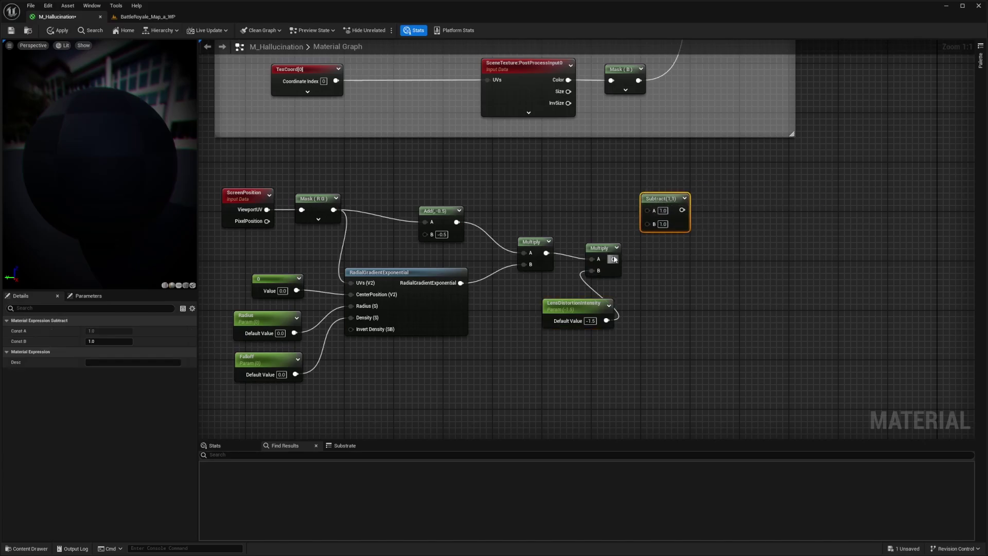
pyautogui.keyDown('ctrl'); pyautogui.moveTo(647, 209); pyautogui.dragTo(647, 224); pyautogui.keyUp('ctrl')
pyautogui.moveTo(657, 204); pyautogui.dragTo(642, 200)
pyautogui.moveTo(333, 209); pyautogui.dragTo(662, 188)
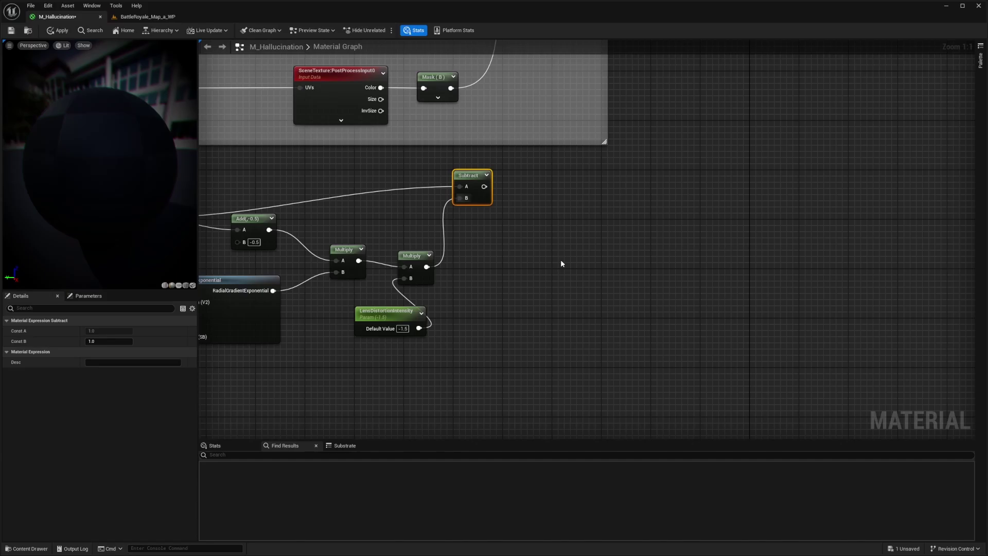
# - Add a ScaleUVsByCenter node with its UVs input fed by the Subtract output
pyautogui.moveTo(559, 260); pyautogui.dragTo(526, 256, button='right')
pyautogui.moveTo(452, 183); pyautogui.dragTo(498, 187)
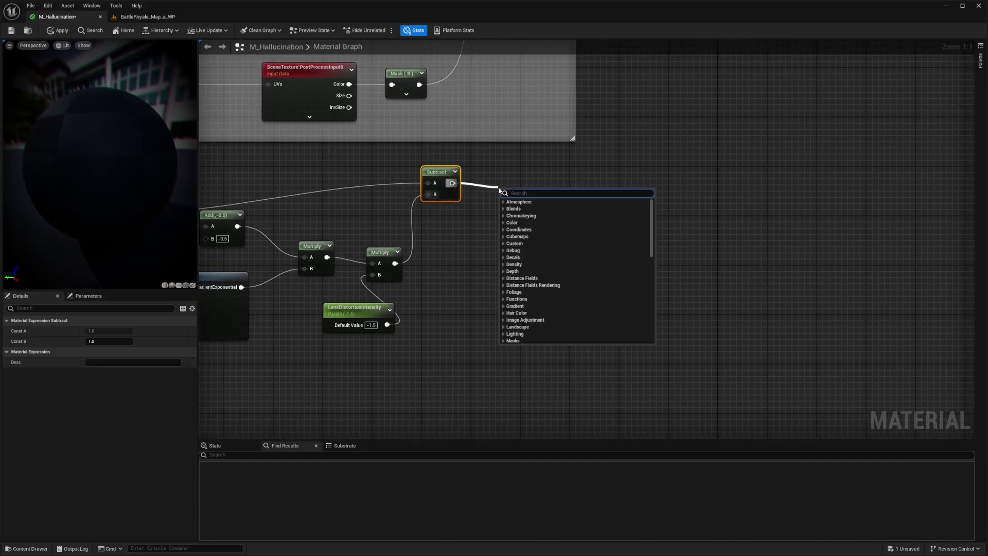
pyautogui.write('scaleUB')
pyautogui.press('BackSpace')
pyautogui.write('v')
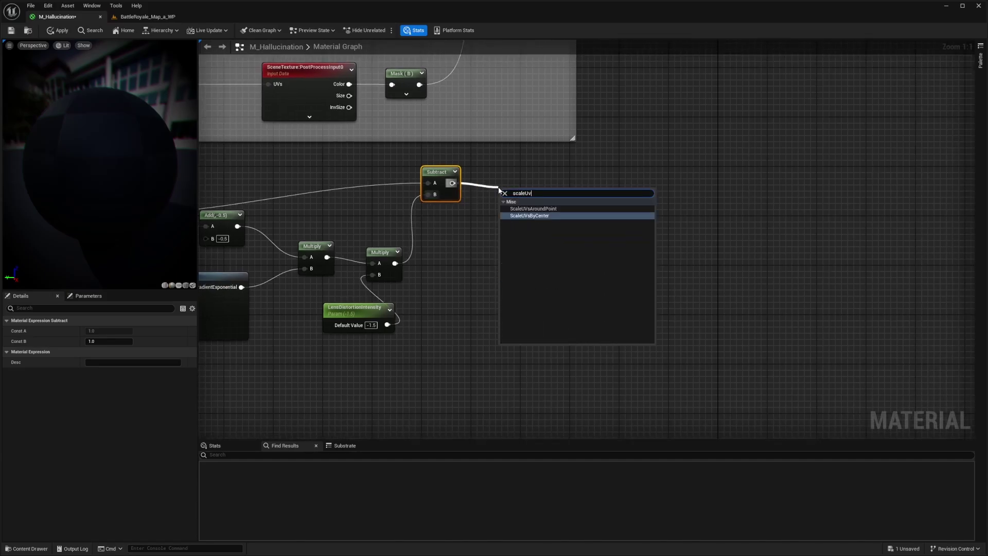
pyautogui.press('Return')
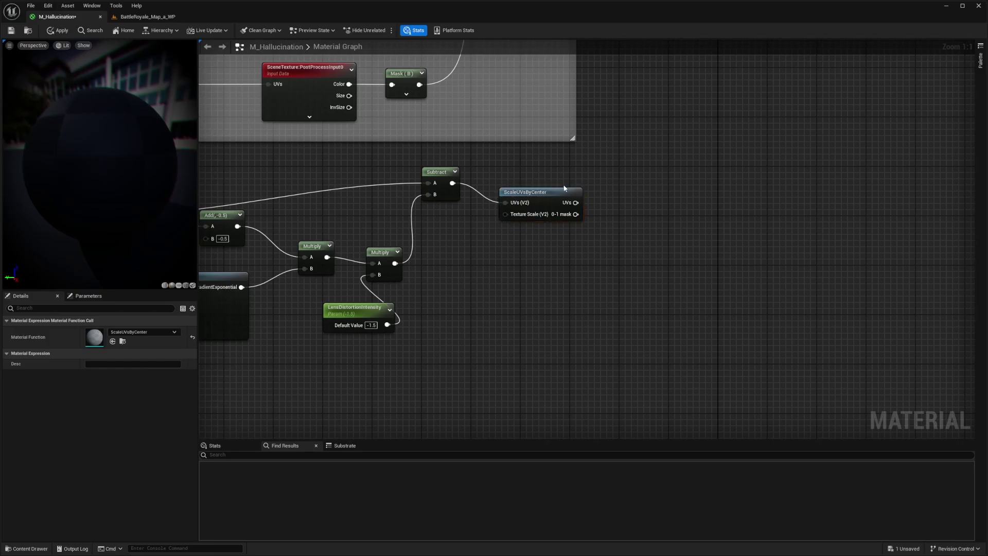
# - Add a Constant below ScaleUVsByCenter, convert it to a parameter and name it ScaleUVByCenter
pyautogui.click(296, 240)
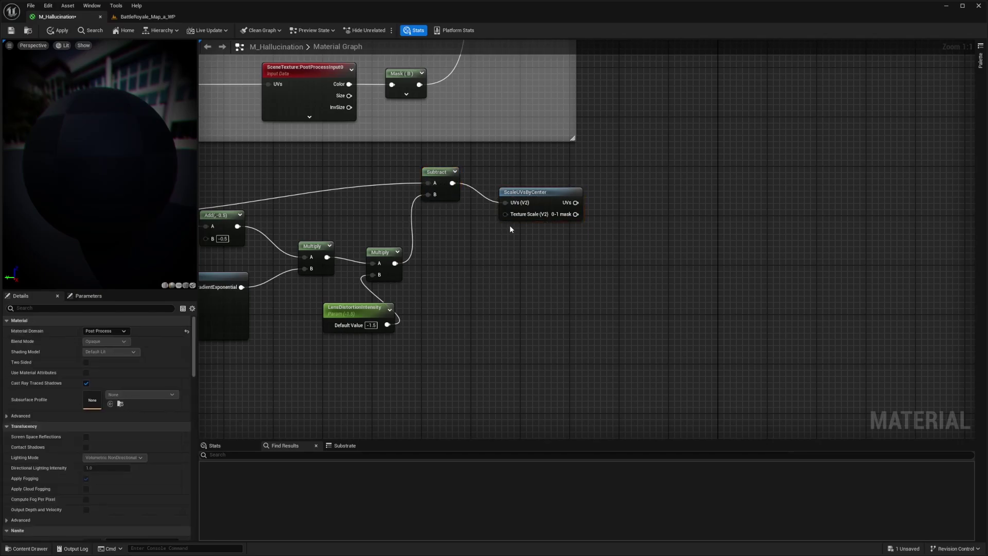
pyautogui.click(510, 257)
pyautogui.rightClick(527, 260)
pyautogui.click(560, 286)
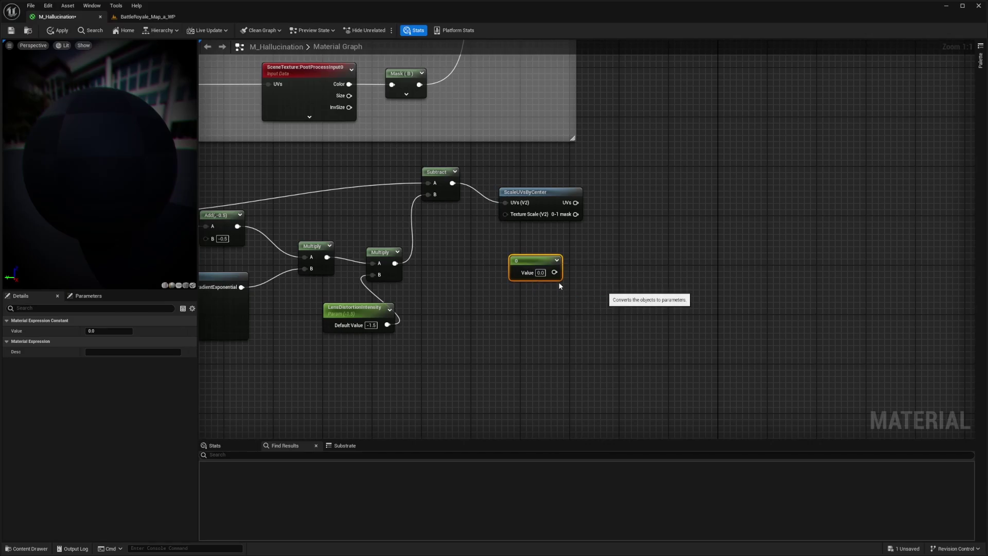
pyautogui.write('Sc')
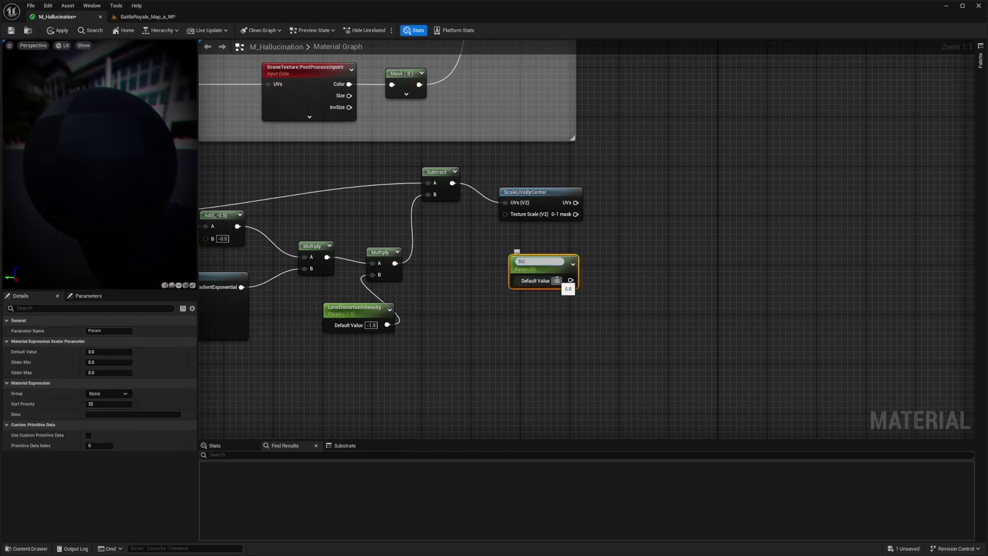
pyautogui.write('aleUVByCenter')
pyautogui.press('Return')
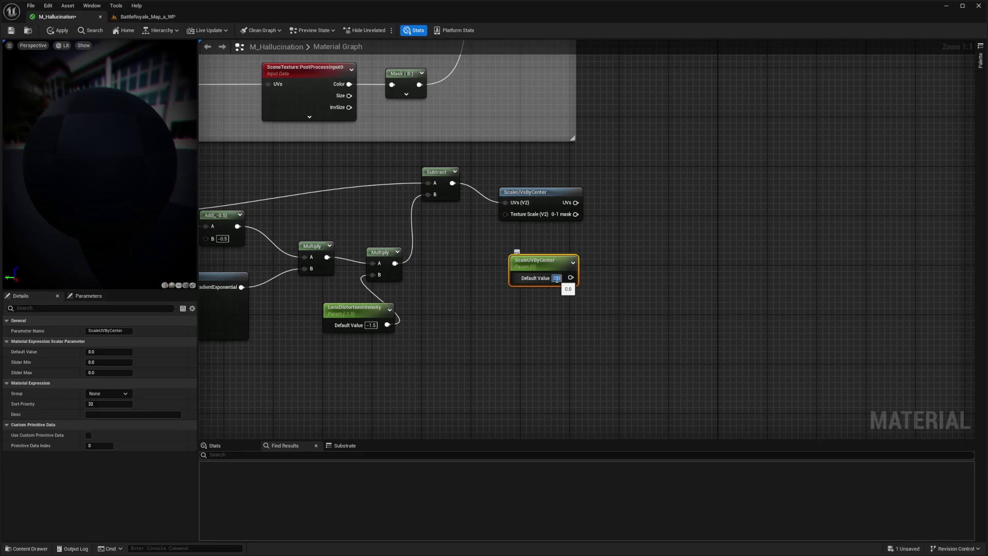
# - Set the ScaleUVByCenter parameter's default to 1.1, connect it to Texture Scale, and place it just below the ScaleUVsByCenter node
pyautogui.write('1.1')
pyautogui.press('Return')
pyautogui.moveTo(571, 277); pyautogui.dragTo(505, 214)
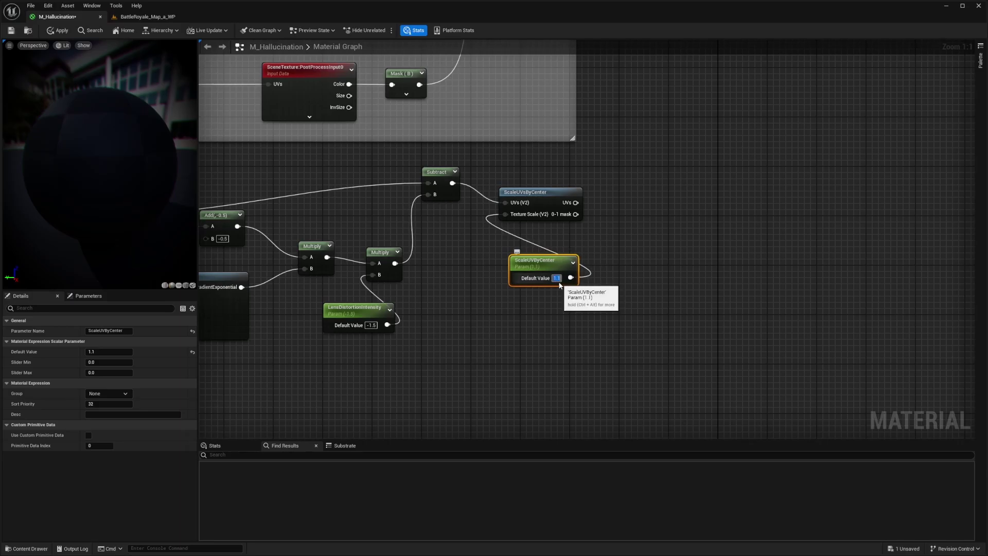
pyautogui.moveTo(545, 261)
pyautogui.mouseDown()
pyautogui.moveTo(544, 233)
pyautogui.moveTo(544, 247)
pyautogui.mouseUp()
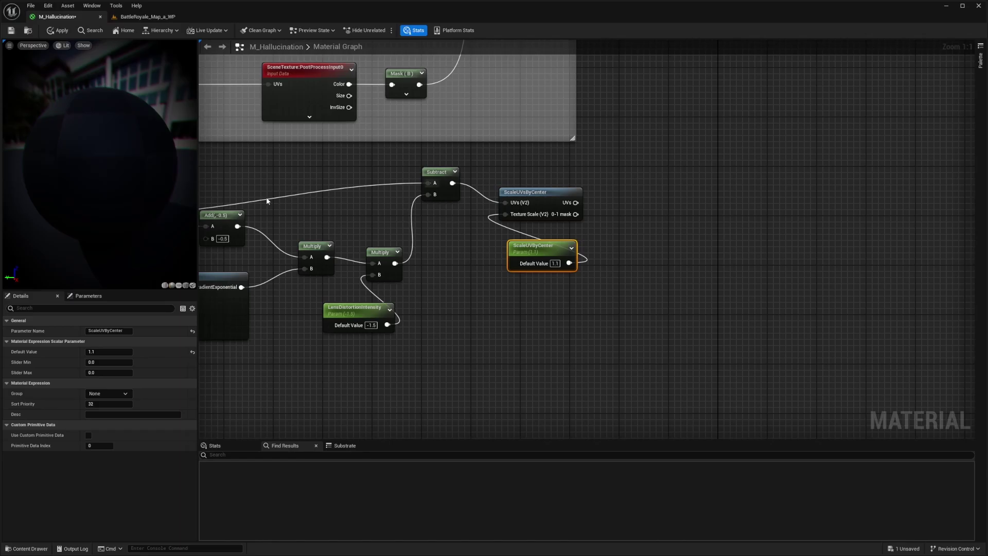
# - Add a SceneTexture node fed by the ScaleUVsByCenter UVs output and set its Scene Texture Id to PostProcessInput0
pyautogui.moveTo(576, 202); pyautogui.dragTo(611, 205)
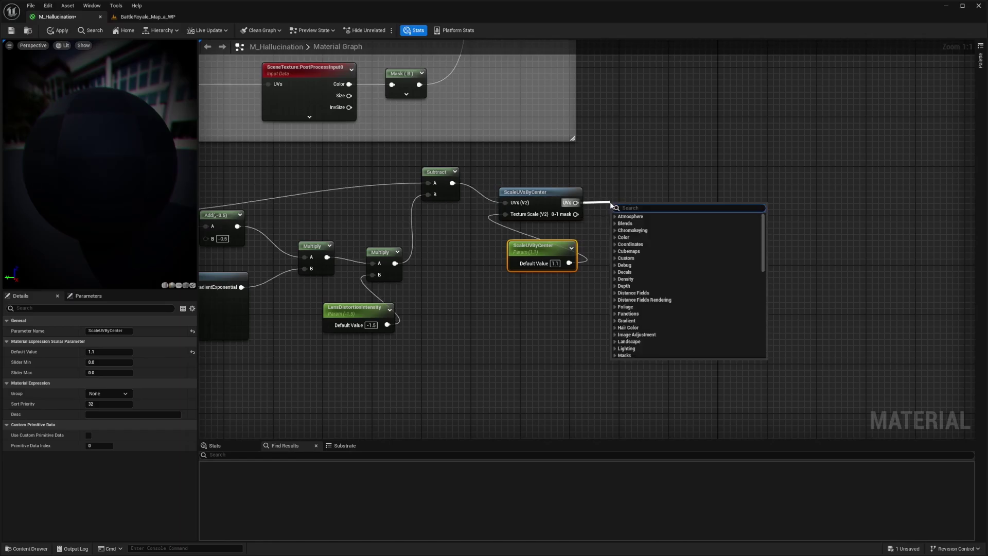
pyautogui.write('scenetexture')
pyautogui.press('Return')
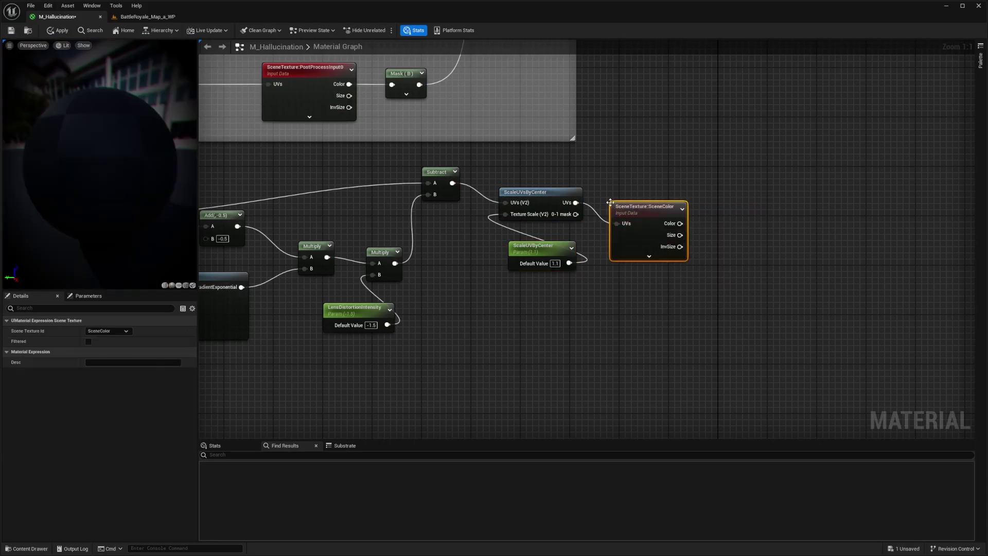
pyautogui.moveTo(650, 207); pyautogui.dragTo(651, 199)
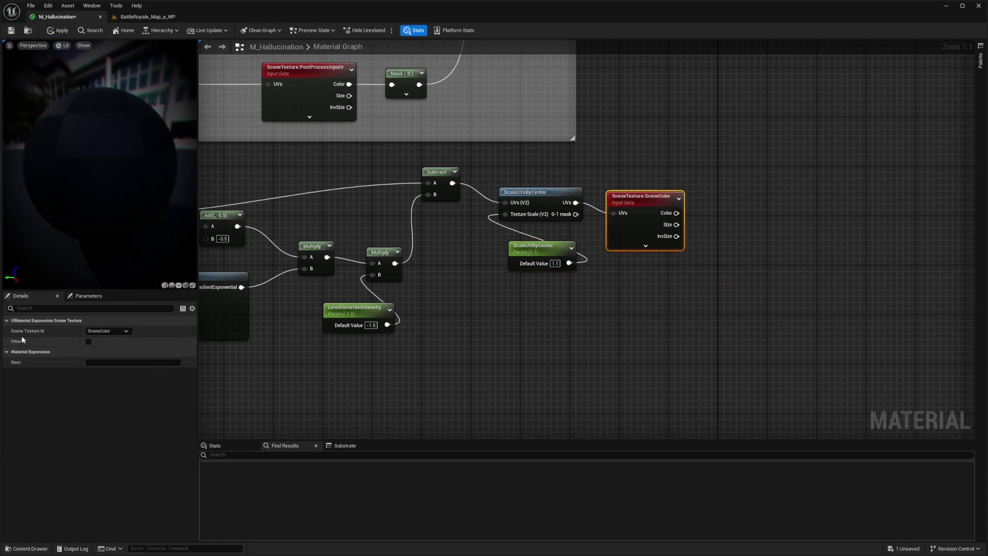
pyautogui.click(108, 330)
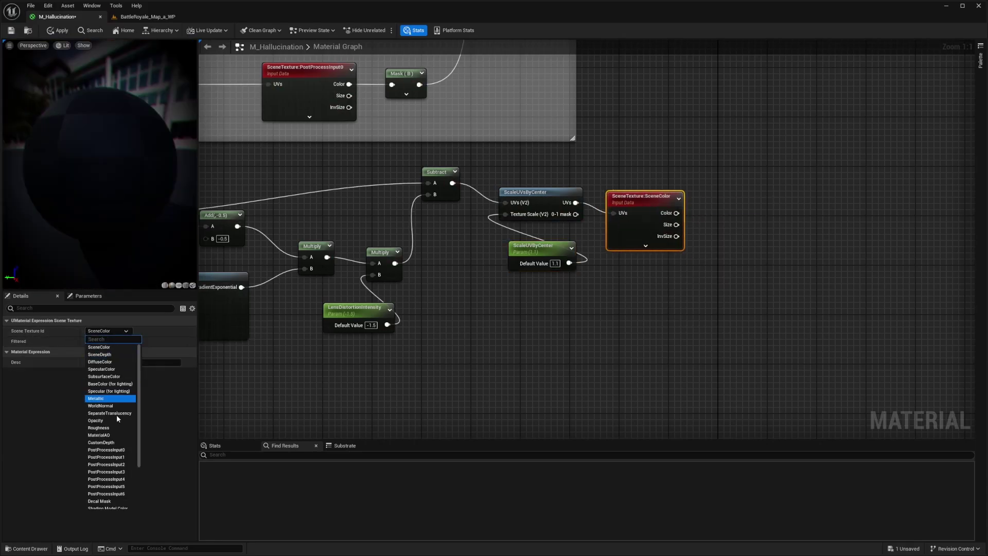
pyautogui.click(107, 450)
# - Straighten the connections along the distortion node row, and tidy the parameter and gradient nodes beneath it
pyautogui.scroll(-2, 709, 153)
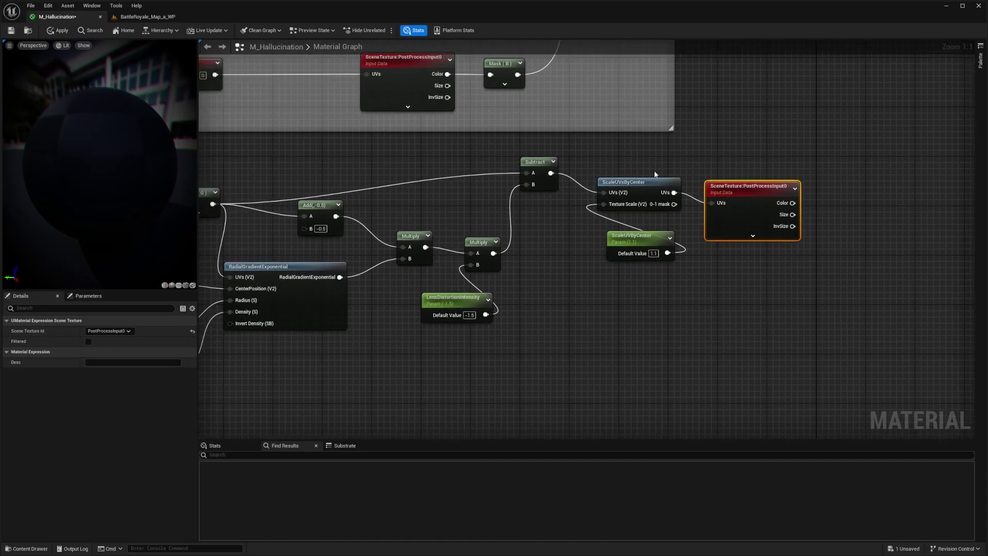
pyautogui.moveTo(757, 176); pyautogui.dragTo(227, 227)
pyautogui.press('q')
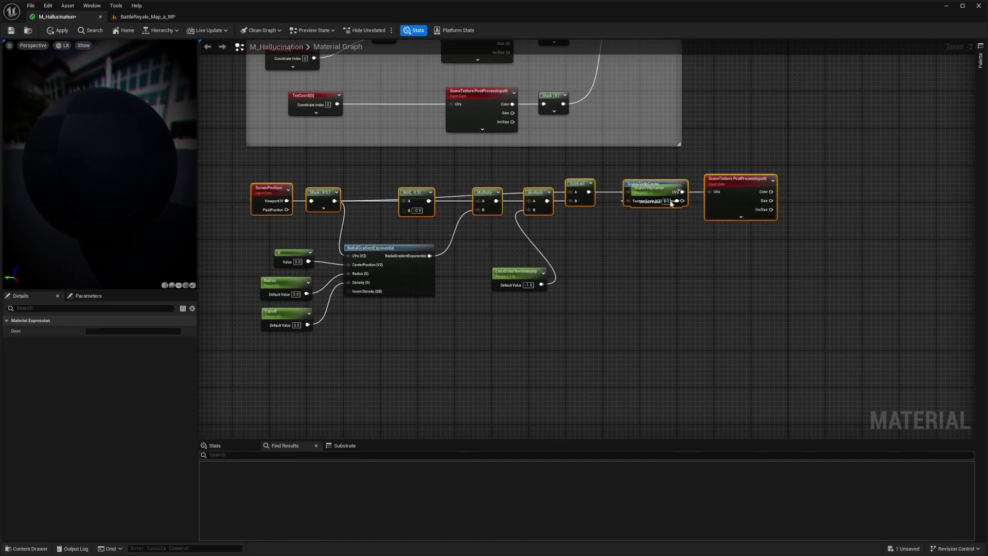
pyautogui.click(674, 167)
pyautogui.click(659, 193)
pyautogui.moveTo(661, 193); pyautogui.dragTo(687, 225)
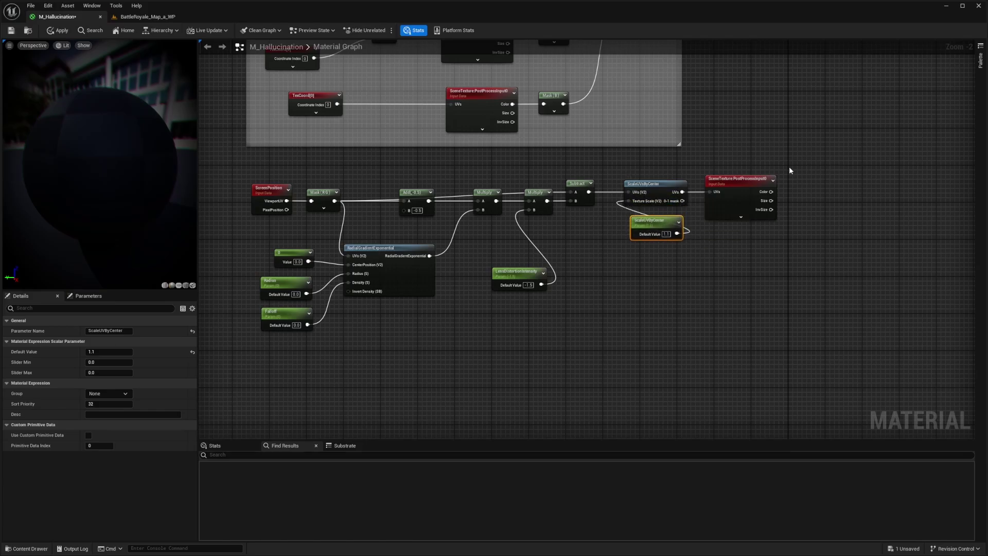
pyautogui.moveTo(592, 246); pyautogui.dragTo(372, 291)
# - Group all the lens distortion nodes in a comment box titled Fish Eye Lens
pyautogui.moveTo(814, 165); pyautogui.dragTo(230, 349)
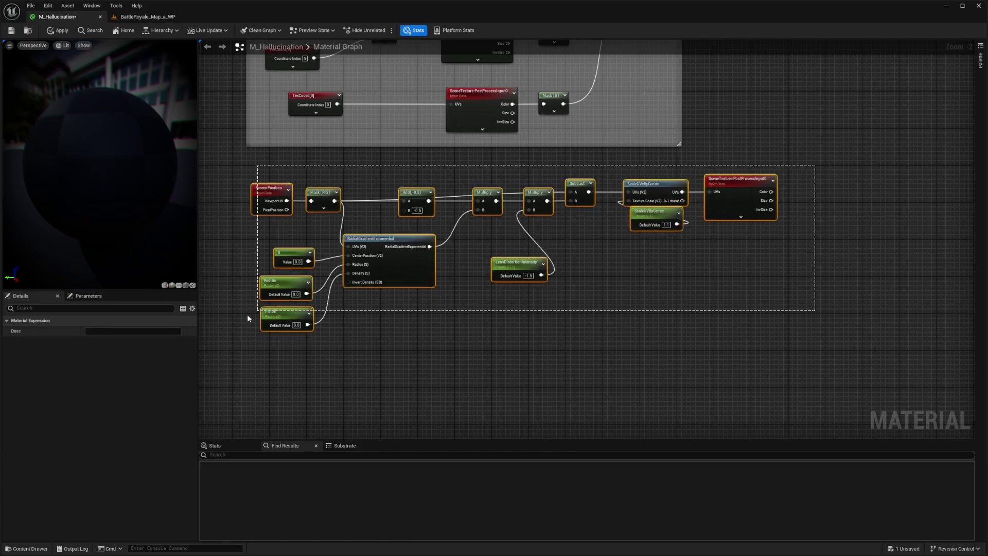
pyautogui.press('c')
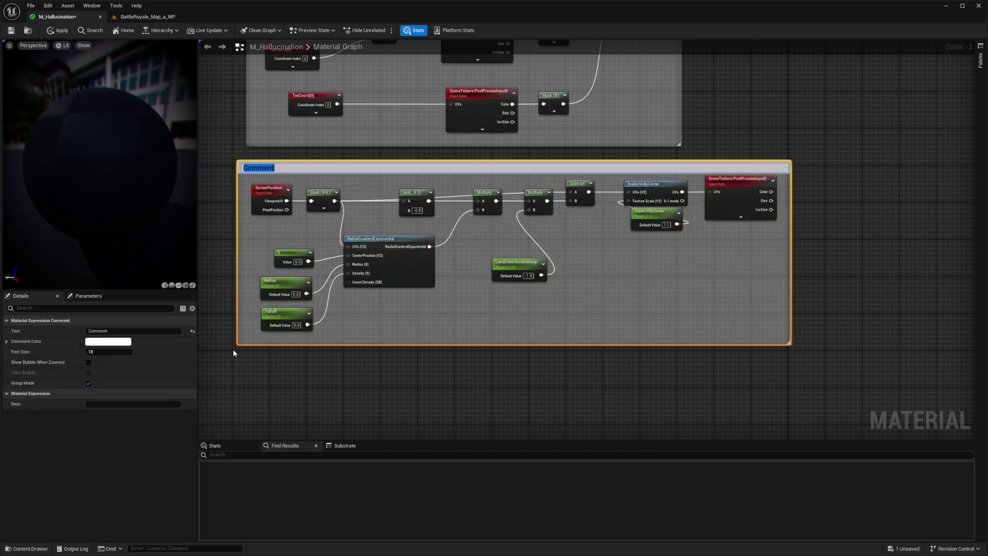
pyautogui.write('Fish Eye Lens')
pyautogui.press('Return')
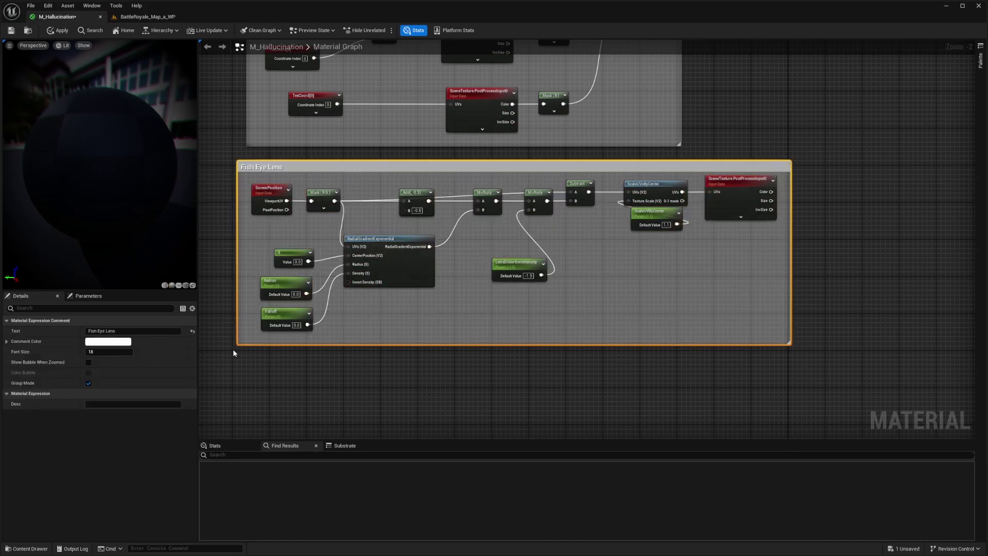
# - Add a Multiply node from the Fish Eye Lens SceneTexture's Color, place it beside the existing final Multiply, and disconnect that one from Emissive Color
pyautogui.moveTo(767, 187); pyautogui.dragTo(467, 308, button='right')
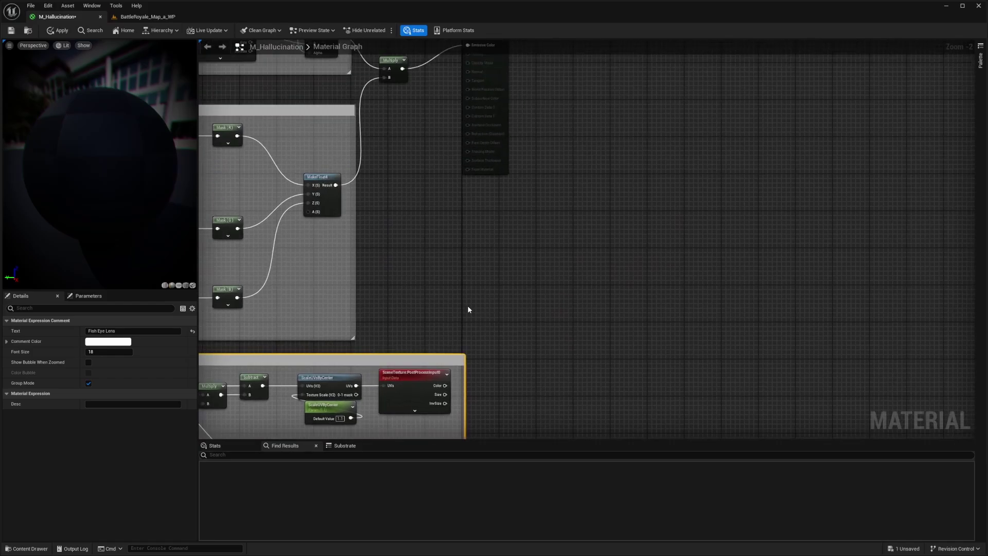
pyautogui.moveTo(444, 386); pyautogui.dragTo(410, 162)
pyautogui.write('*')
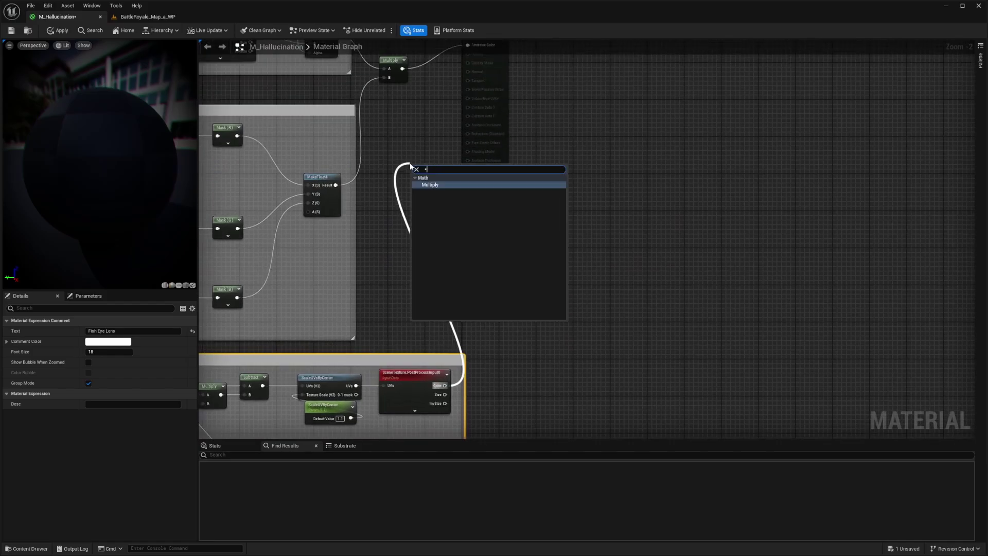
pyautogui.press('Return')
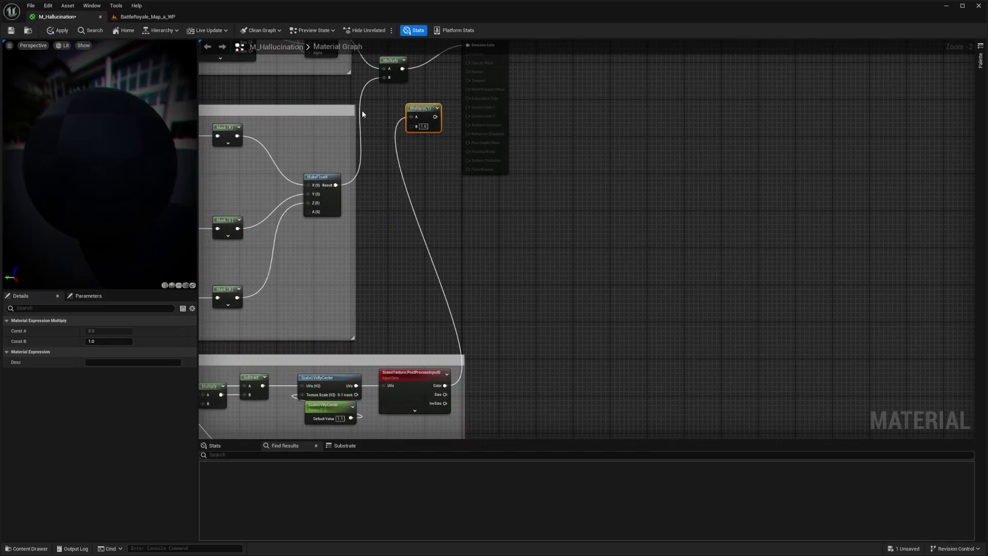
pyautogui.scroll(2, 362, 111)
pyautogui.moveTo(406, 140); pyautogui.dragTo(436, 174, button='right')
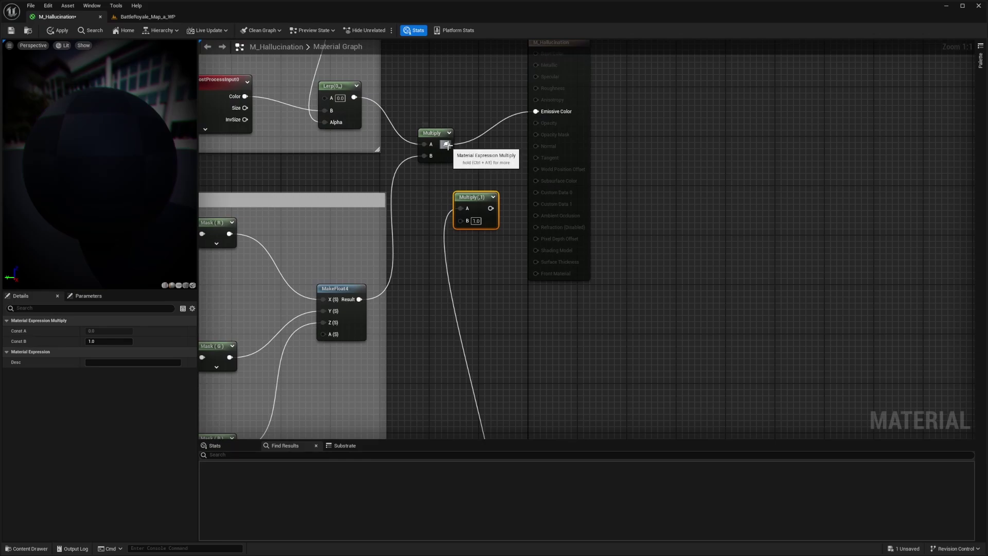
pyautogui.keyDown('alt'); pyautogui.click(446, 144); pyautogui.keyUp('alt')
pyautogui.moveTo(470, 198); pyautogui.dragTo(485, 139)
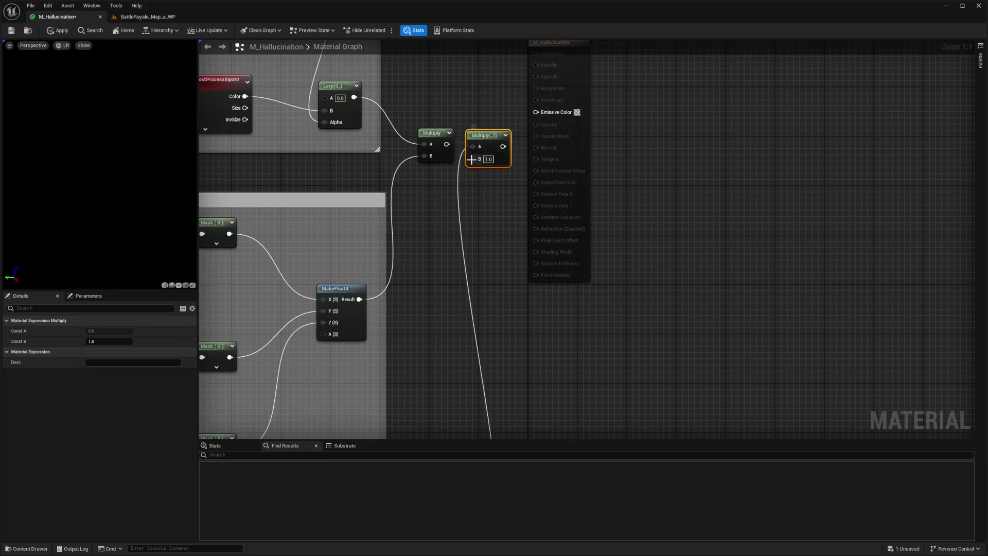
# - Feed the new Multiply with the previous Multiply in A and the Fish Eye Lens color in B, output it to Emissive Color, and apply
pyautogui.scroll(-2, 480, 221)
pyautogui.moveTo(484, 361); pyautogui.dragTo(468, 190, button='right')
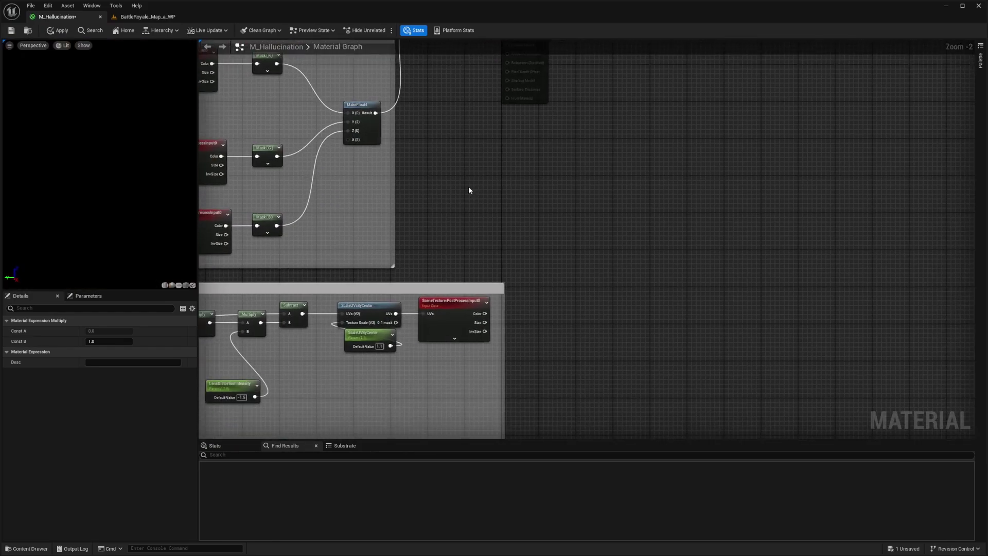
pyautogui.moveTo(484, 313); pyautogui.dragTo(460, 149)
pyautogui.moveTo(417, 109); pyautogui.dragTo(400, 129, button='right')
pyautogui.moveTo(460, 160); pyautogui.dragTo(492, 141)
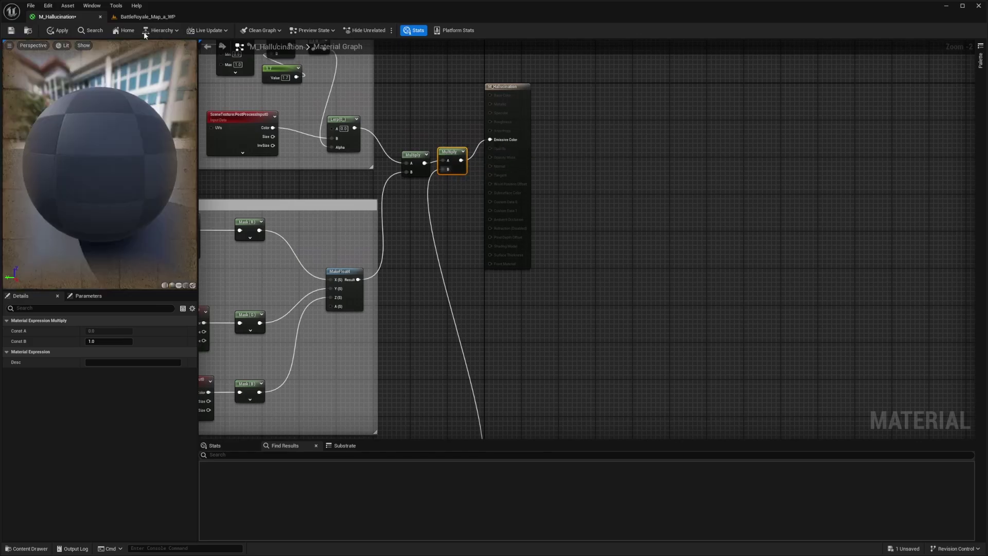
pyautogui.click(62, 31)
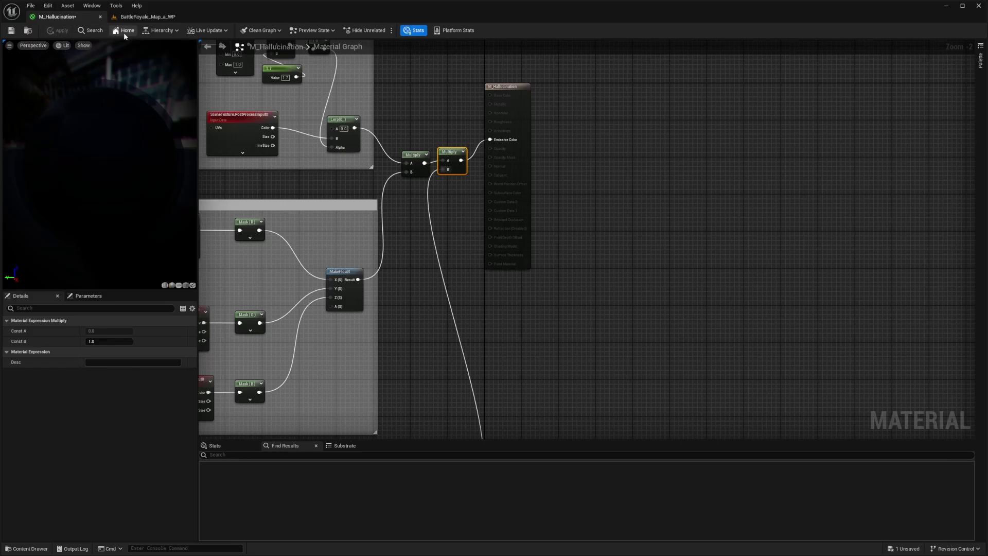
# - Switch to the BattleRoyale_Map_a_WP level and look around the fullscreen viewport to examine the lens distortion, color fringing and dark edges
pyautogui.click(146, 16)
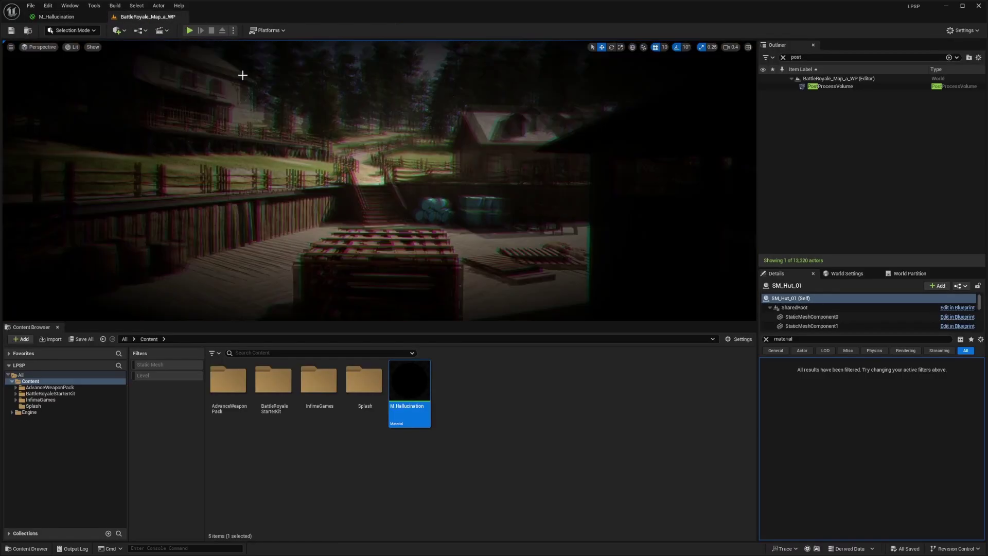
pyautogui.moveTo(331, 123); pyautogui.dragTo(423, 145, button='right')
pyautogui.press('F11')
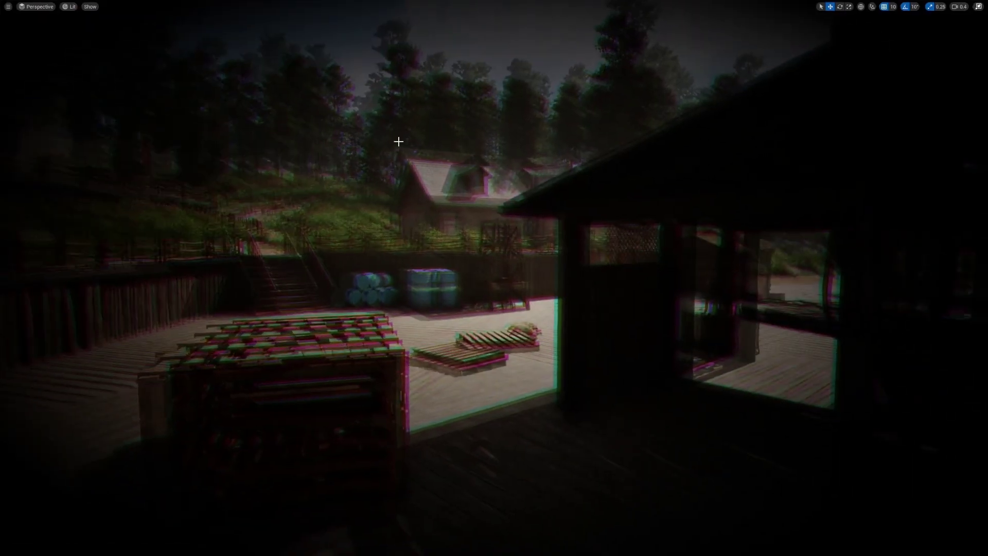
pyautogui.moveTo(392, 64); pyautogui.dragTo(364, 5, button='right')
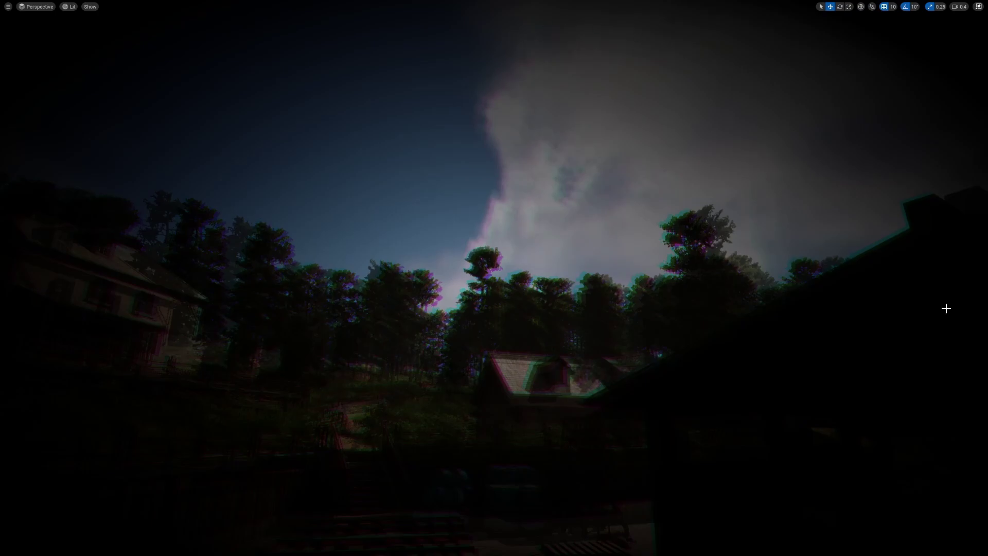
pyautogui.moveTo(695, 221); pyautogui.dragTo(650, 247, button='right')
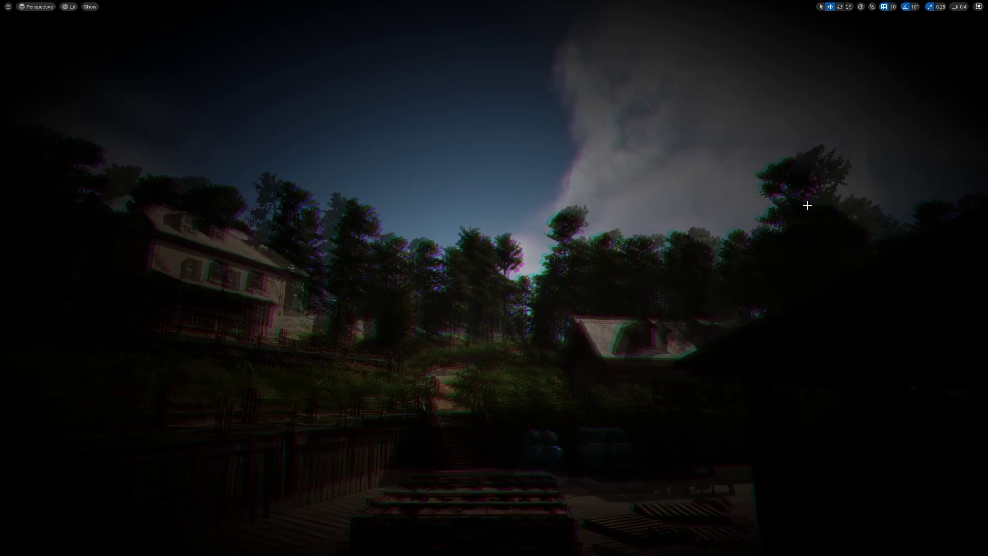
pyautogui.moveTo(807, 205); pyautogui.dragTo(970, 152, button='right')
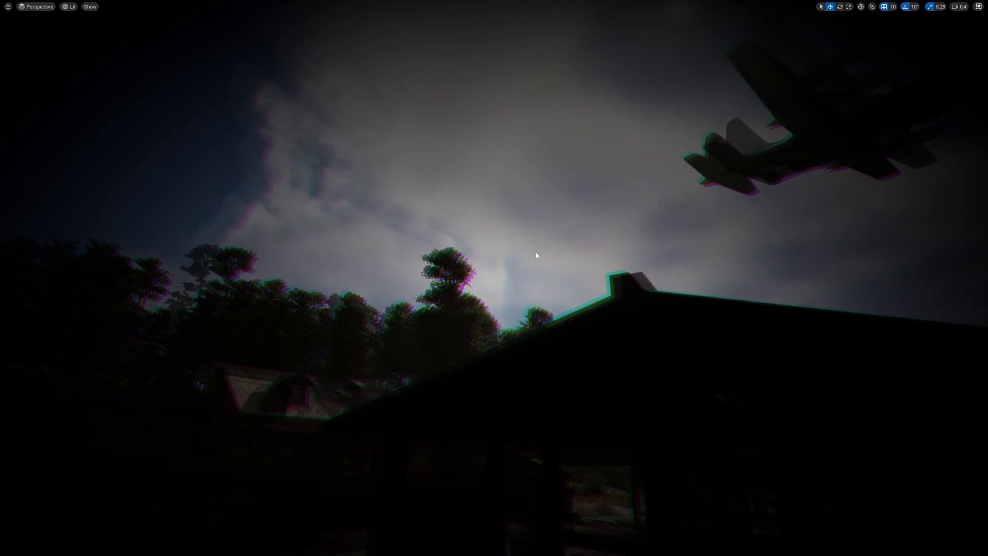
pyautogui.moveTo(535, 253); pyautogui.dragTo(399, 320, button='right')
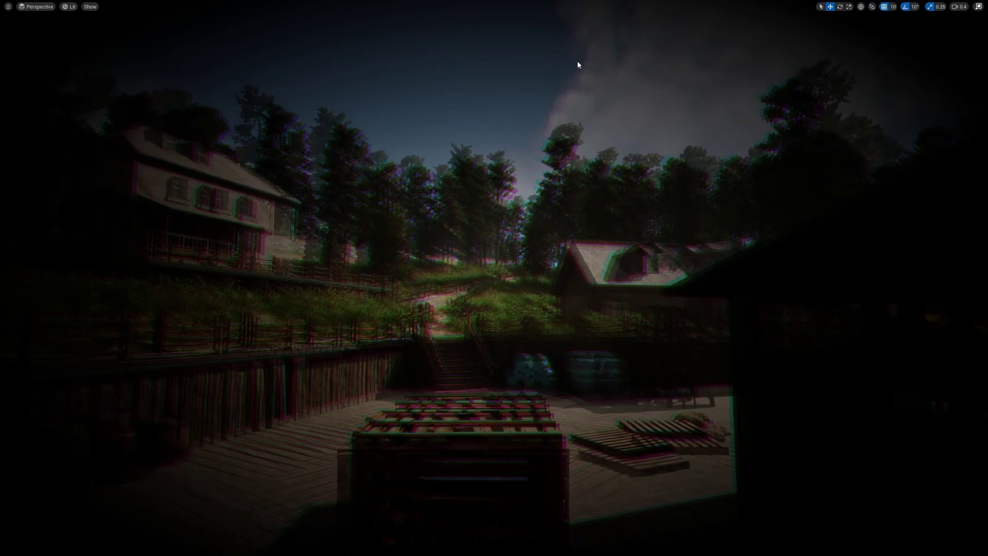
pyautogui.moveTo(578, 64); pyautogui.dragTo(798, 78, button='right')
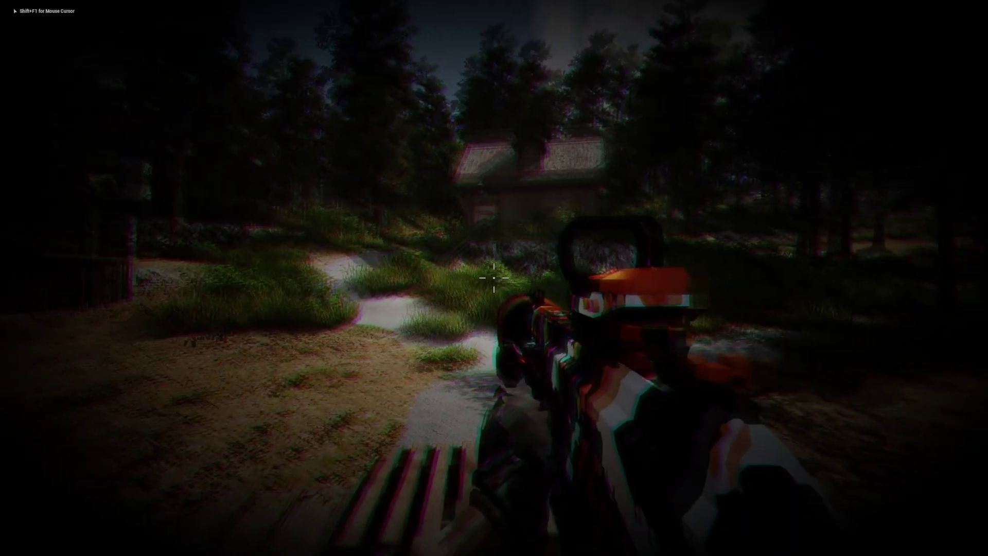
# - Play the level and walk along the path to examine the hallucination effect in first-person view
pyautogui.press('w')
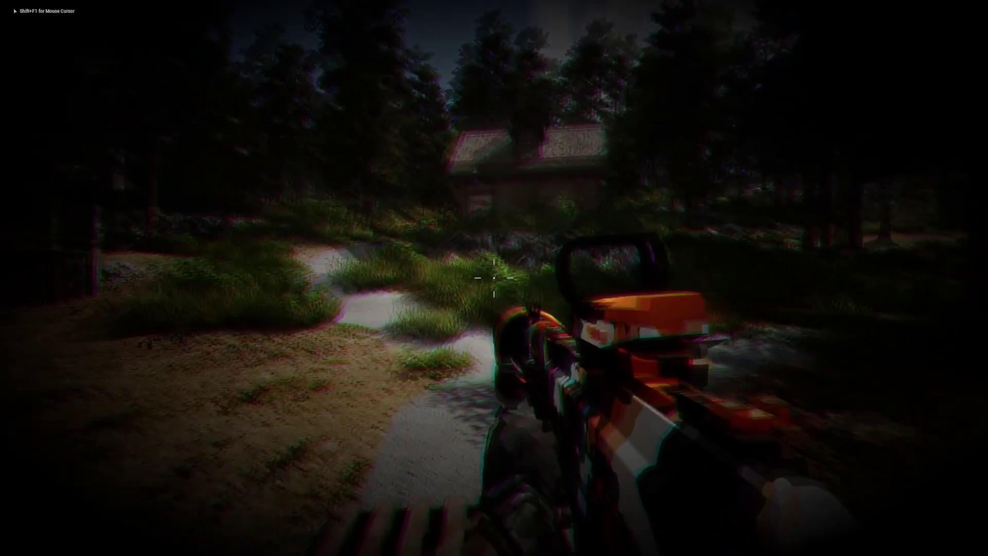
pyautogui.press('w')
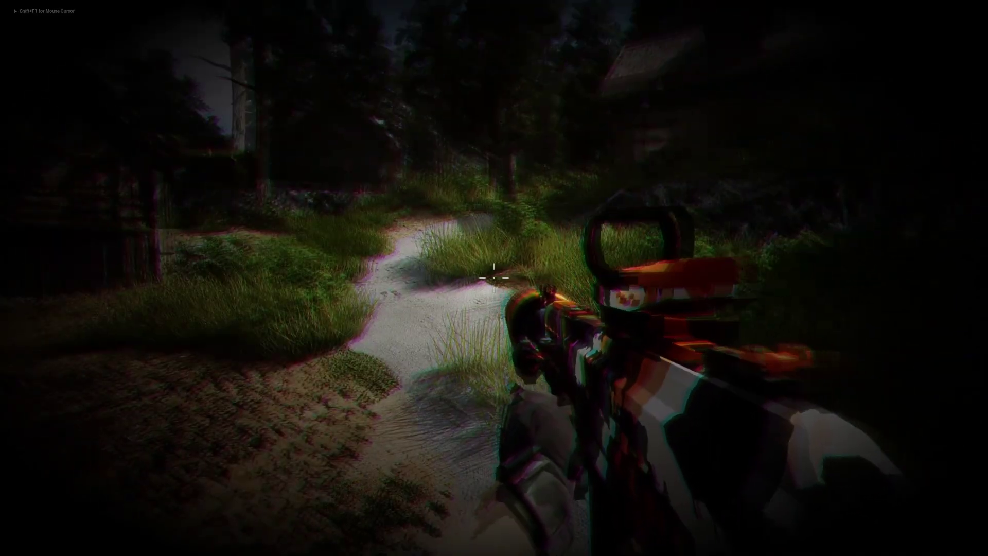
pyautogui.press('w')
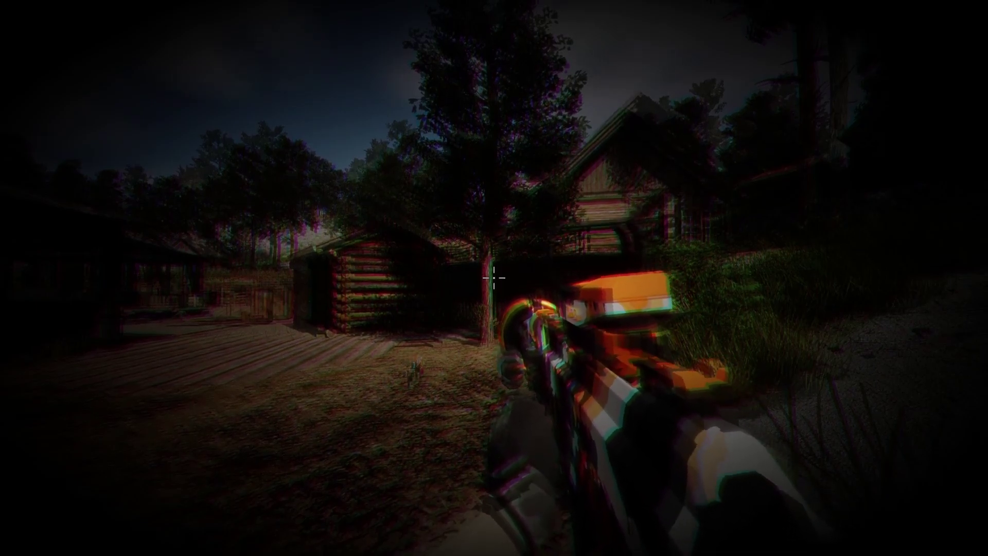
pyautogui.press('w')
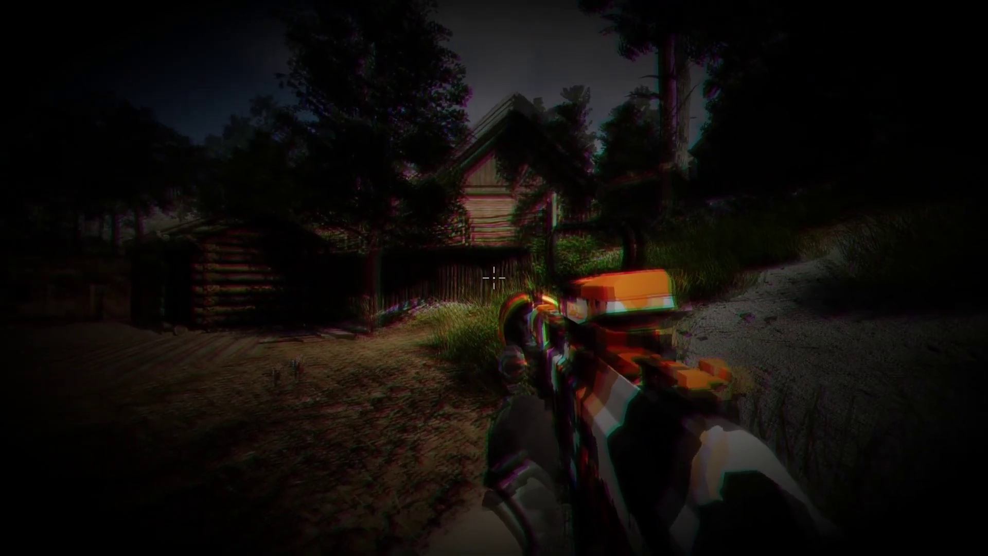